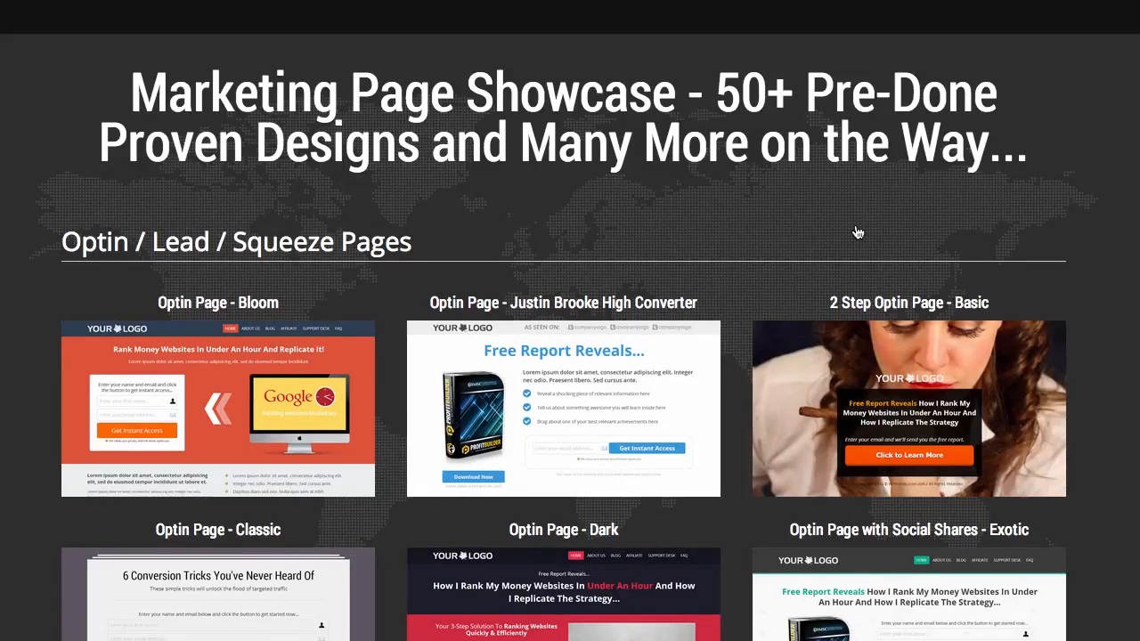
Browse the showcase and preview the 2 Step Optin Page - Basic design, then close the preview.
scroll(856, 229, "down", 5)
scroll(856, 230, "down", 5)
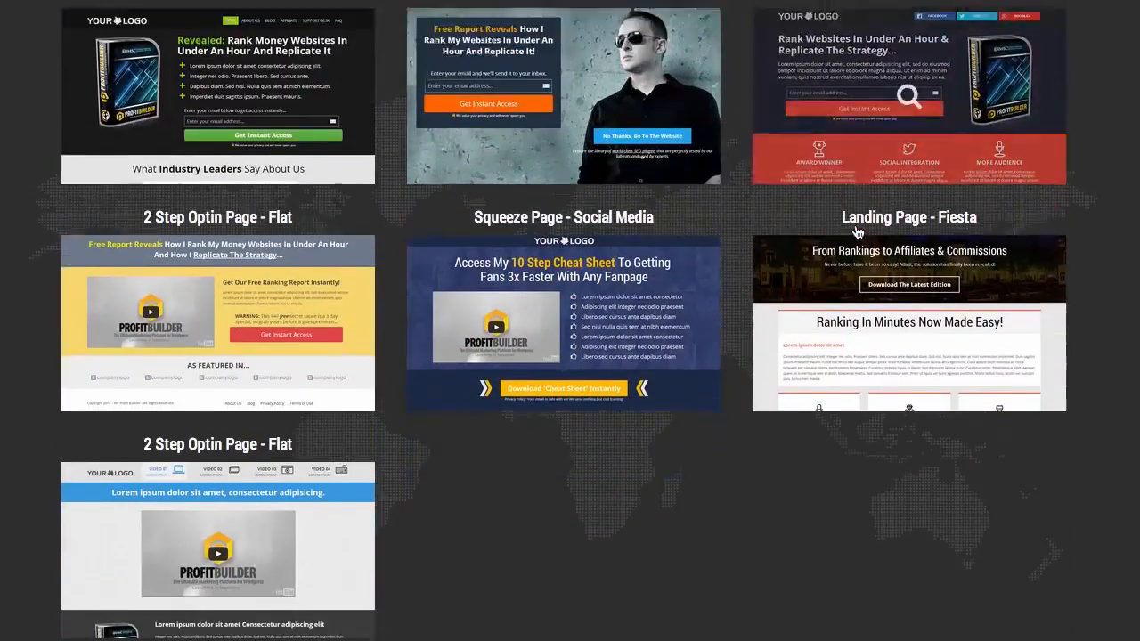
scroll(856, 230, "down", 4)
scroll(857, 230, "up", 4)
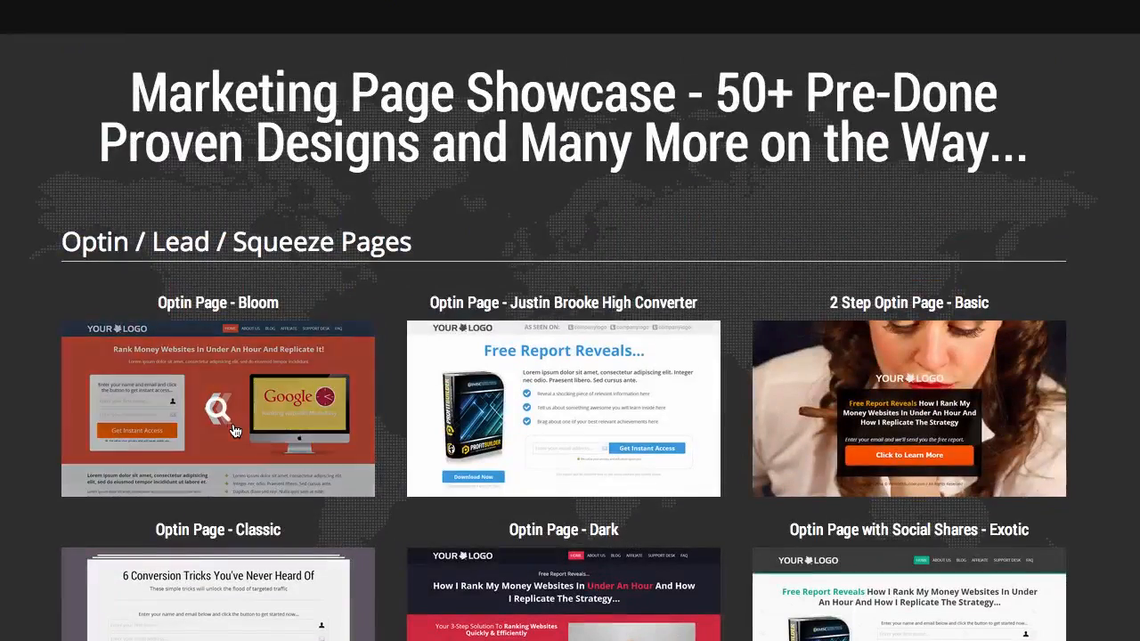
left_click(852, 436)
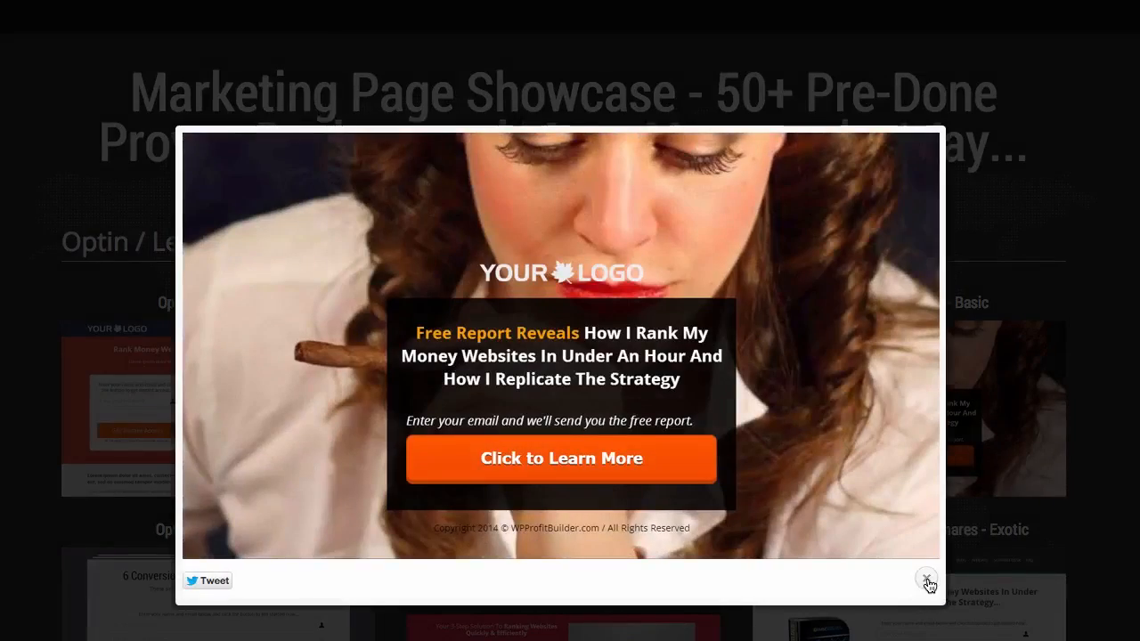
left_click(927, 581)
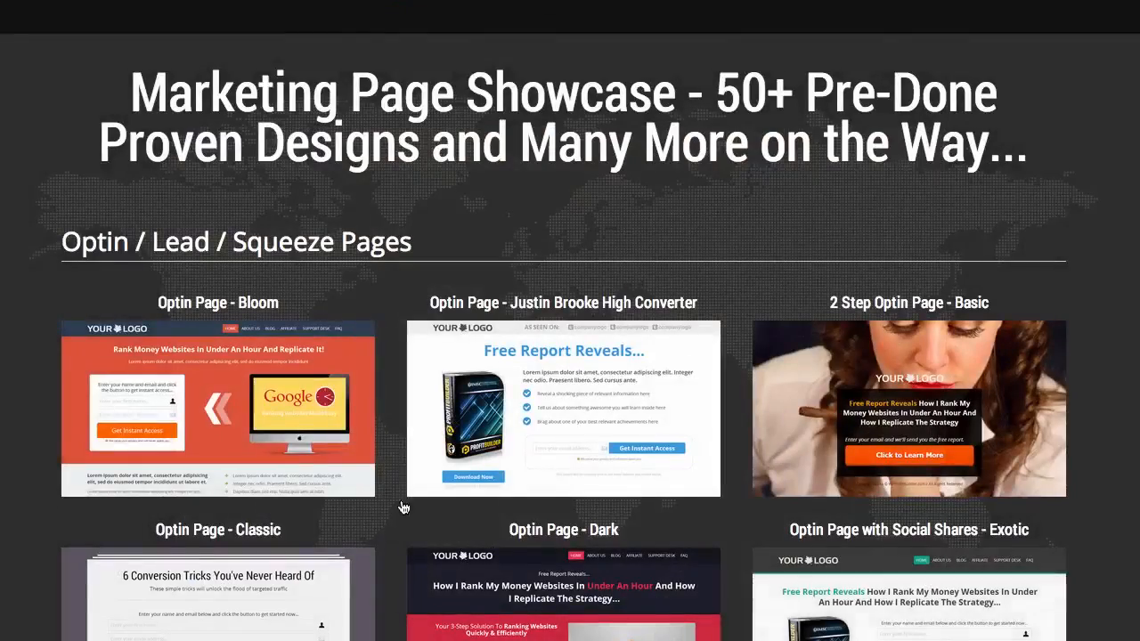
Scroll through the remaining showcase categories of landing, sales, membership, webinar, home and misc marketing page designs.
scroll(979, 417, "down", 6)
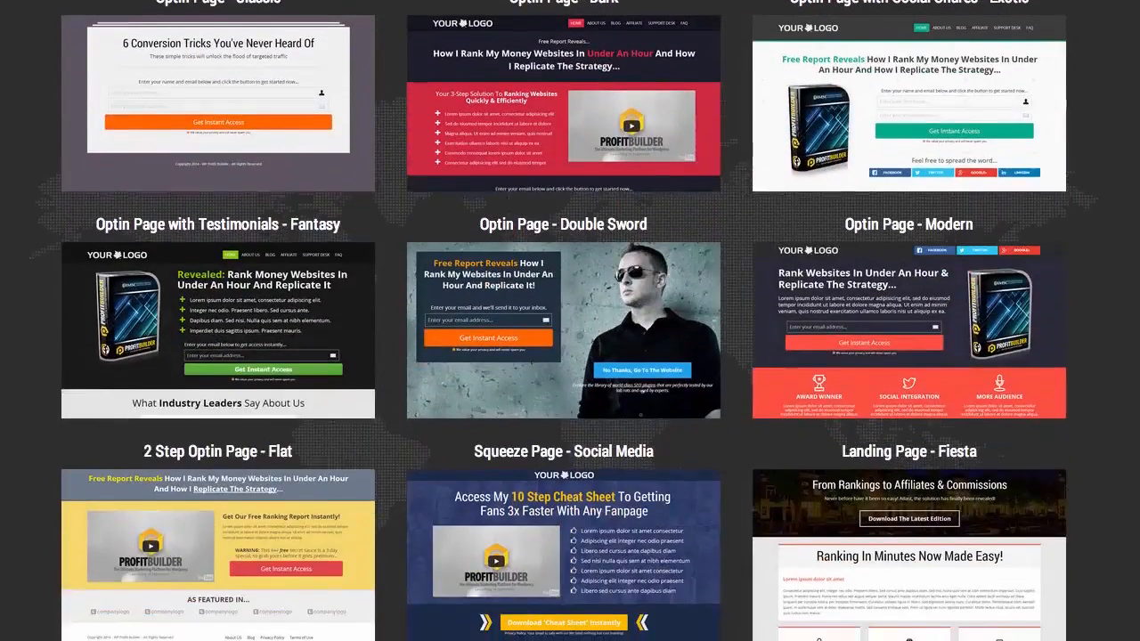
scroll(563, 320, "down", 3)
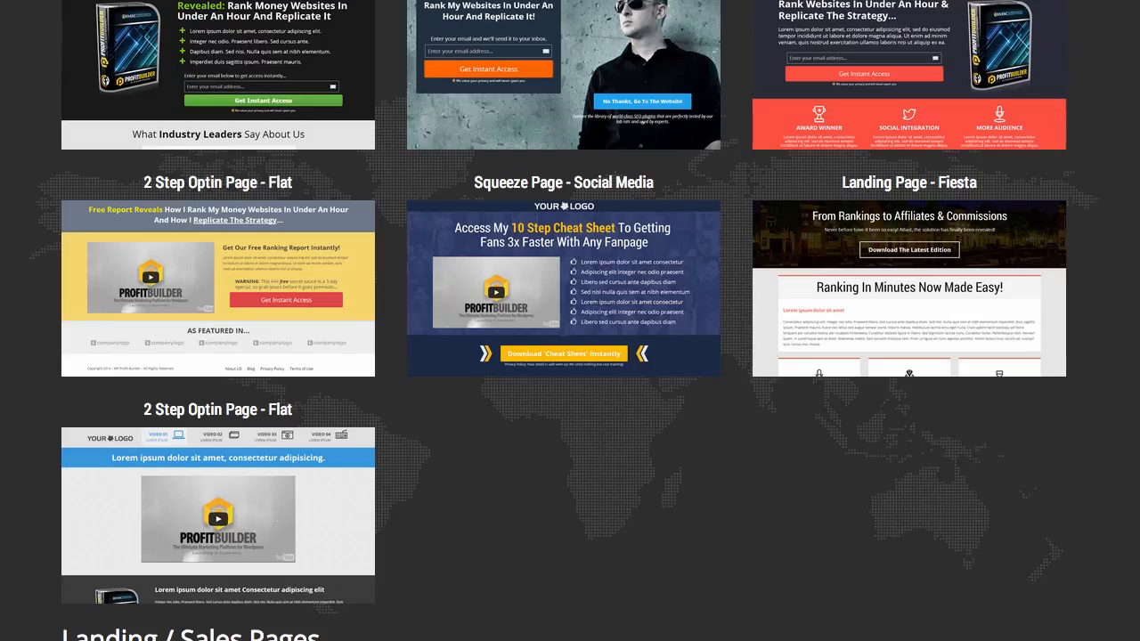
scroll(564, 321, "down", 6)
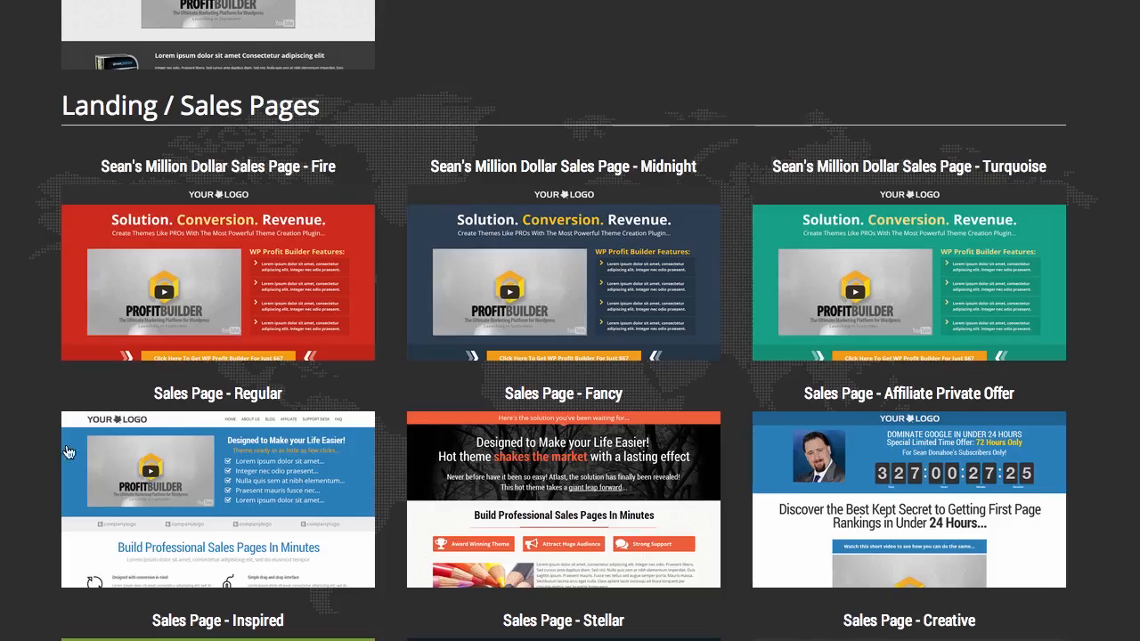
scroll(43, 419, "down", 7)
scroll(39, 419, "down", 5)
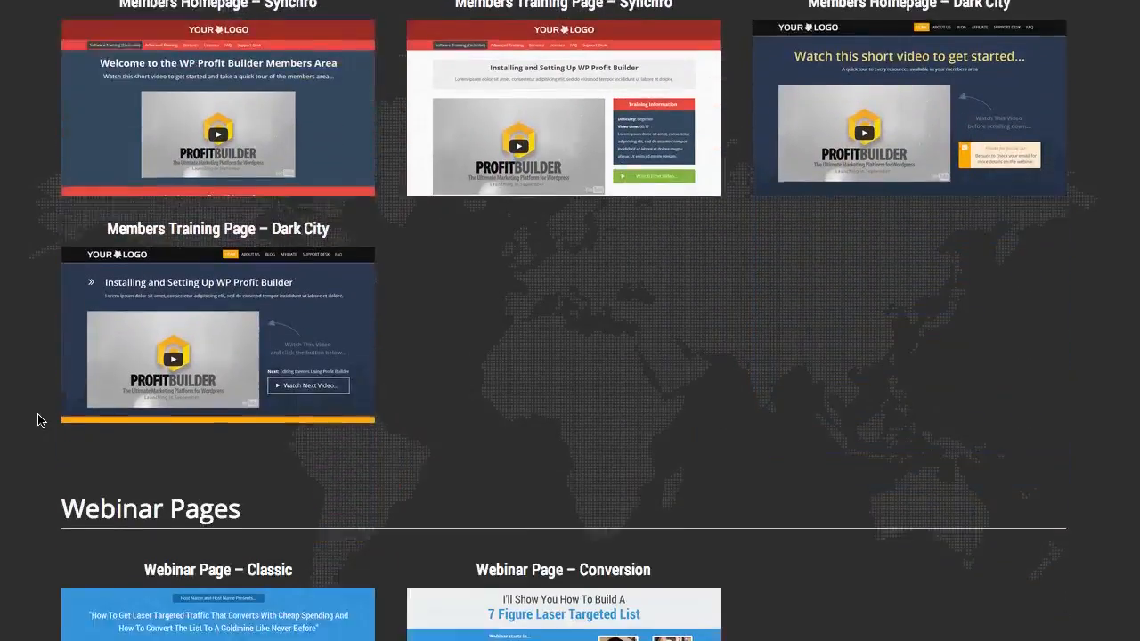
scroll(38, 420, "up", 3)
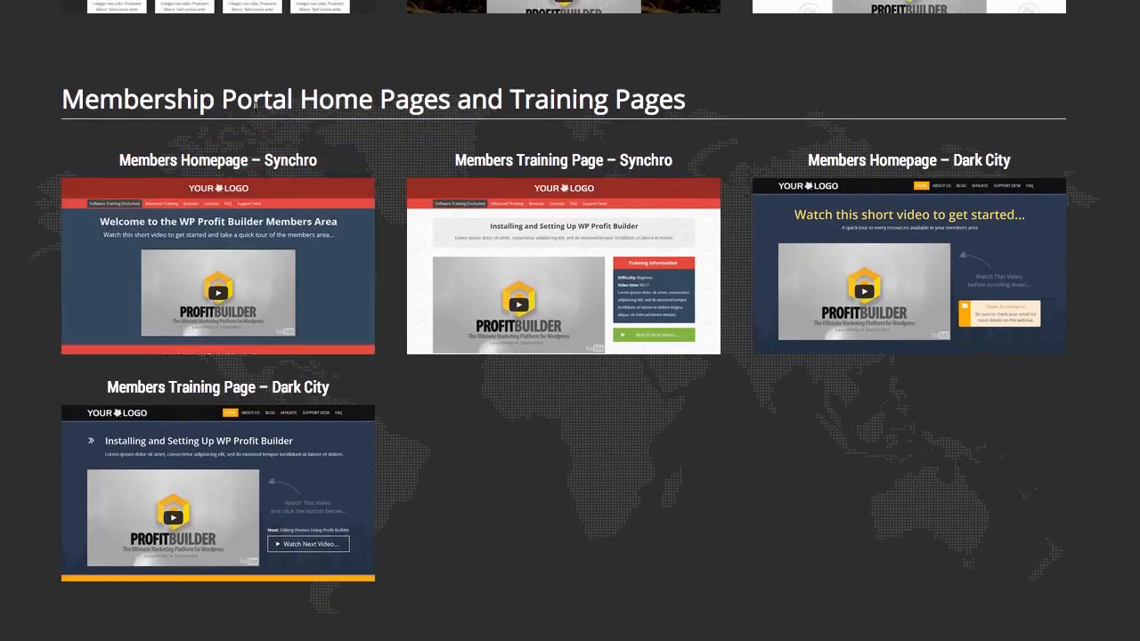
scroll(9, 387, "down", 2)
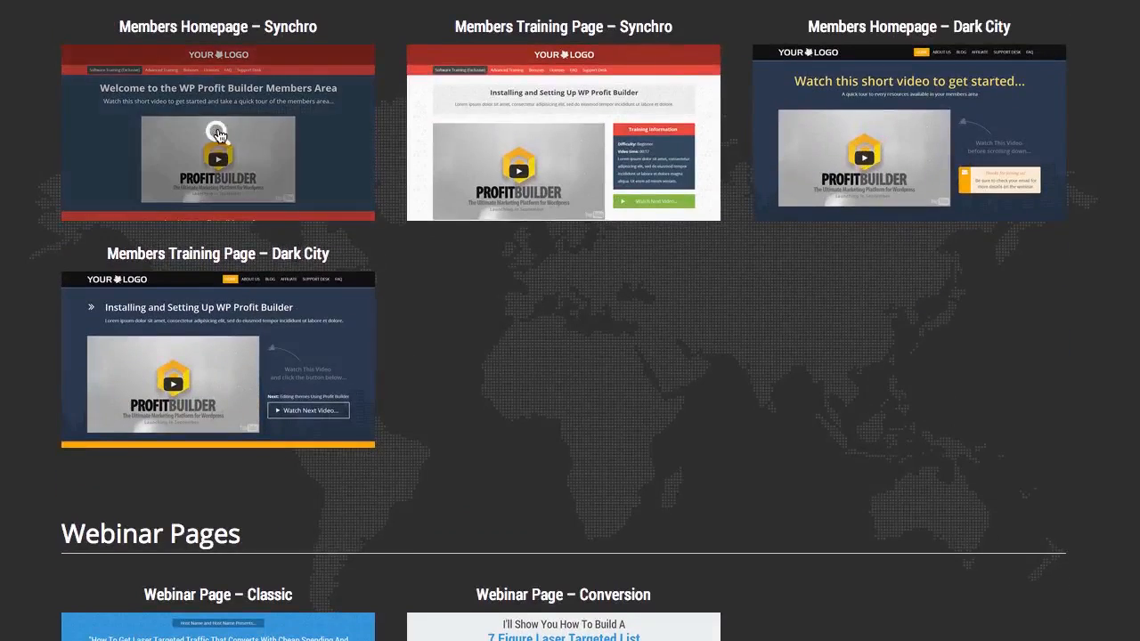
scroll(421, 435, "down", 5)
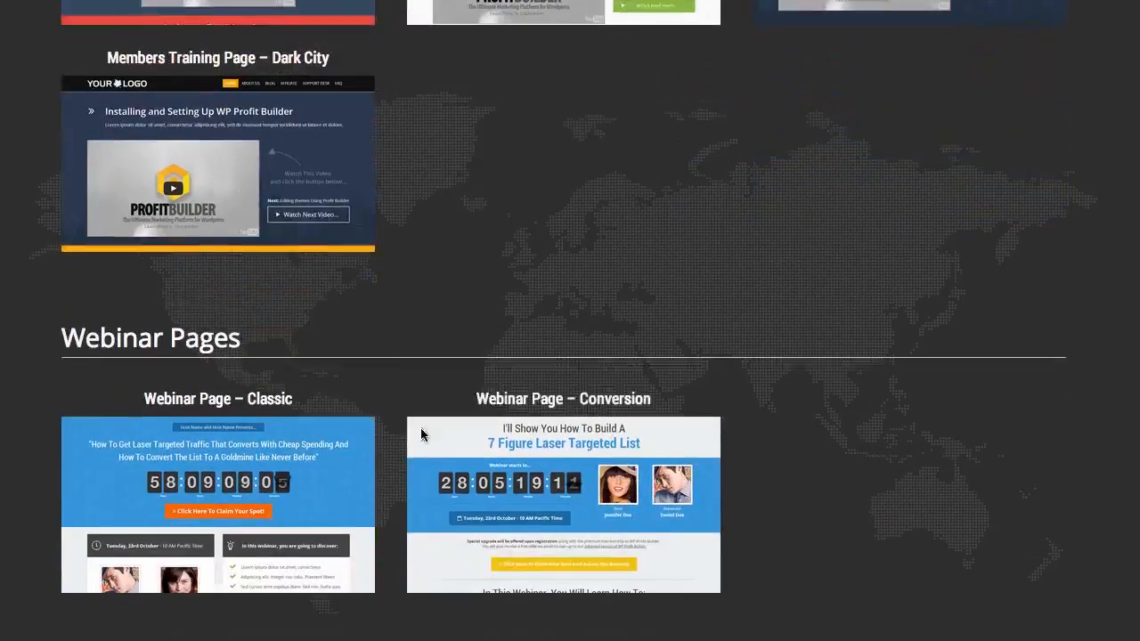
scroll(523, 364, "down", 5)
scroll(524, 363, "up", 3)
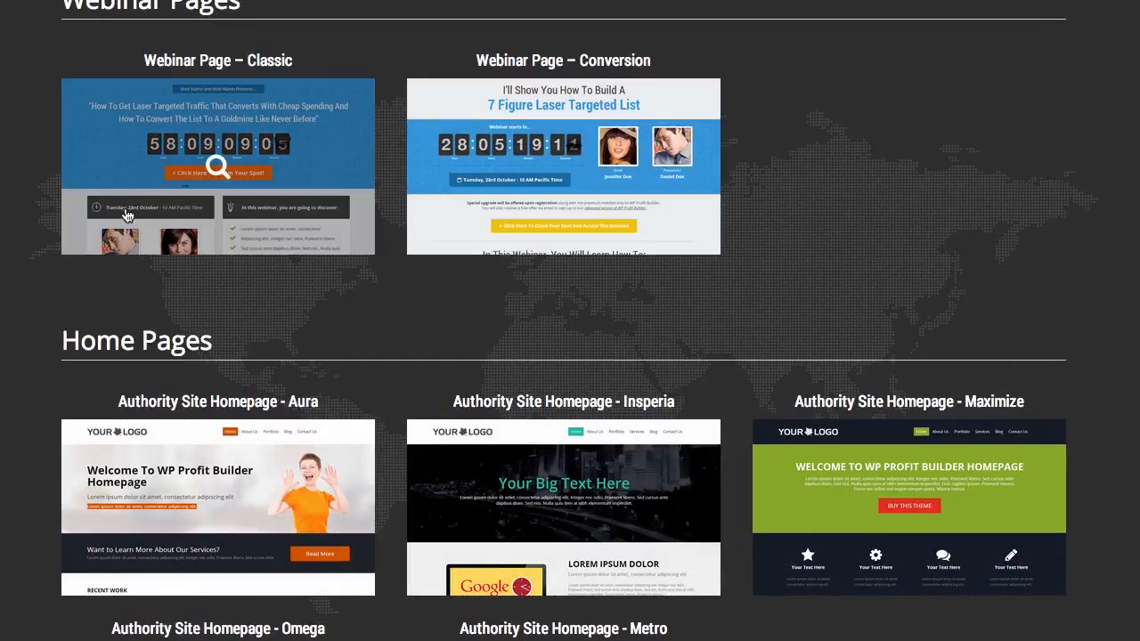
scroll(5, 374, "down", 3)
scroll(6, 374, "down", 2)
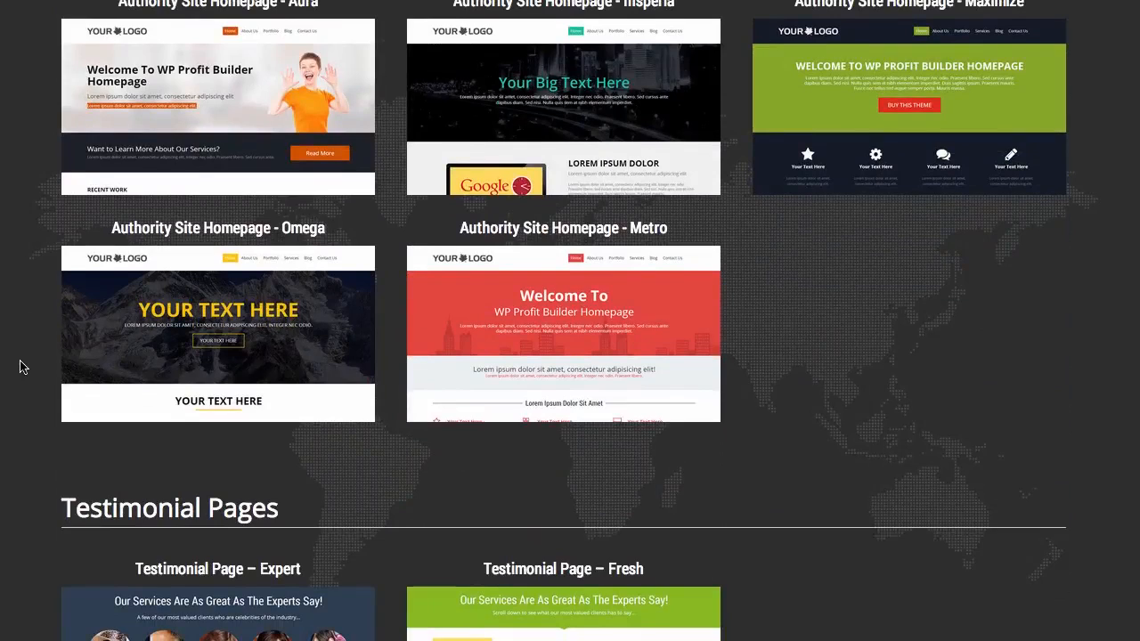
scroll(23, 368, "down", 6)
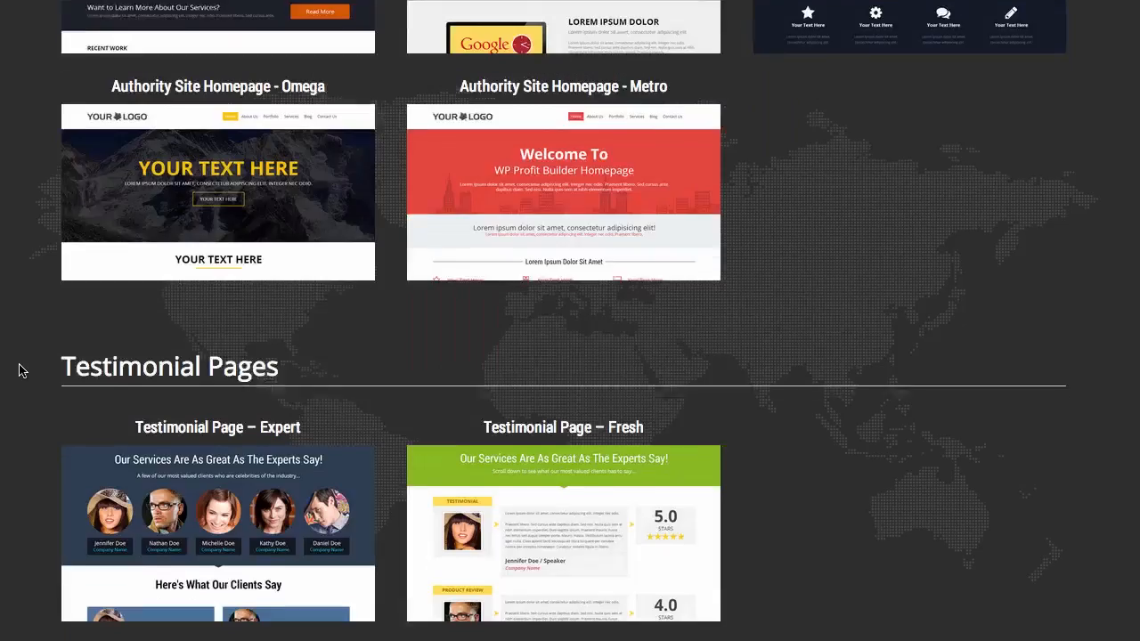
scroll(18, 372, "down", 5)
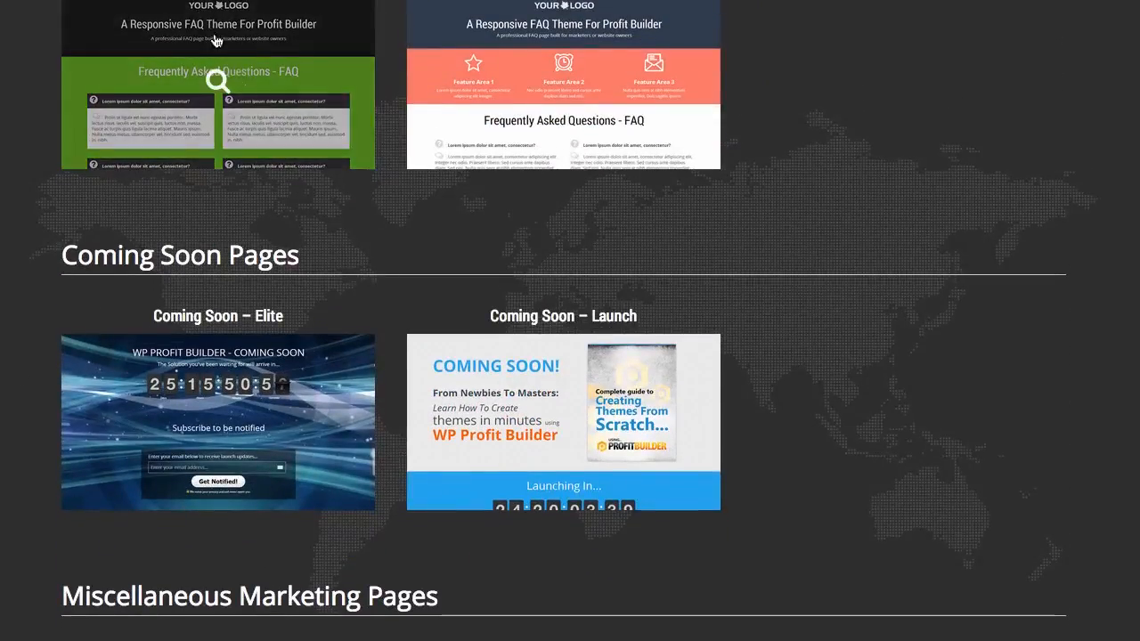
scroll(361, 456, "down", 5)
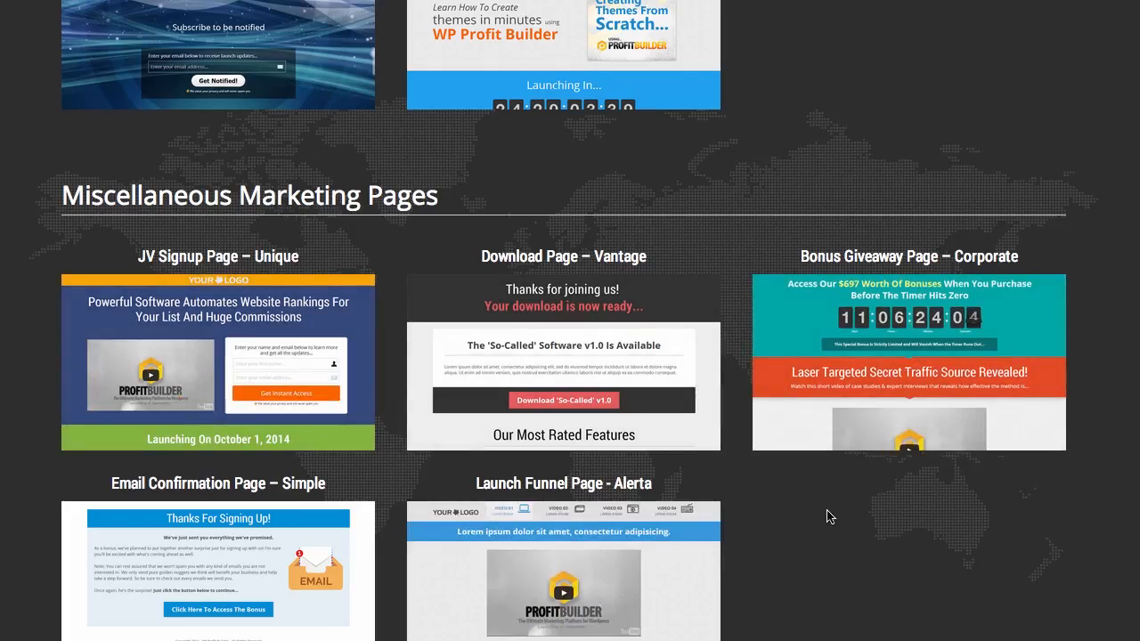
scroll(805, 525, "up", 15)
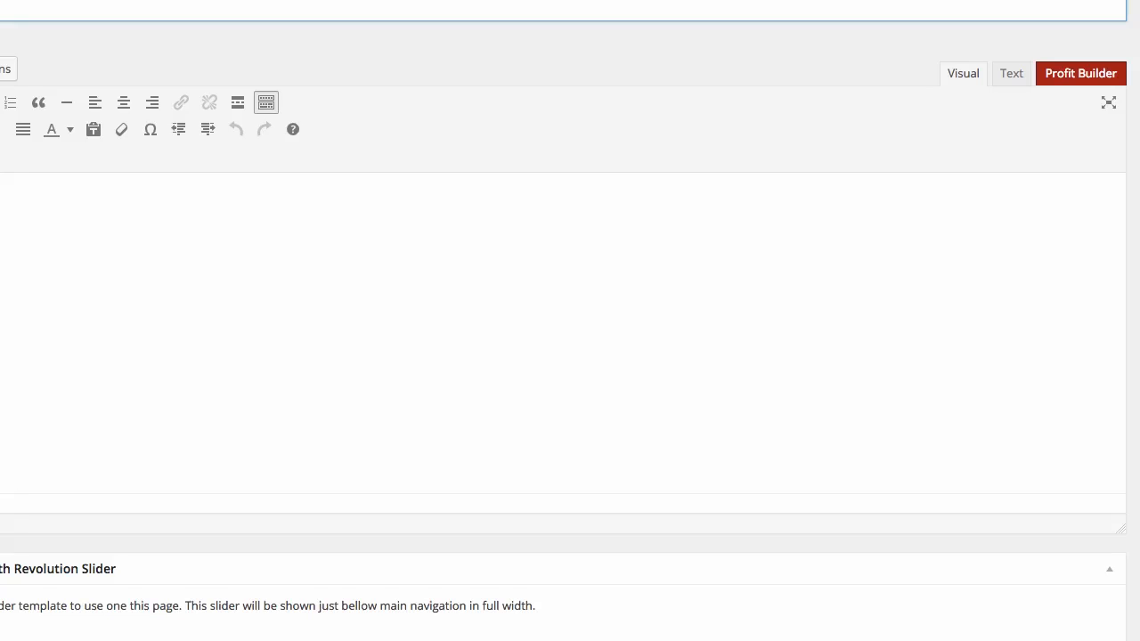
Enter the page title 'One Tool You Need to Boost Your Profits...'.
type("One Tool You need")
key("BackSpace")
key("BackSpace")
key("BackSpace")
key("BackSpace")
type("Need to Boo")
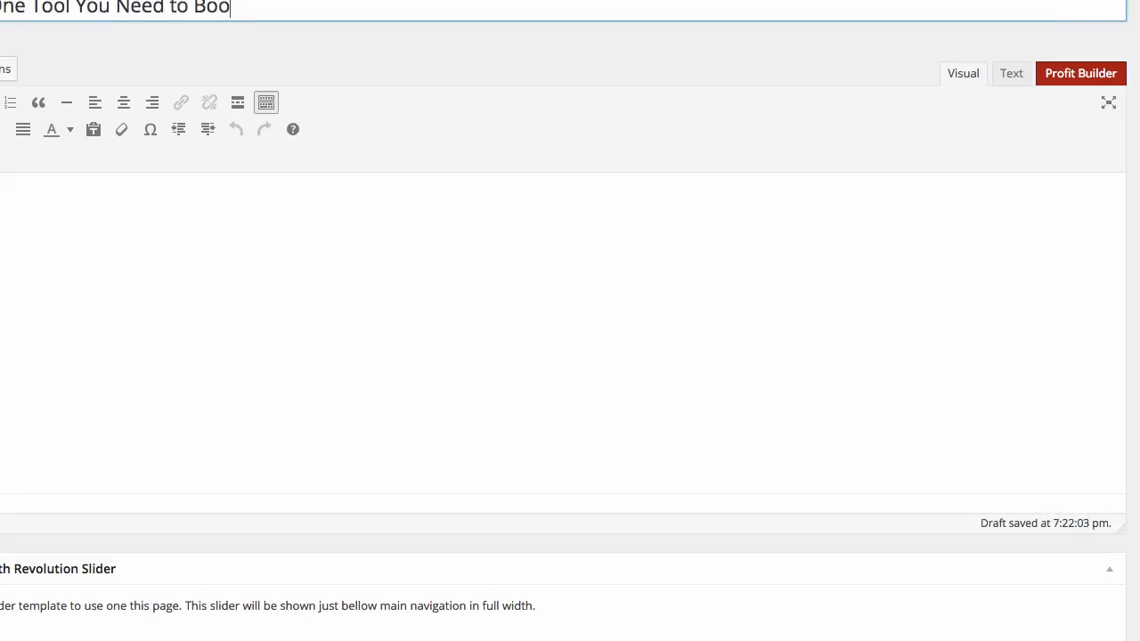
type("st Your Profits...")
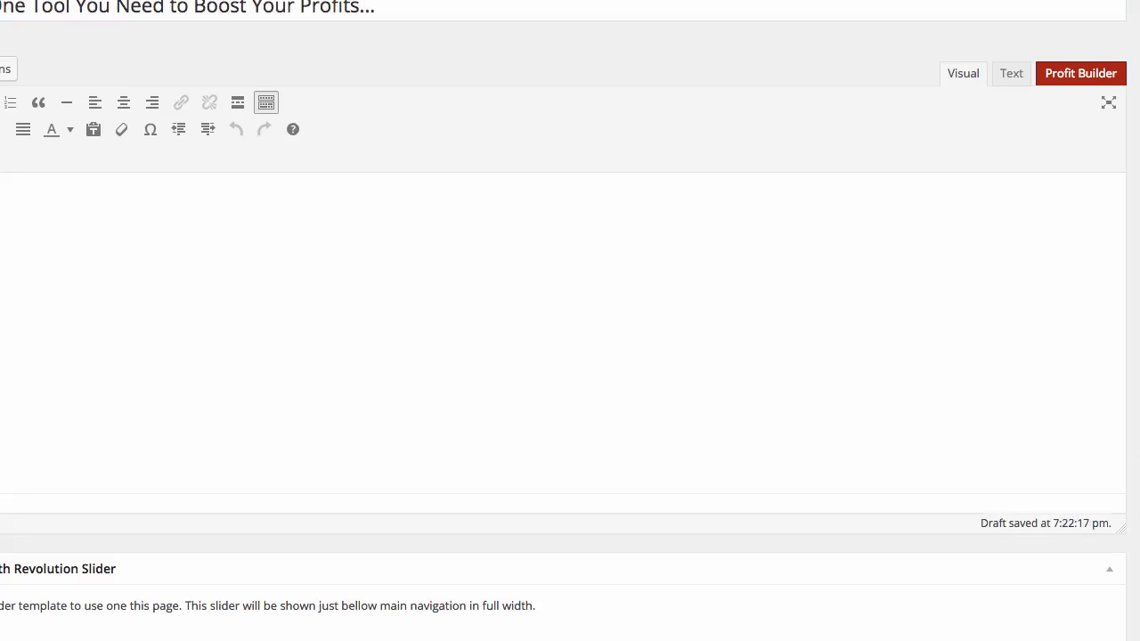
Activate Profit Builder for this page and open it in the page editor.
scroll(570, 320, "down", 3)
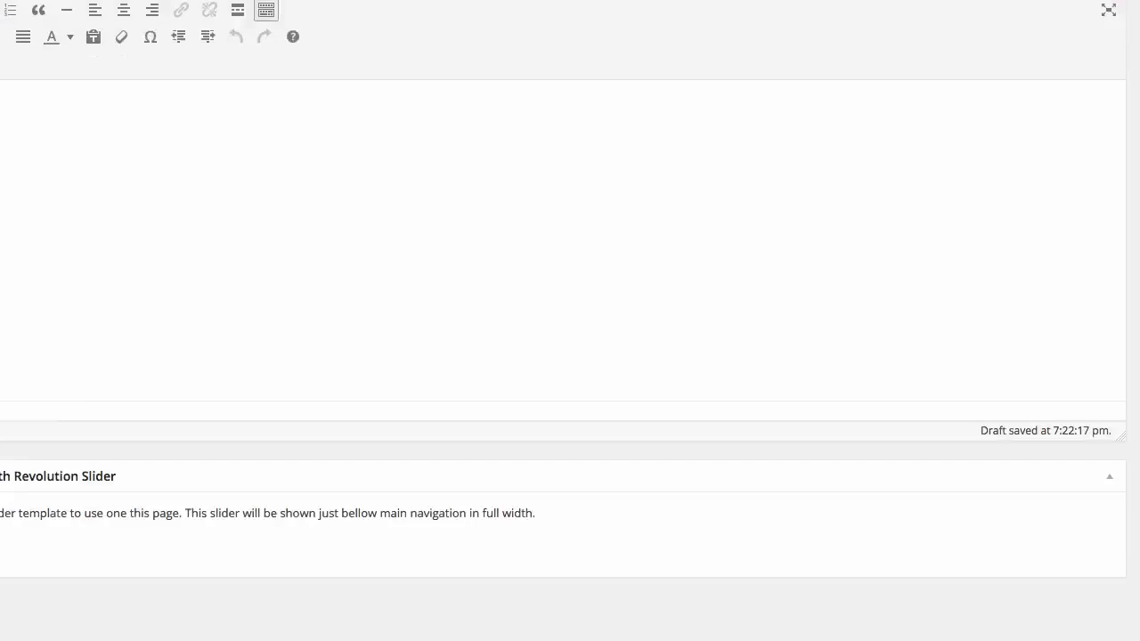
scroll(570, 320, "down", 2)
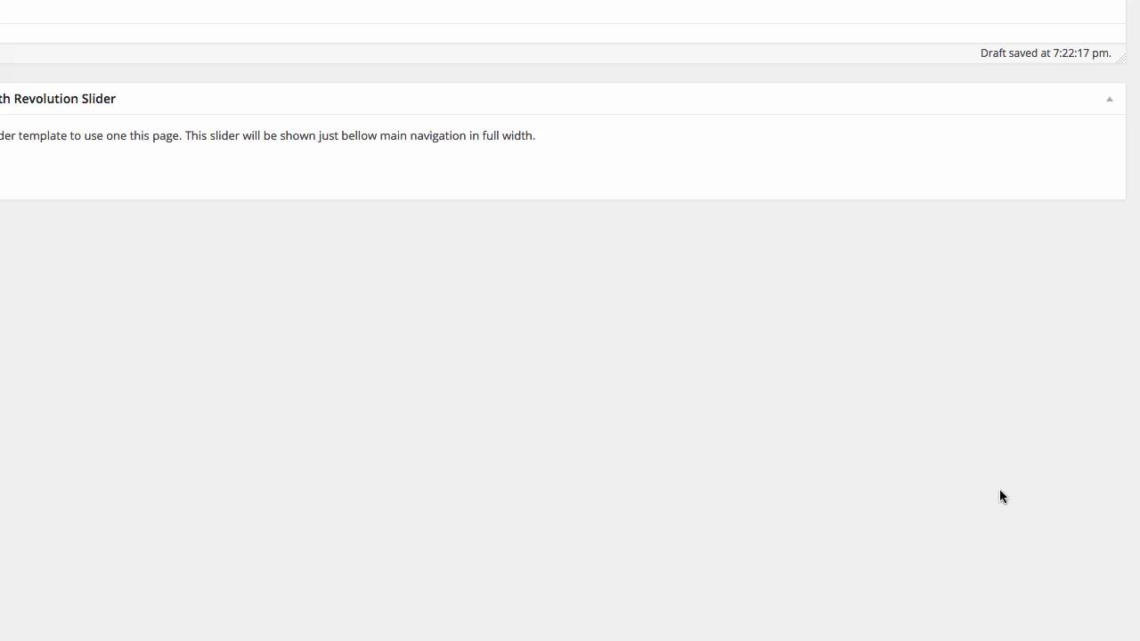
scroll(999, 496, "up", 5)
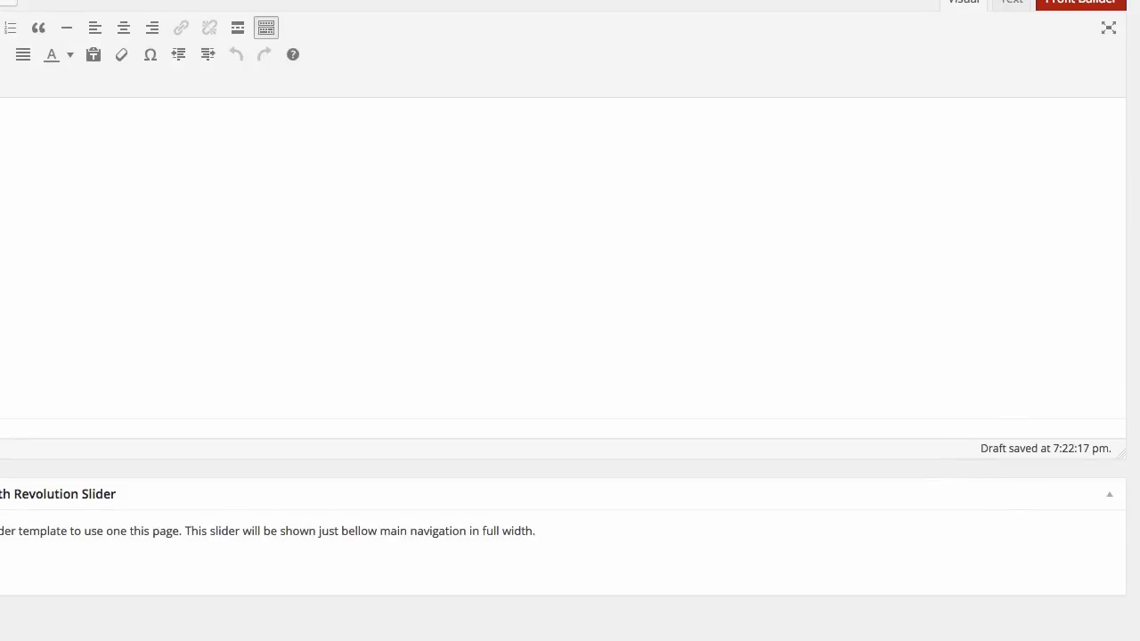
scroll(570, 321, "up", 1)
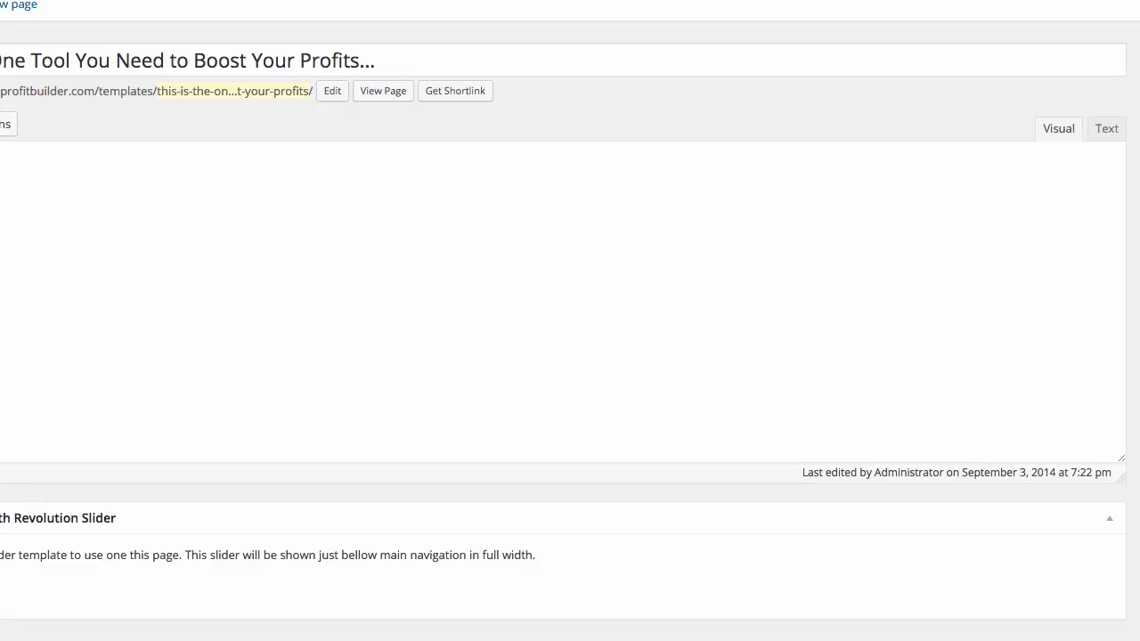
left_click(1045, 131)
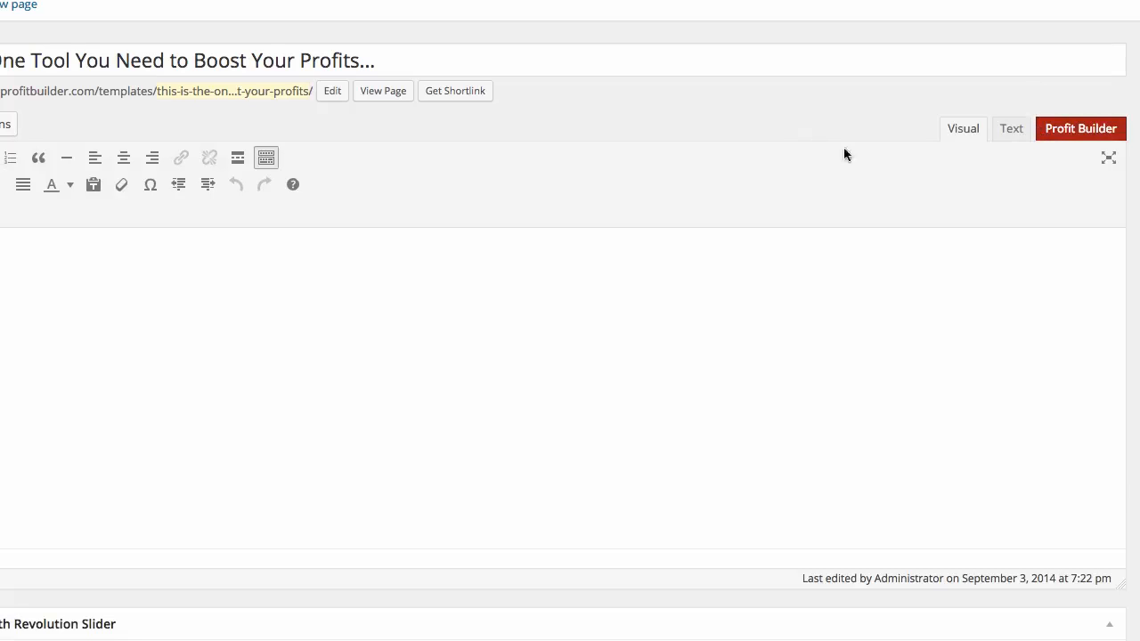
left_click(1079, 131)
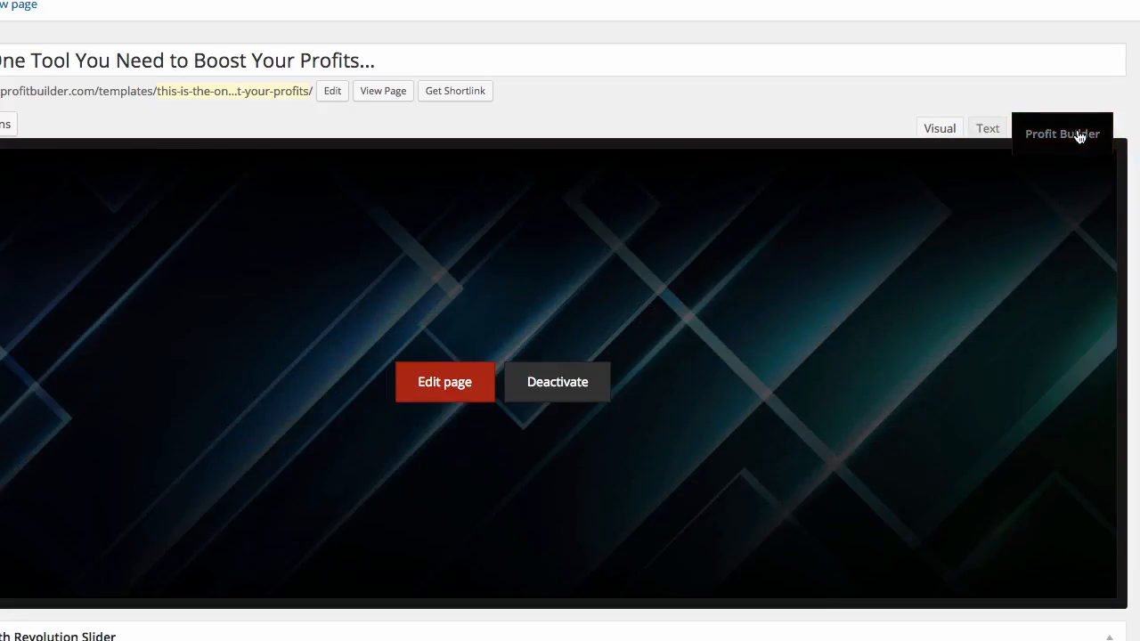
left_click(432, 388)
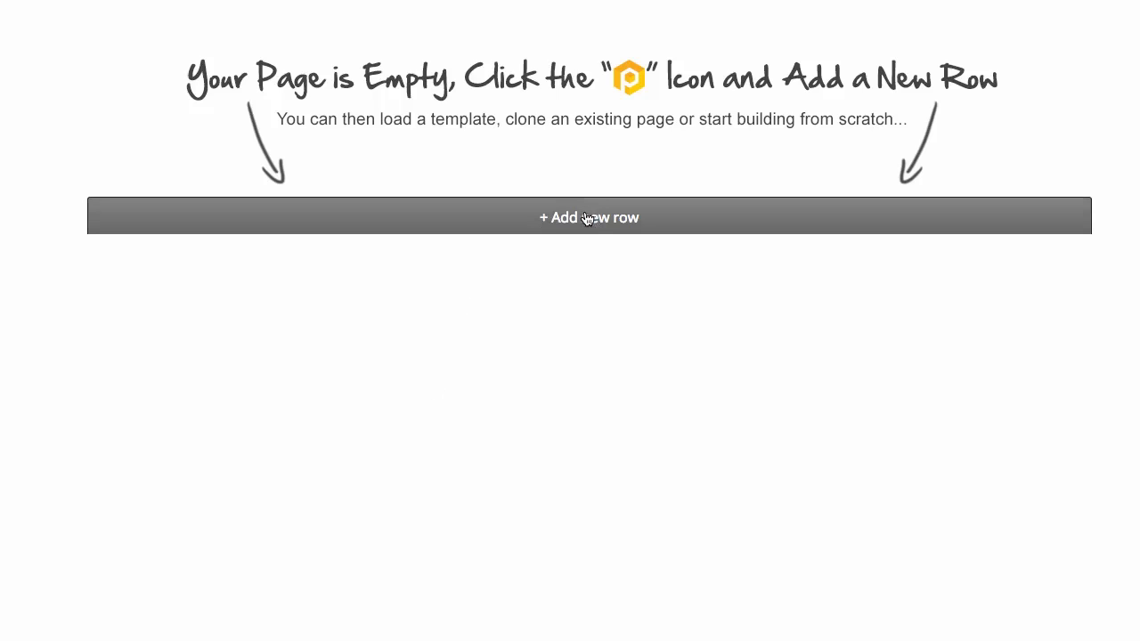
Add a one-column row and then a two-column row to the empty page.
left_click(500, 233)
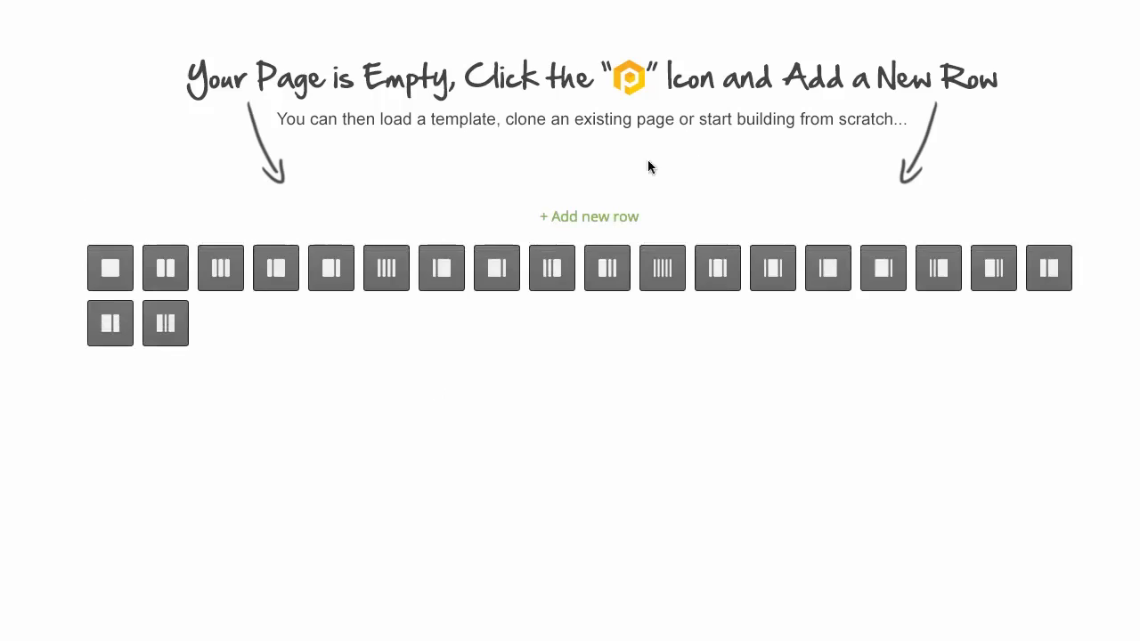
left_click(110, 267)
left_click(361, 130)
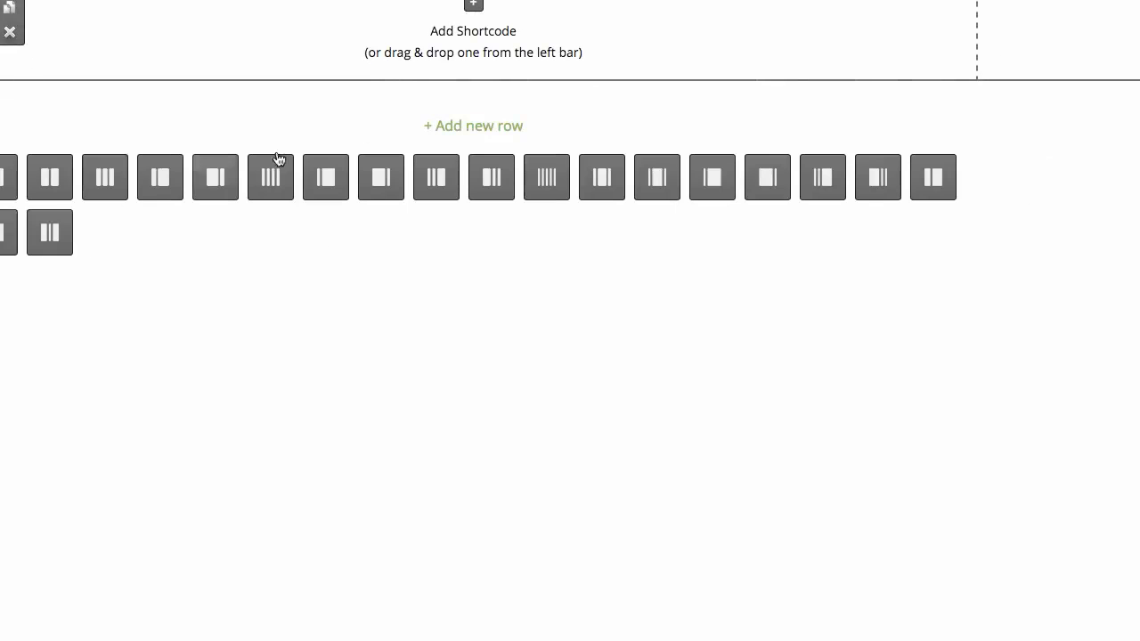
left_click(53, 181)
Insert a video element from the Content shortcode group into the left column of the two-column row.
left_click(215, 116)
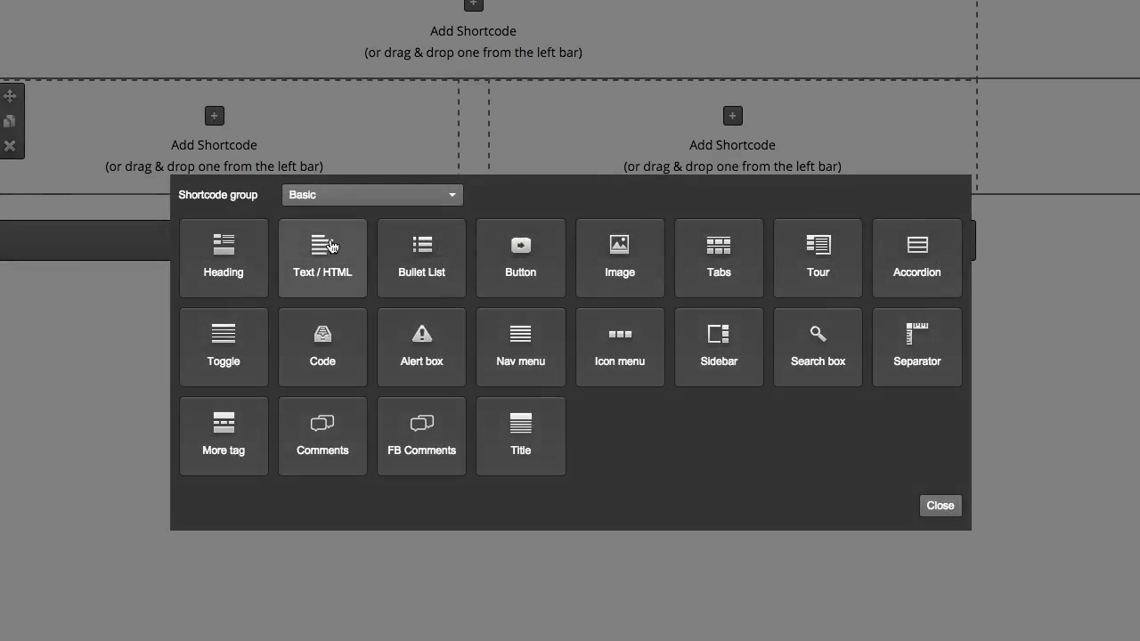
left_click(331, 195)
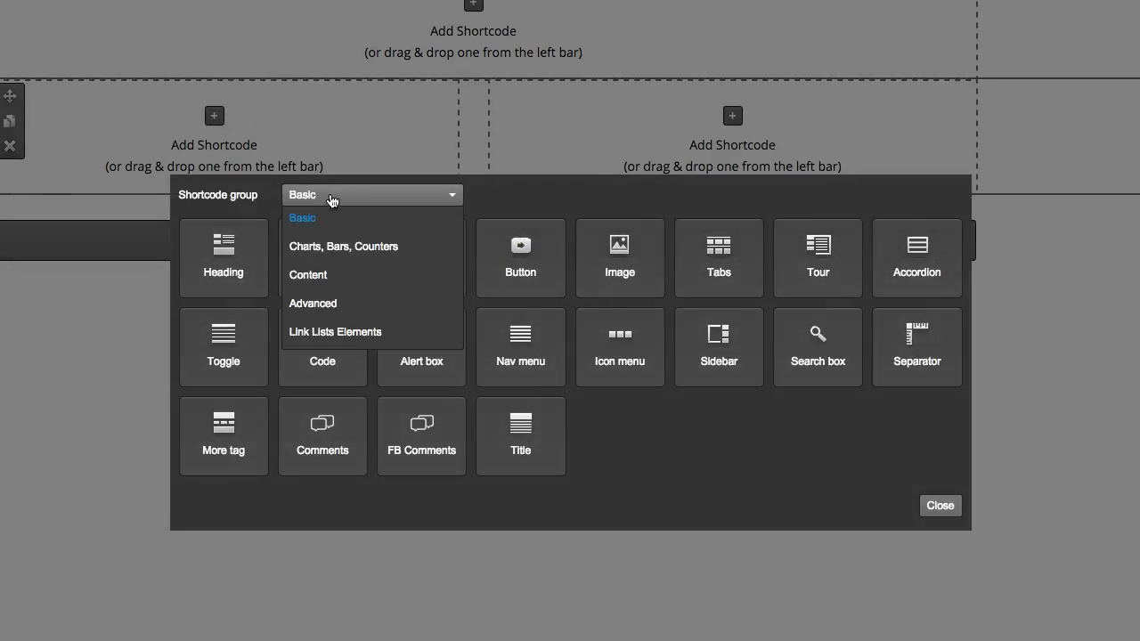
left_click(309, 279)
left_click(253, 267)
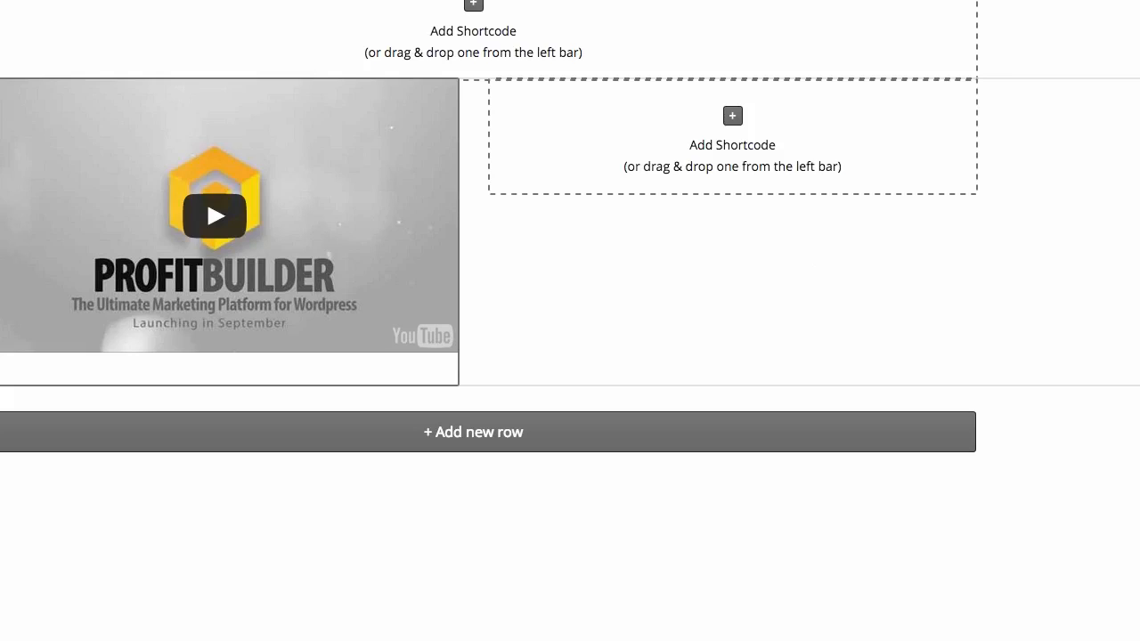
Drag an opt-in form element into the right column and place the cursor in its Form Code box.
left_click_drag(0, 152, 639, 134)
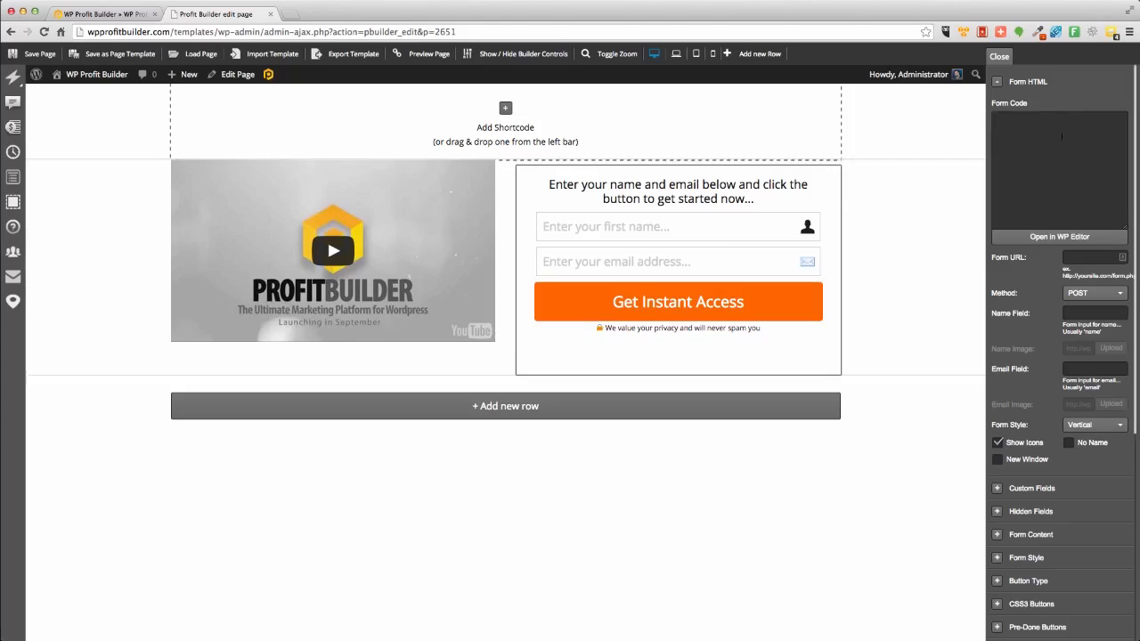
left_click(1067, 154)
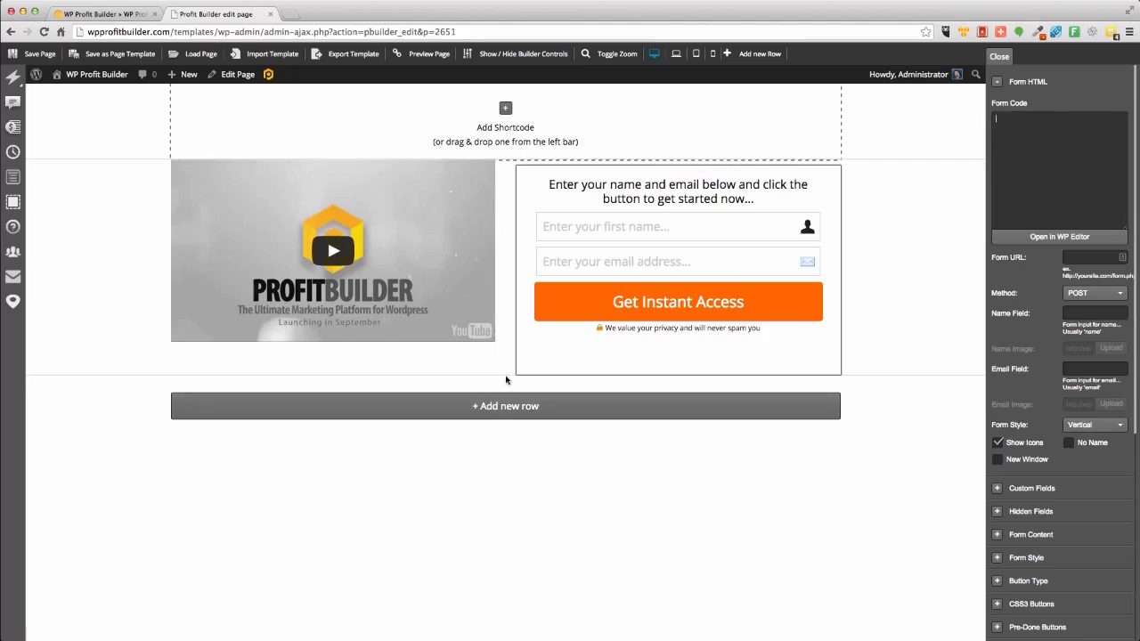
Delete the video element from the left column and confirm the deletion.
mouse_move(189, 270)
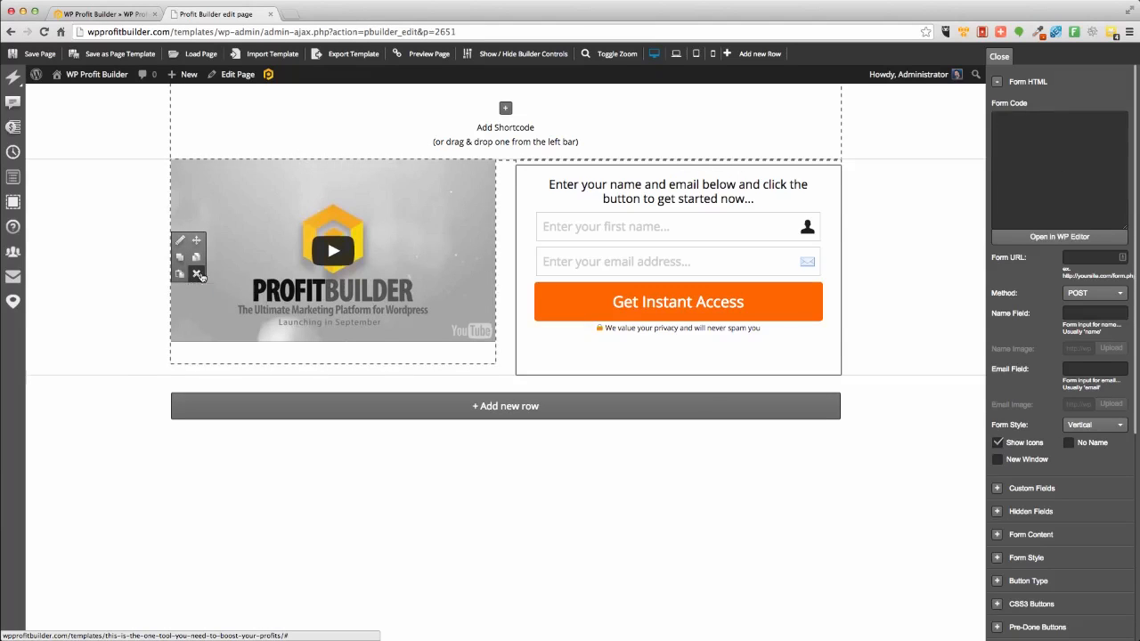
left_click(198, 274)
left_click(660, 211)
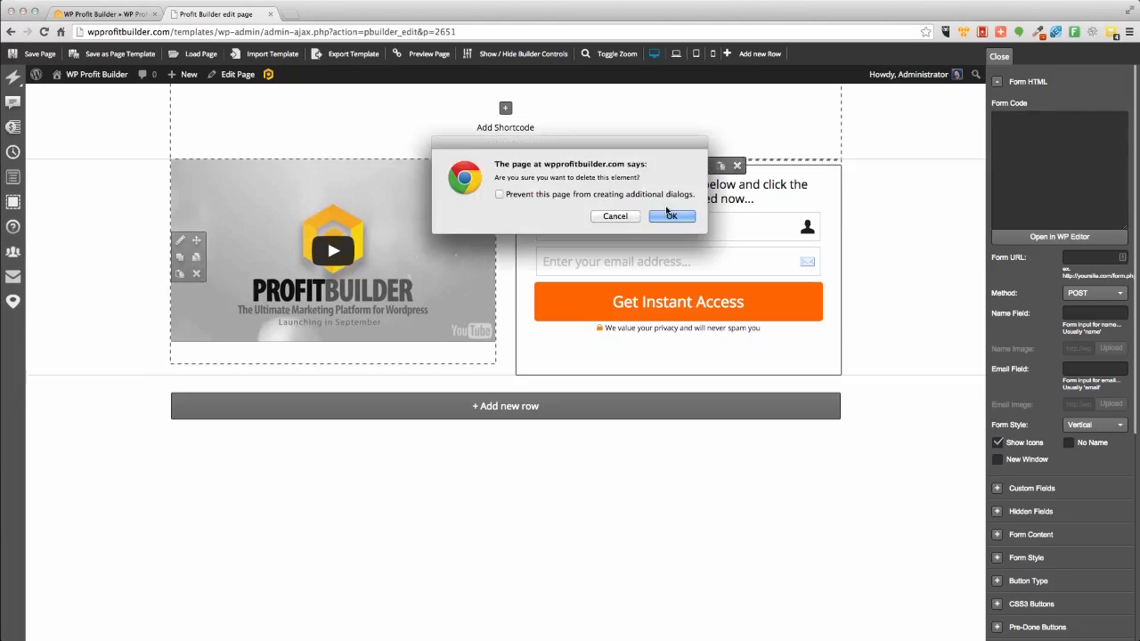
Confirm removing the two-column row from the page.
left_click(671, 215)
left_click(670, 215)
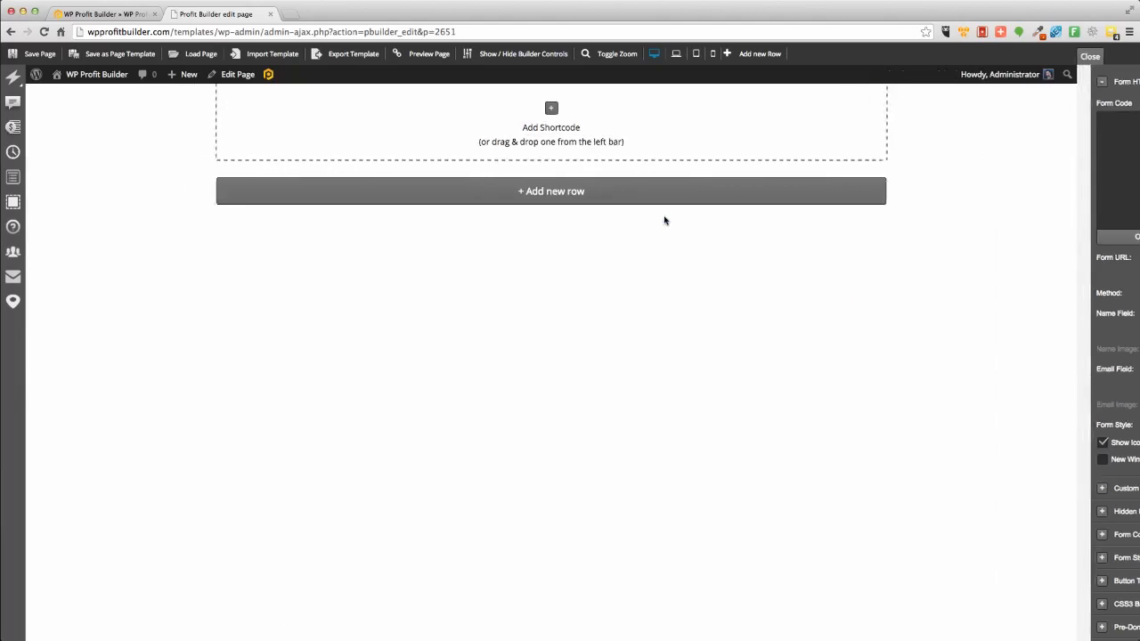
Load the 'Seans Million Dollar Sales Page Midnight' template into the page.
left_click(202, 54)
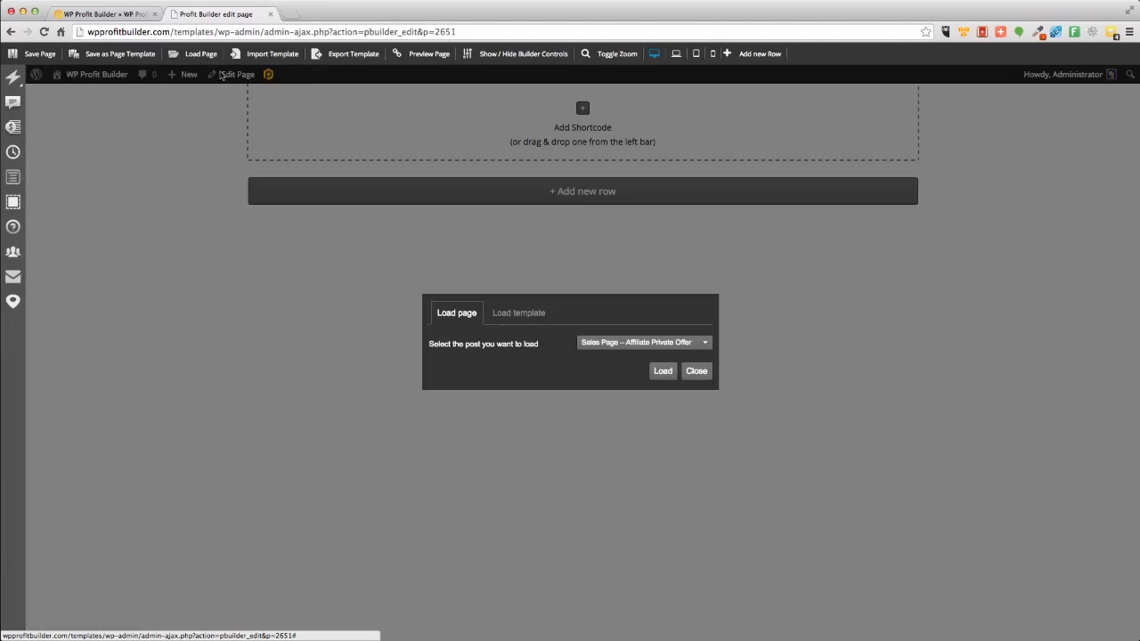
left_click(507, 317)
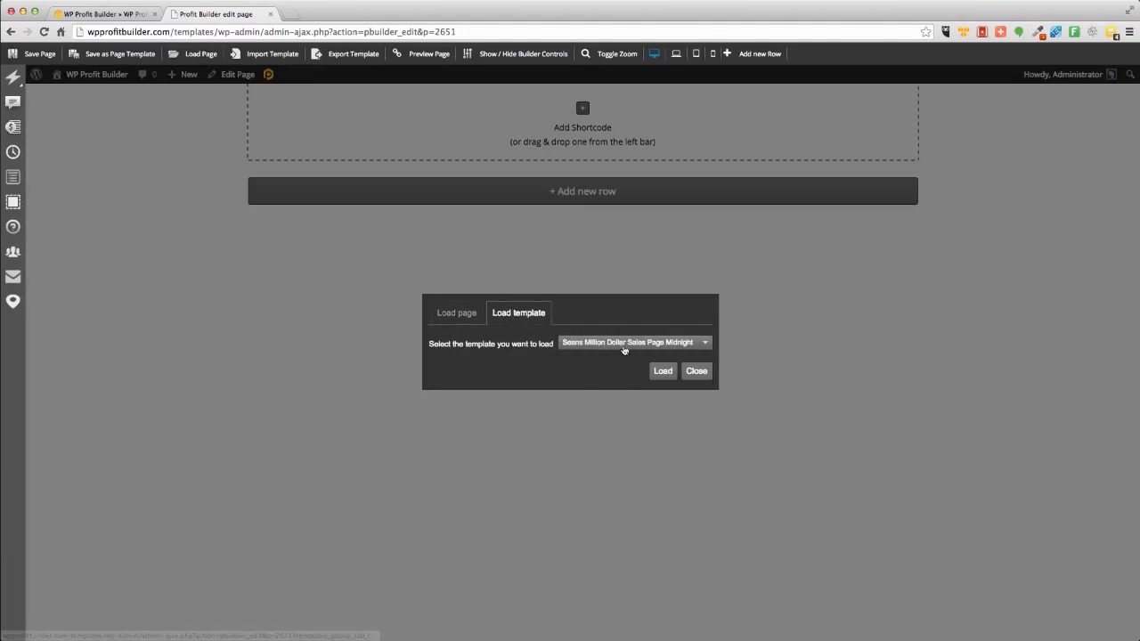
left_click(643, 343)
scroll(642, 418, "down", 5)
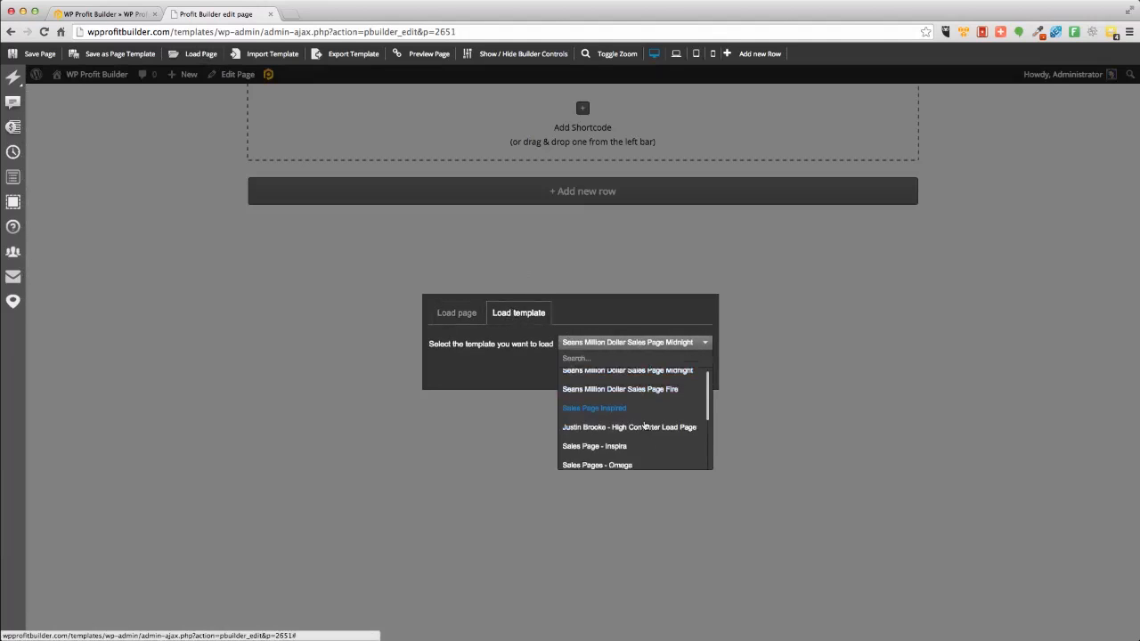
scroll(643, 423, "up", 5)
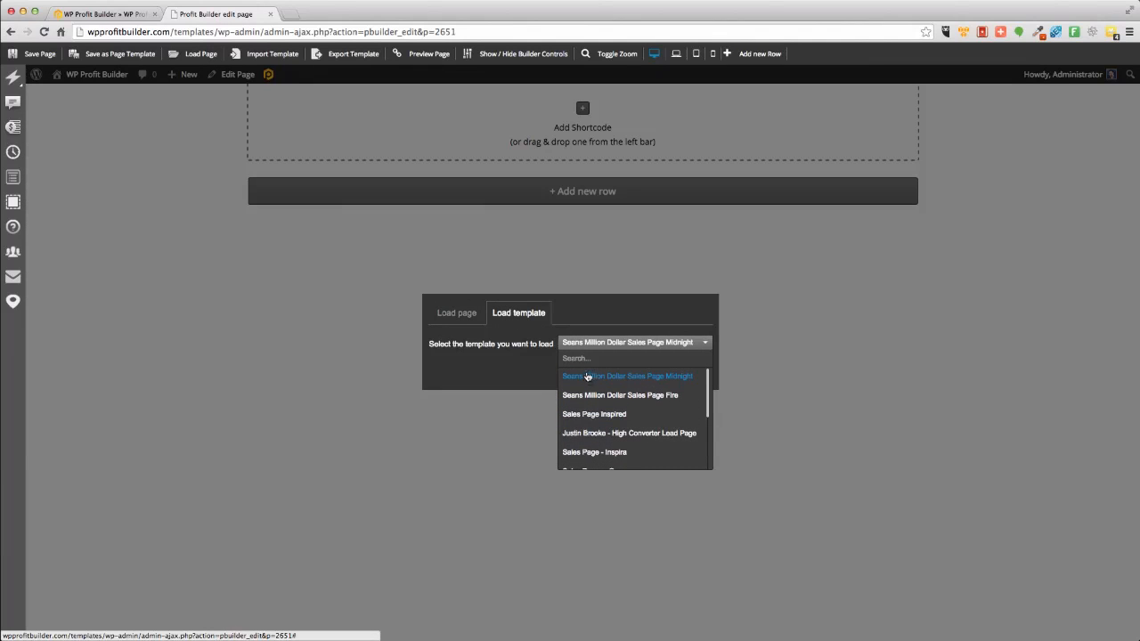
left_click(669, 380)
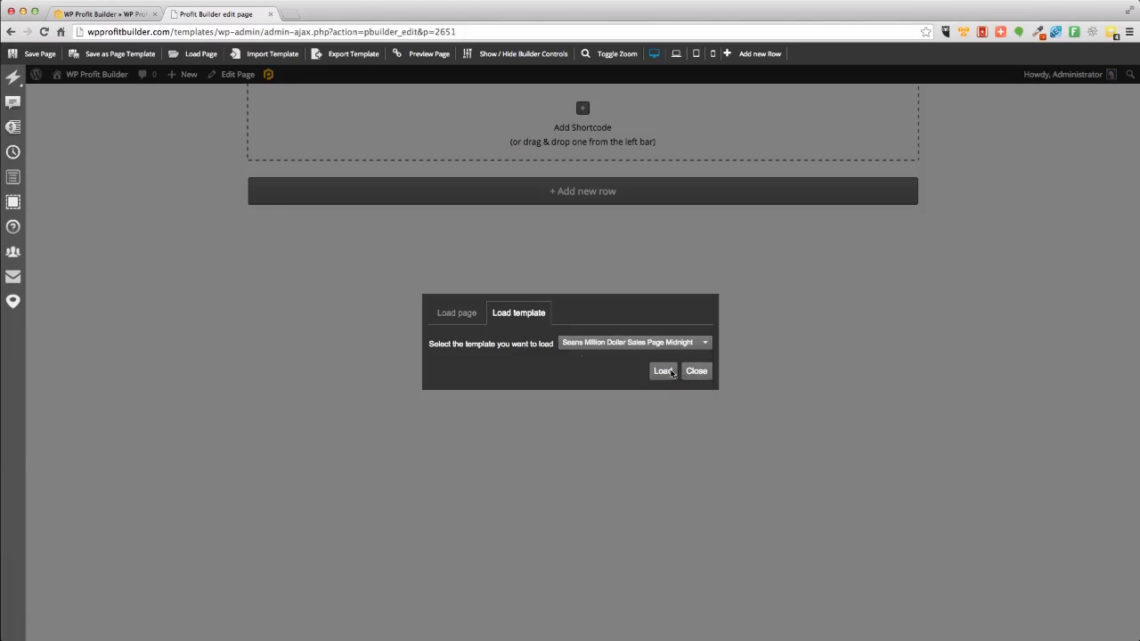
left_click(659, 374)
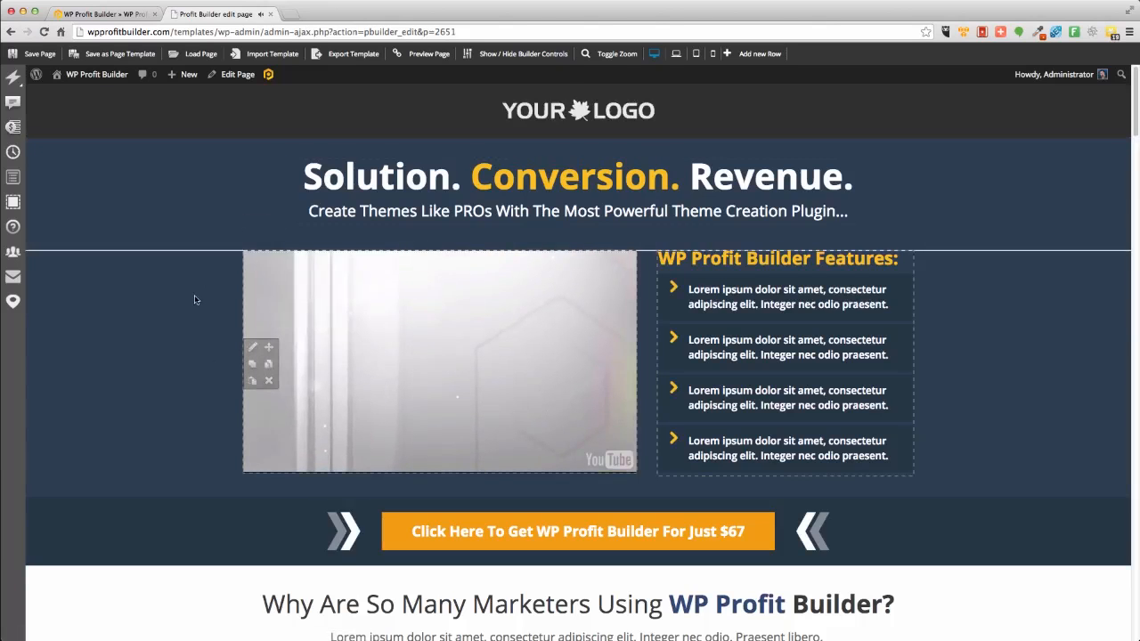
Review the loaded template's sections and open the settings of the video and feature list elements.
scroll(191, 311, "down", 5)
scroll(191, 310, "down", 12)
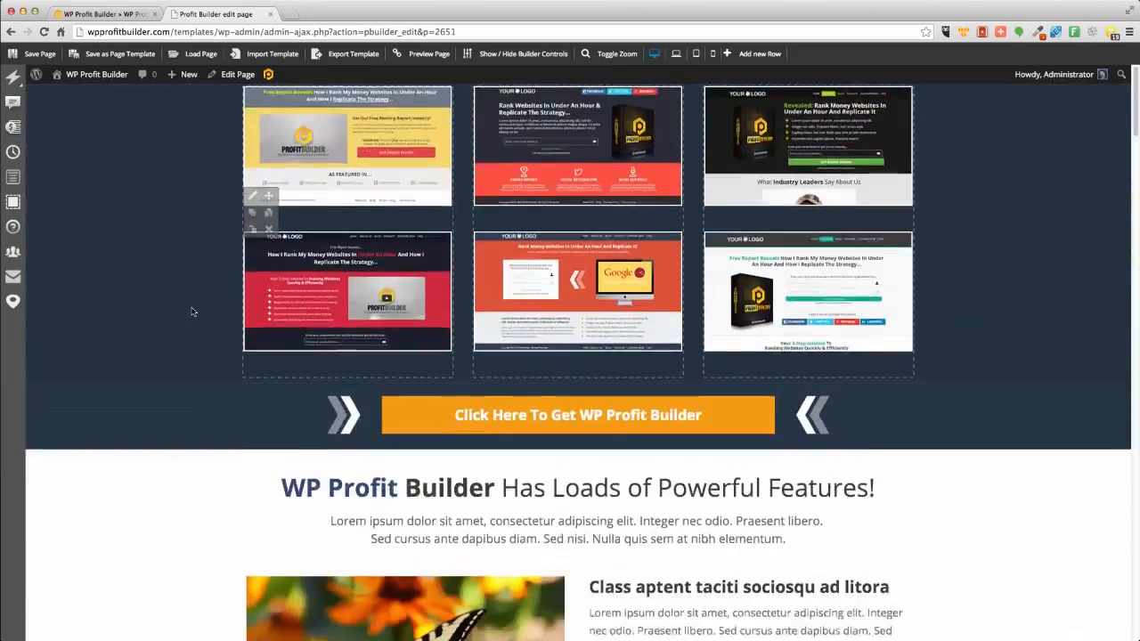
scroll(191, 311, "down", 15)
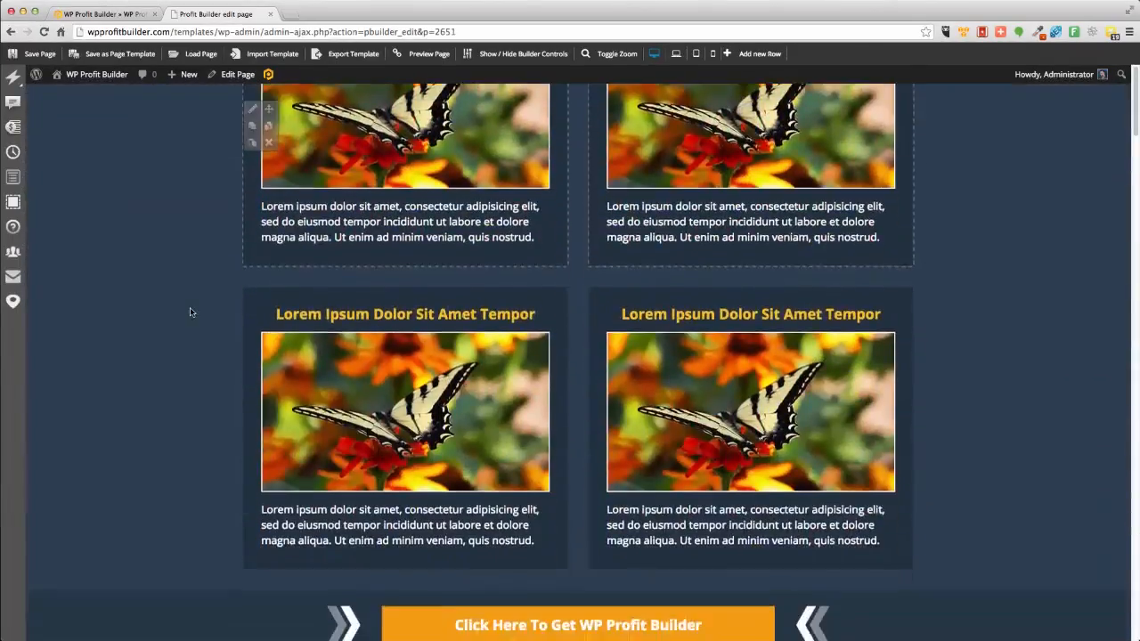
scroll(189, 312, "down", 10)
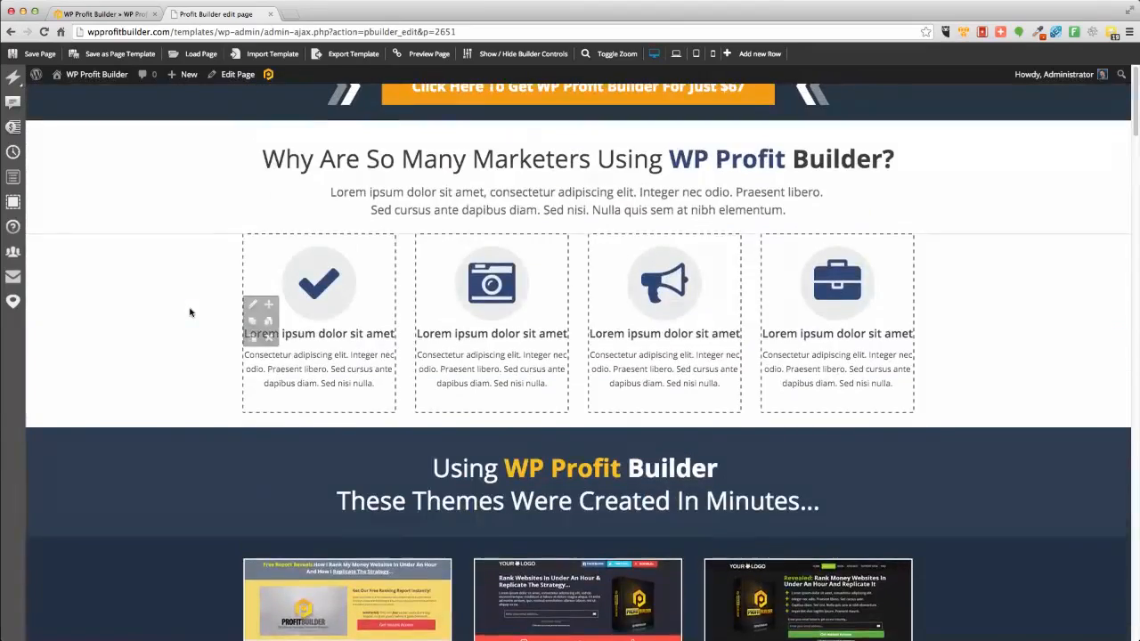
scroll(189, 312, "up", 10)
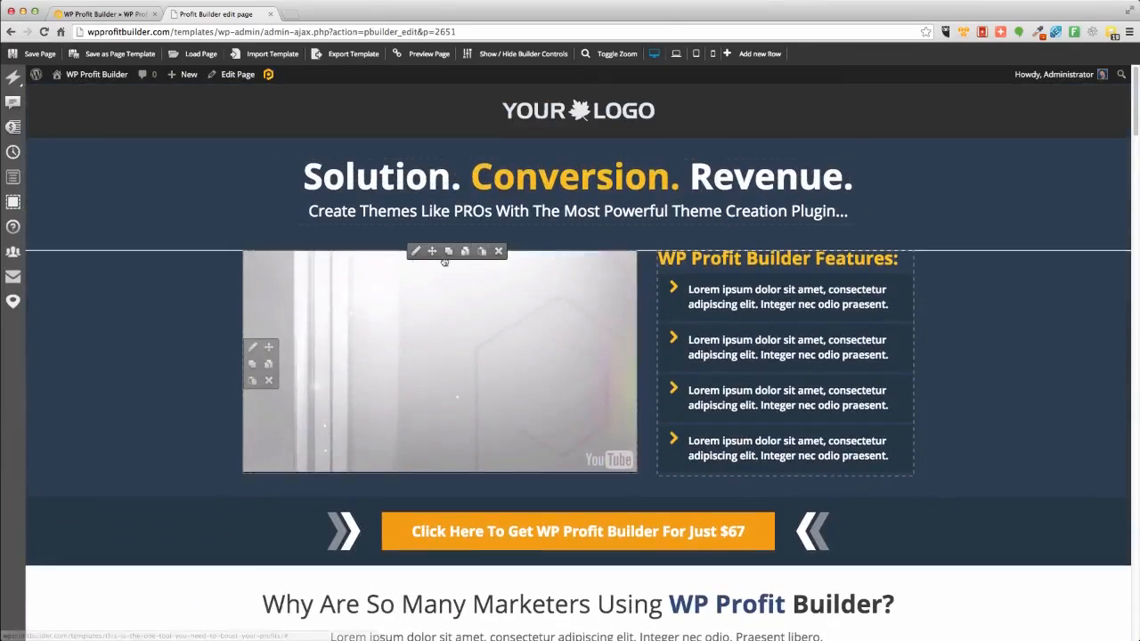
left_click(415, 251)
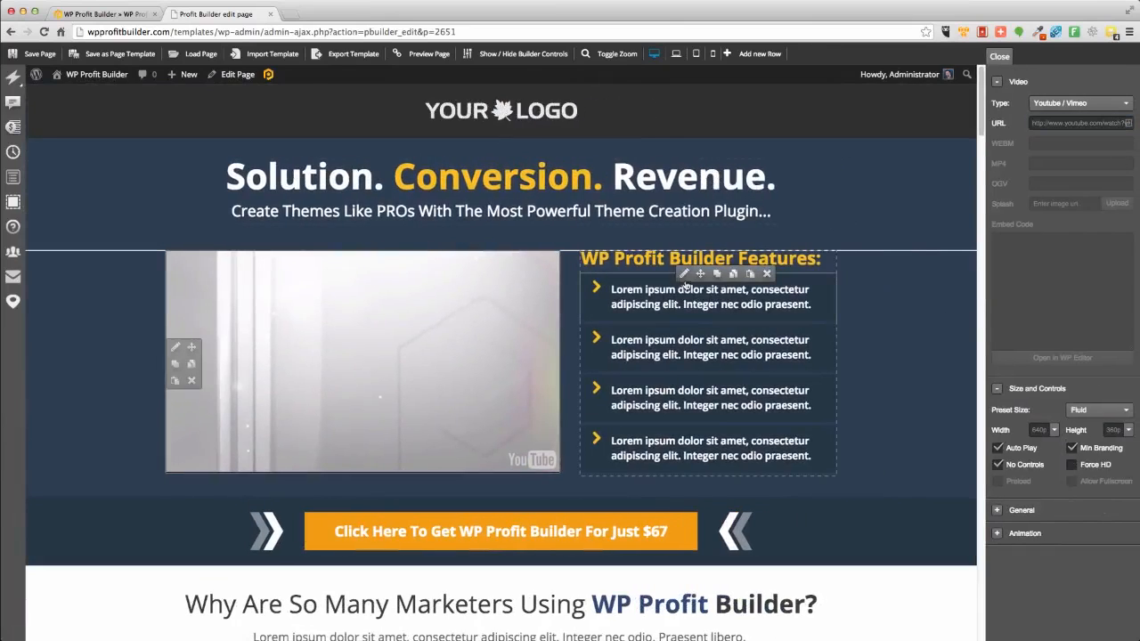
left_click(682, 273)
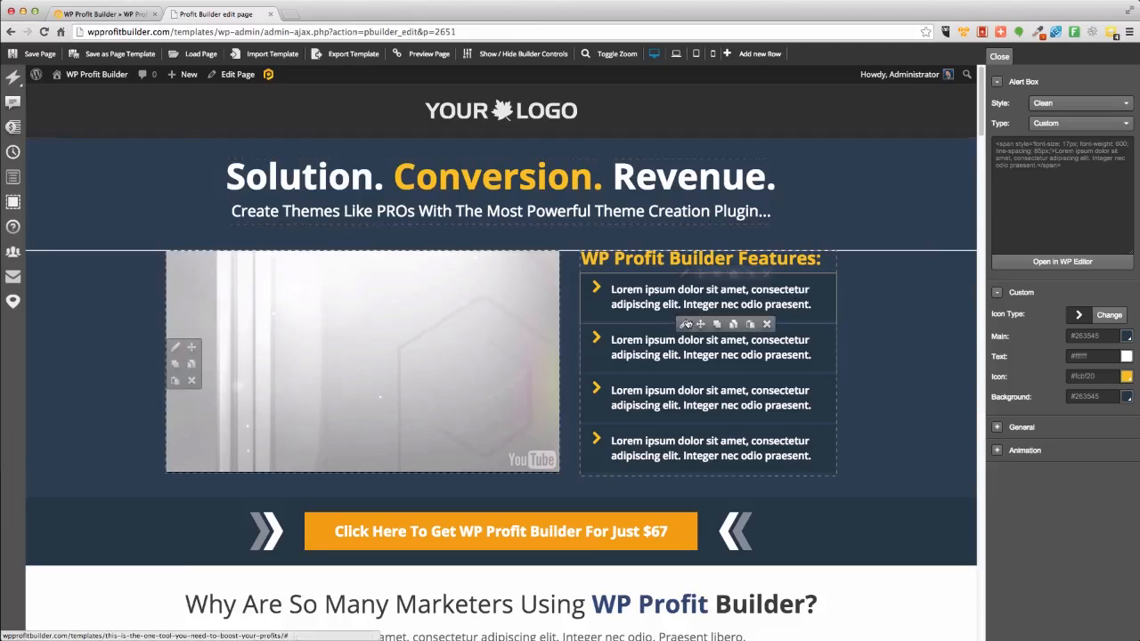
Move and duplicate a feature list item, then delete the extra copy.
left_click_drag(700, 273, 690, 349)
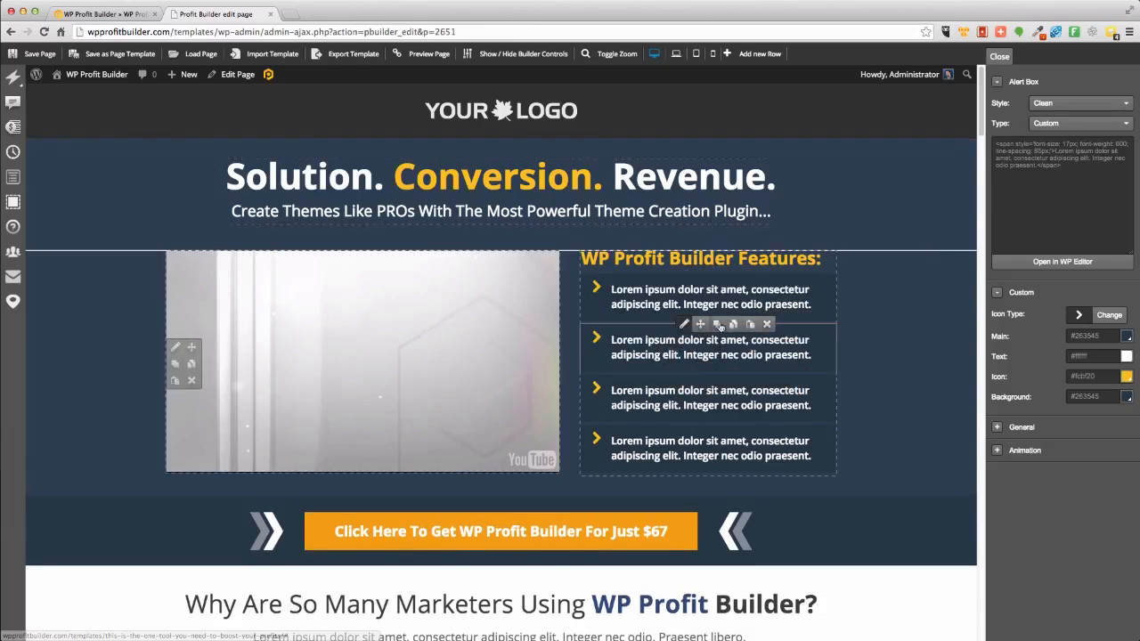
left_click(717, 325)
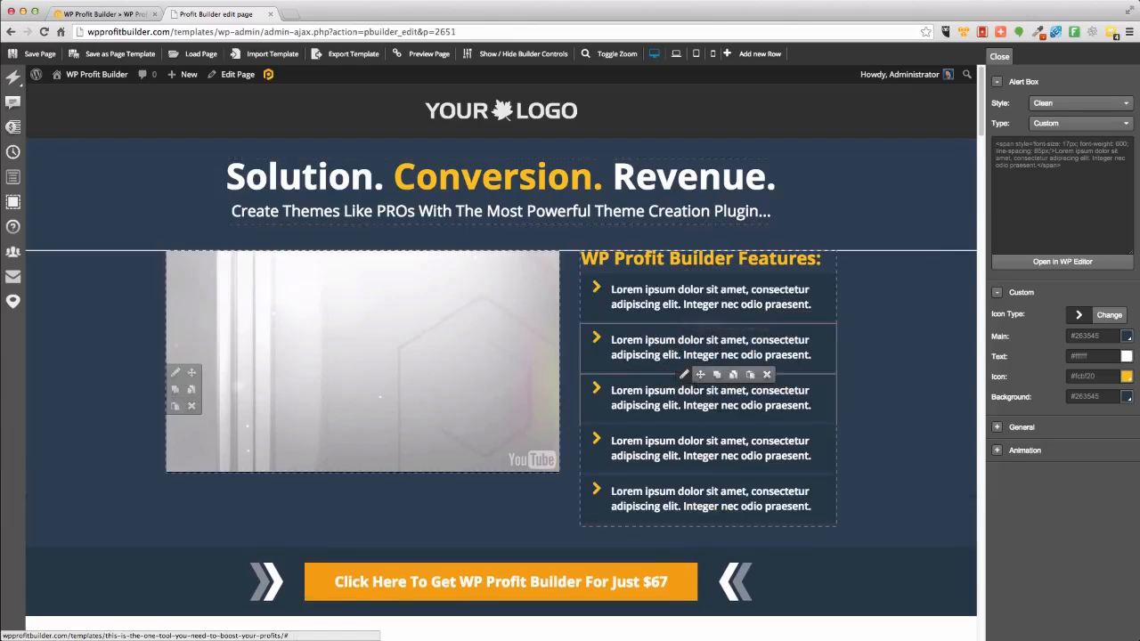
left_click(767, 376)
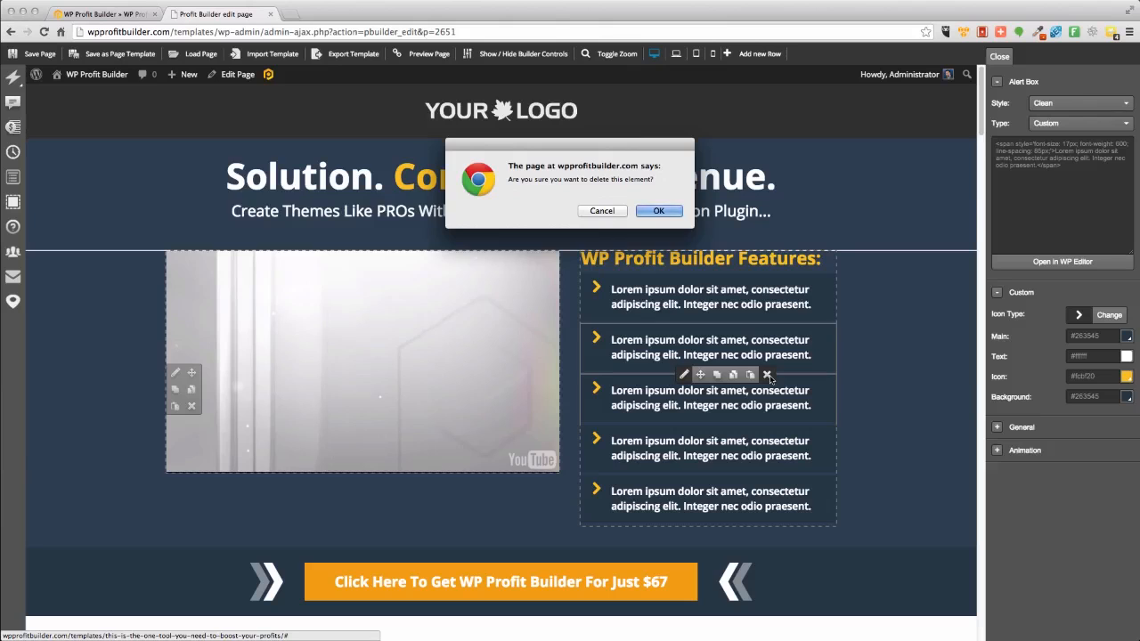
left_click(645, 214)
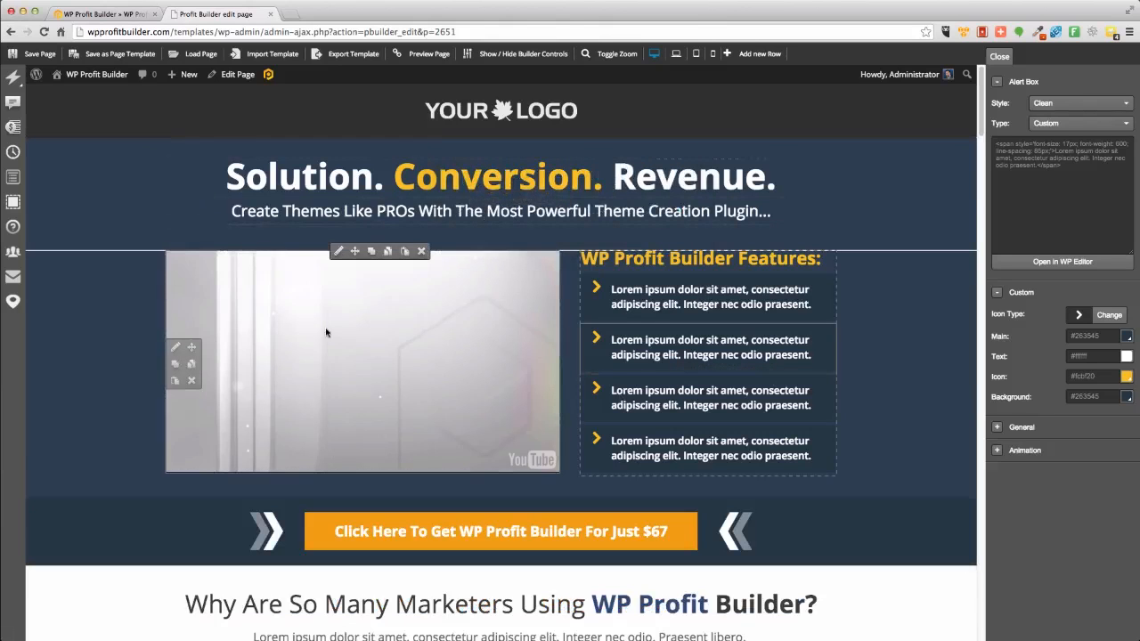
Open the first feature box's icon picker and browse the Awesome, Creative and Alternative icon sets.
scroll(270, 498, "down", 5)
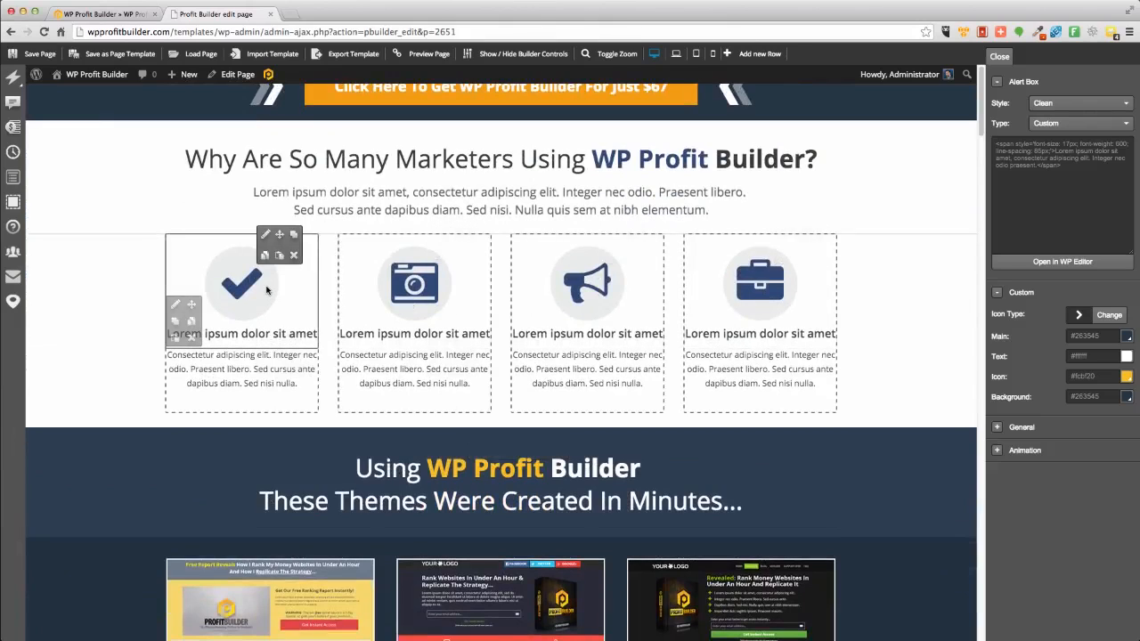
left_click(264, 234)
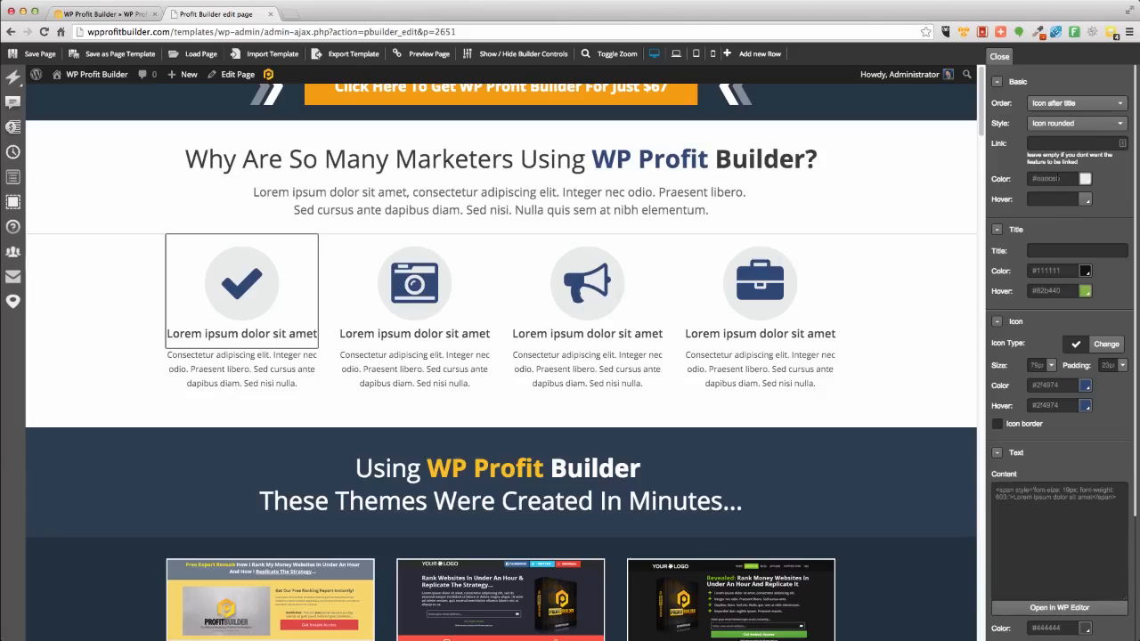
left_click(1104, 344)
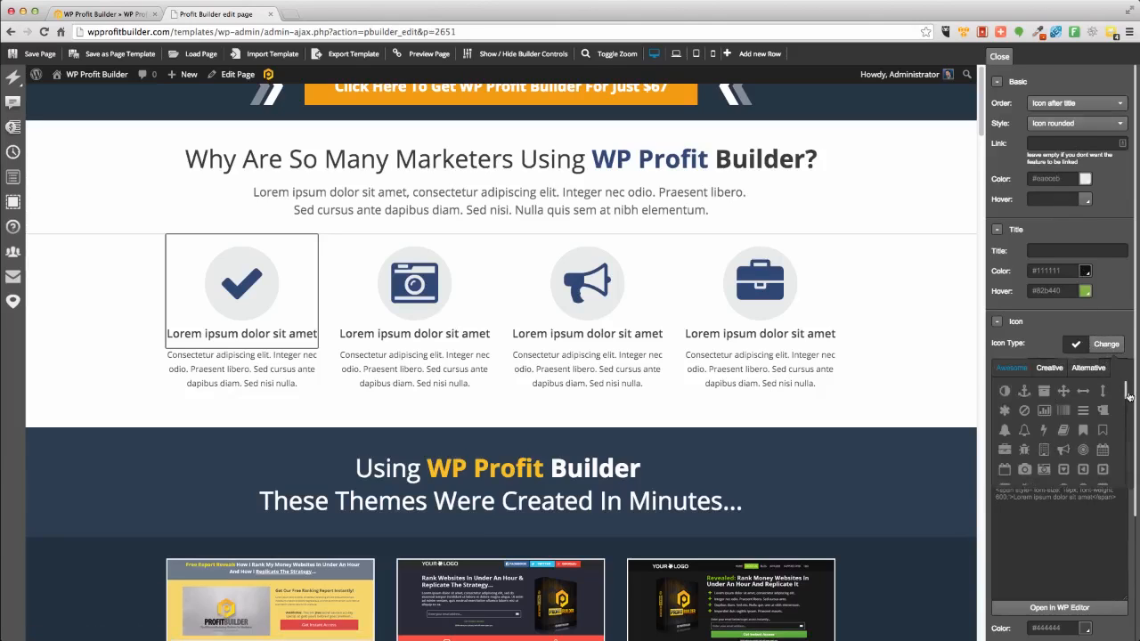
left_click(1050, 368)
left_click(1092, 370)
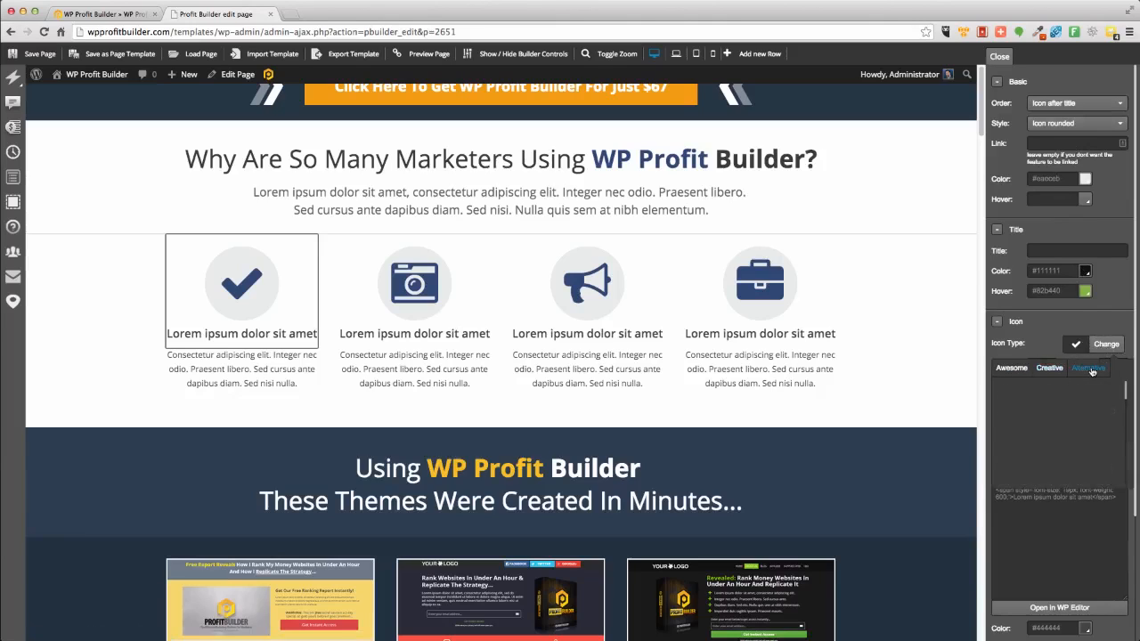
left_click(1041, 374)
left_click(1024, 374)
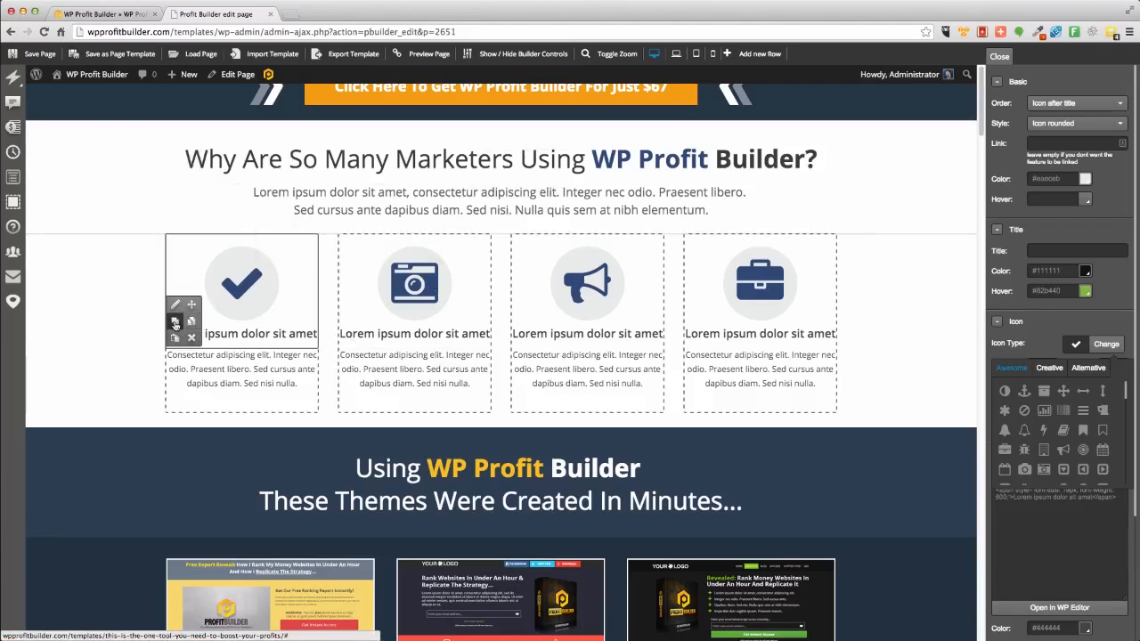
Duplicate the four-box feature row and set the new row's first icon to a bell.
left_click(174, 322)
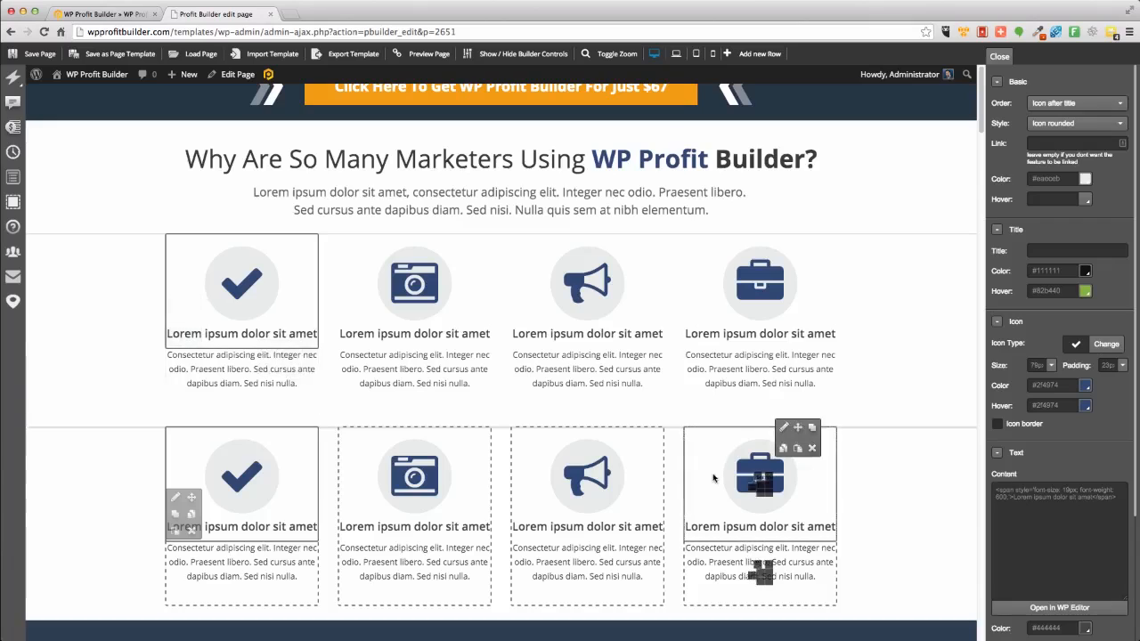
left_click(266, 428)
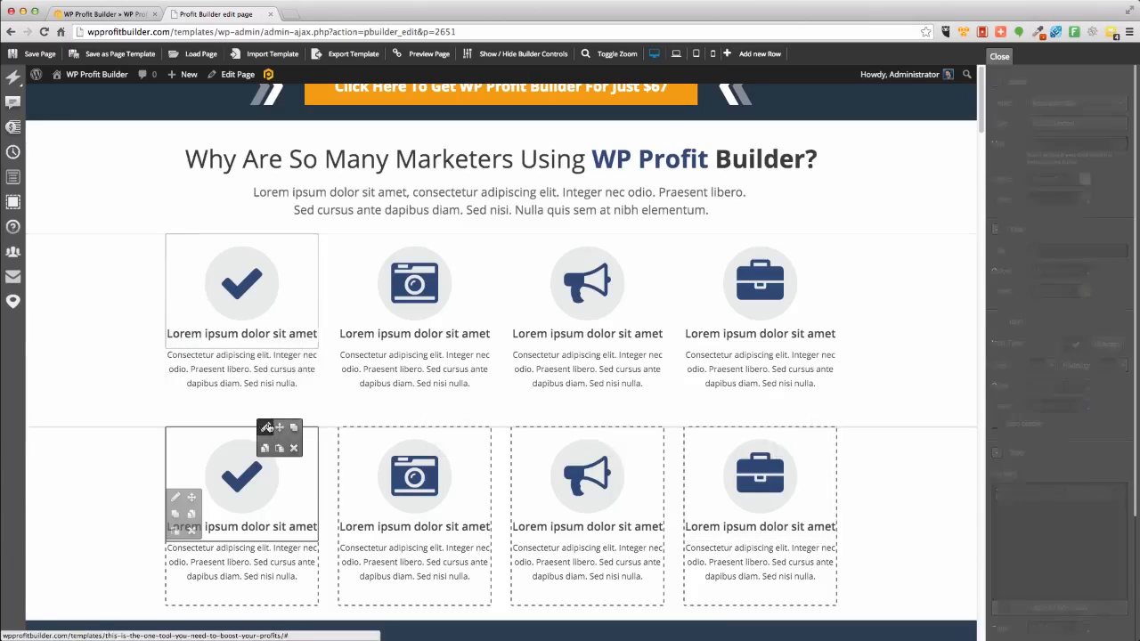
left_click(1106, 343)
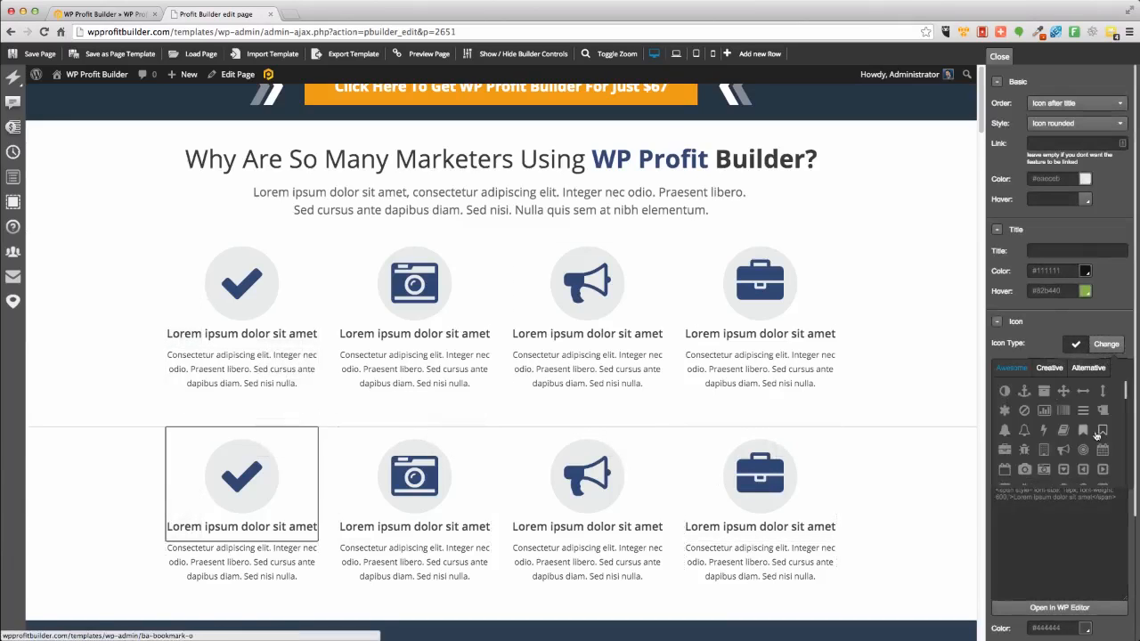
left_click(1024, 429)
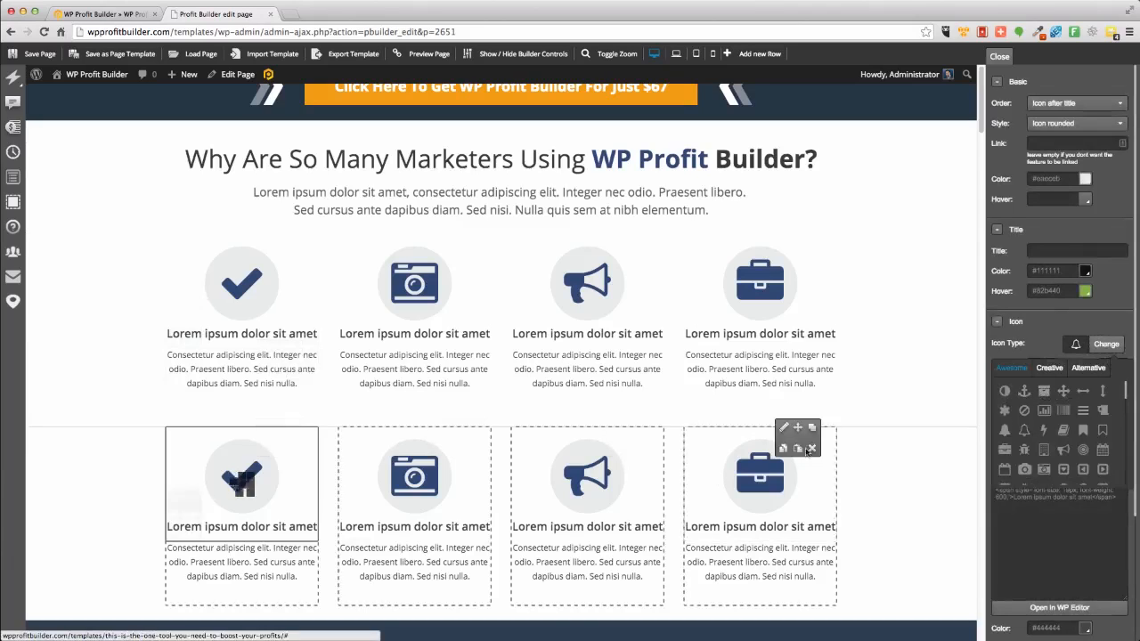
Change the second box's icon in the new row to a bar chart.
left_click(438, 428)
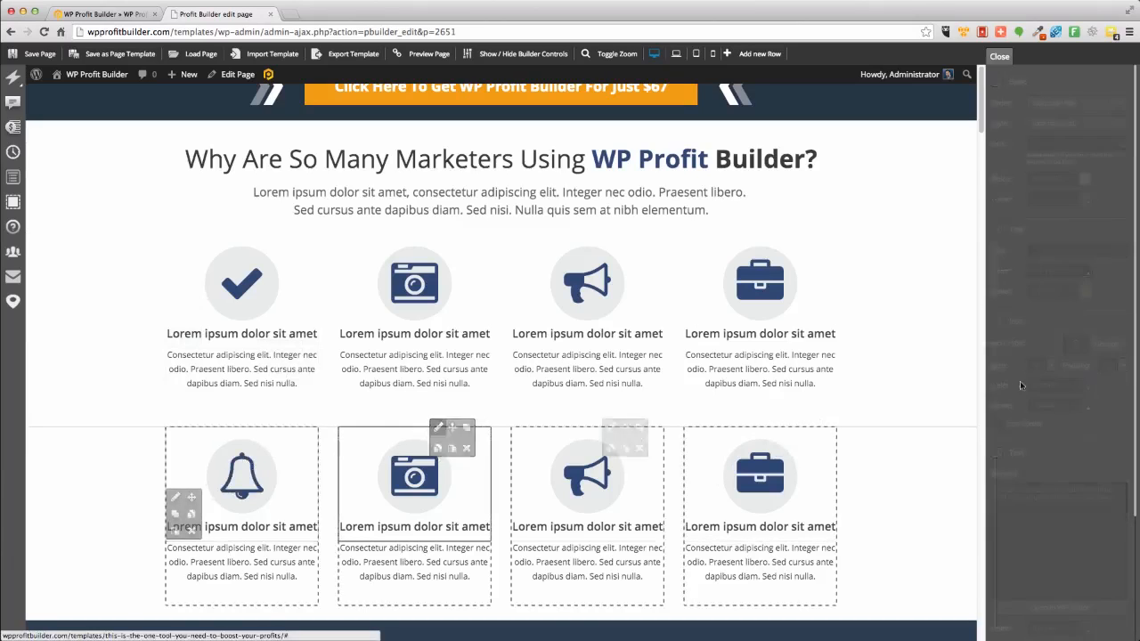
left_click(1104, 344)
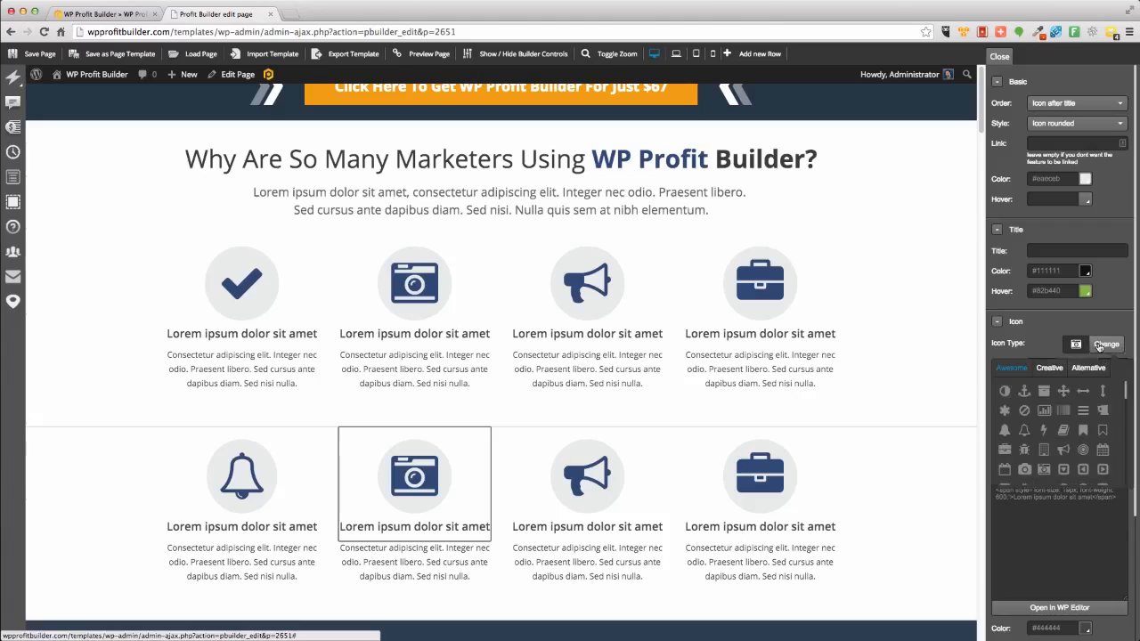
left_click(1063, 411)
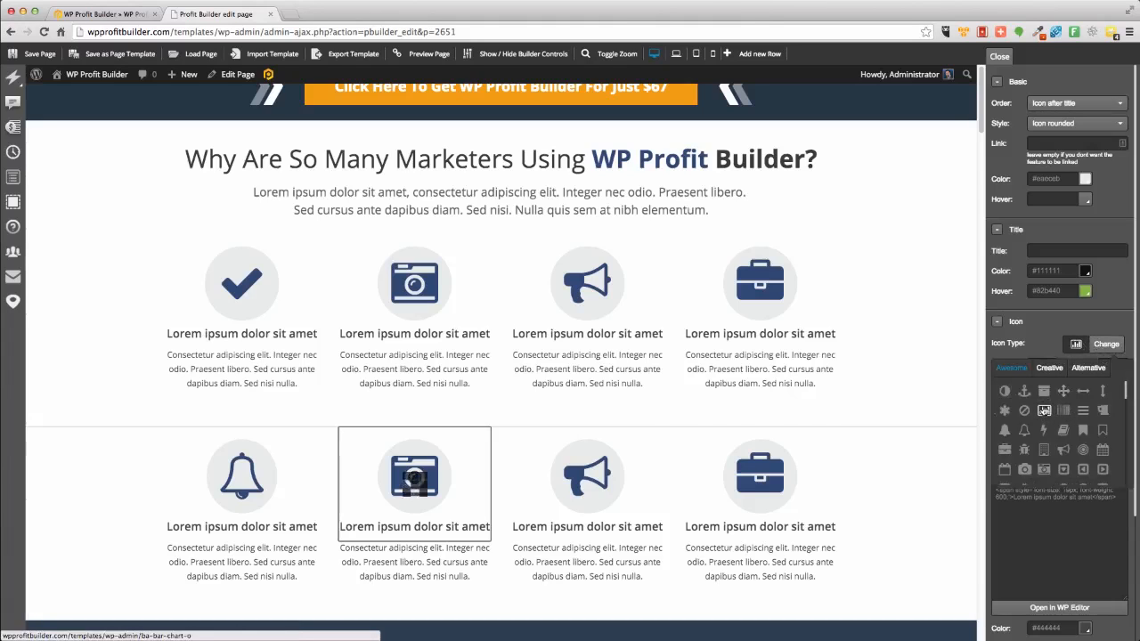
Change the third box's icon in the new row to a desktop monitor.
left_click(611, 427)
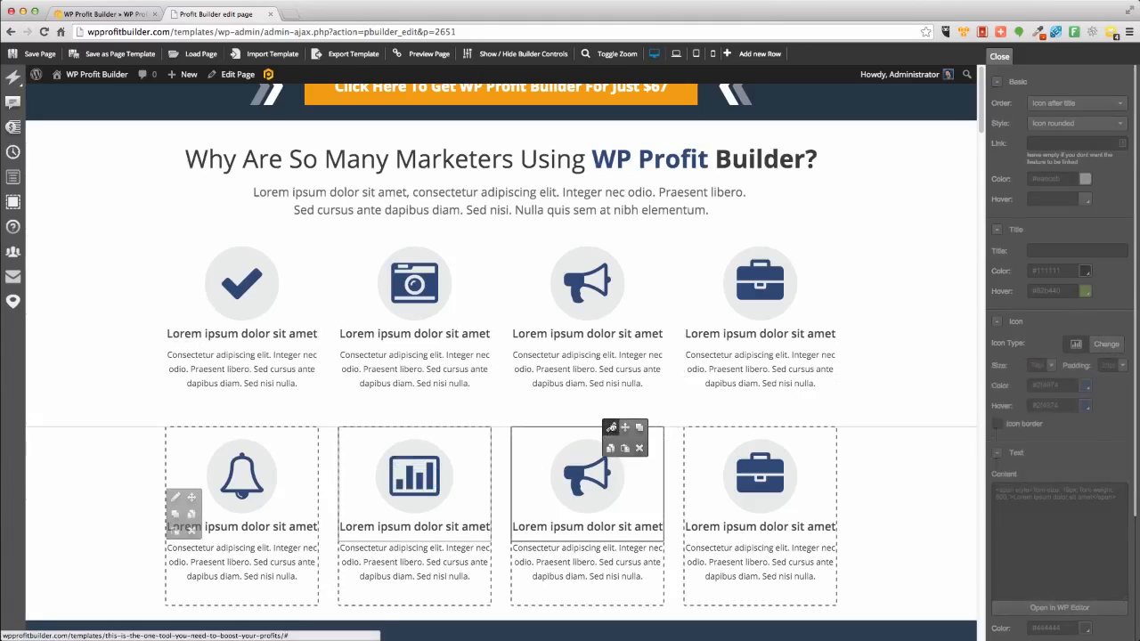
left_click(1097, 344)
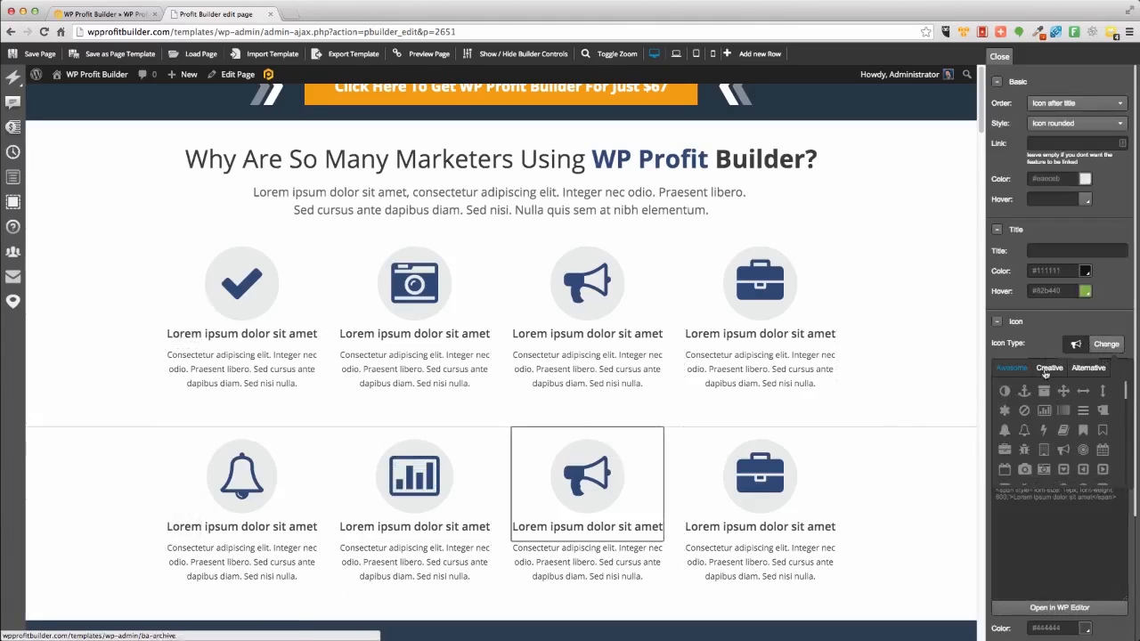
scroll(1081, 436, "down", 3)
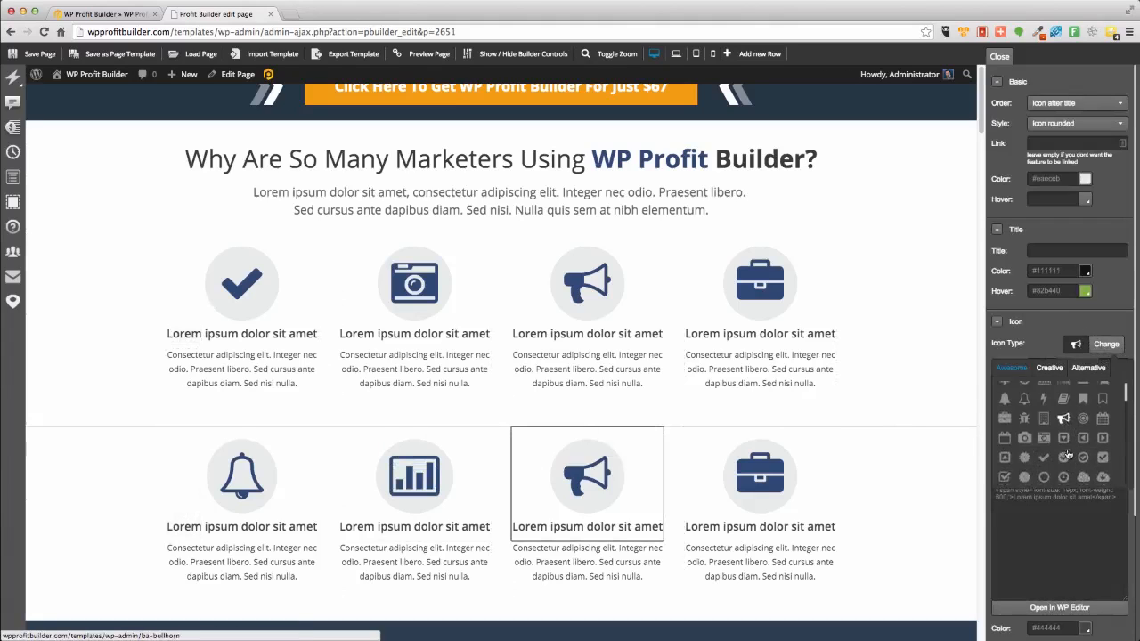
scroll(1068, 449, "down", 3)
left_click(1083, 439)
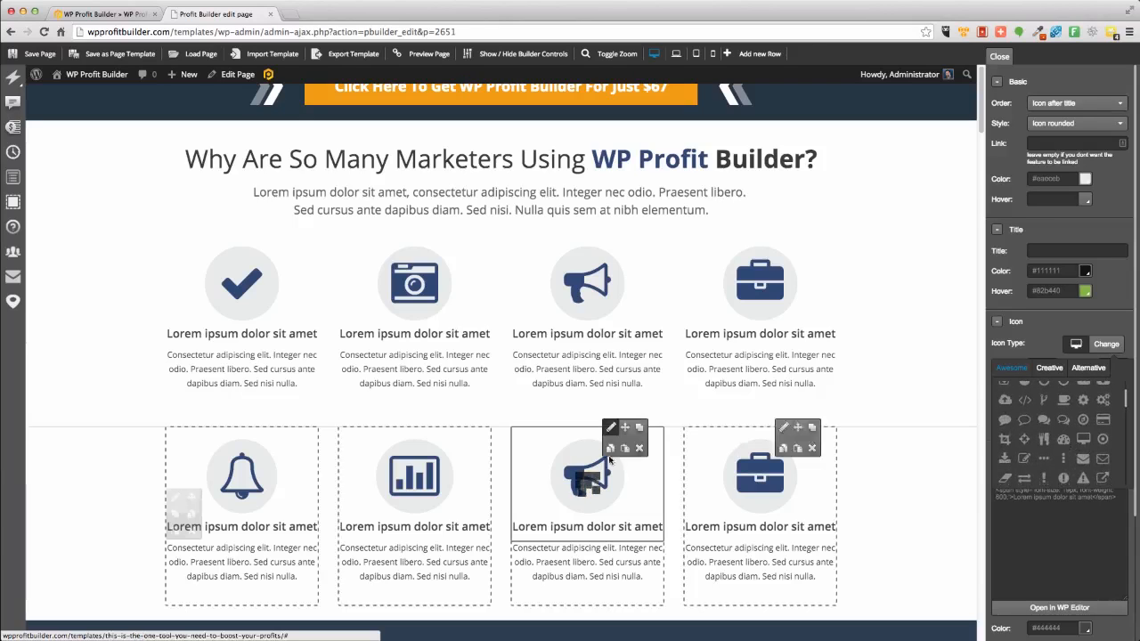
Change the fourth box's icon in the new row to a pencil-on-square edit icon.
left_click(783, 428)
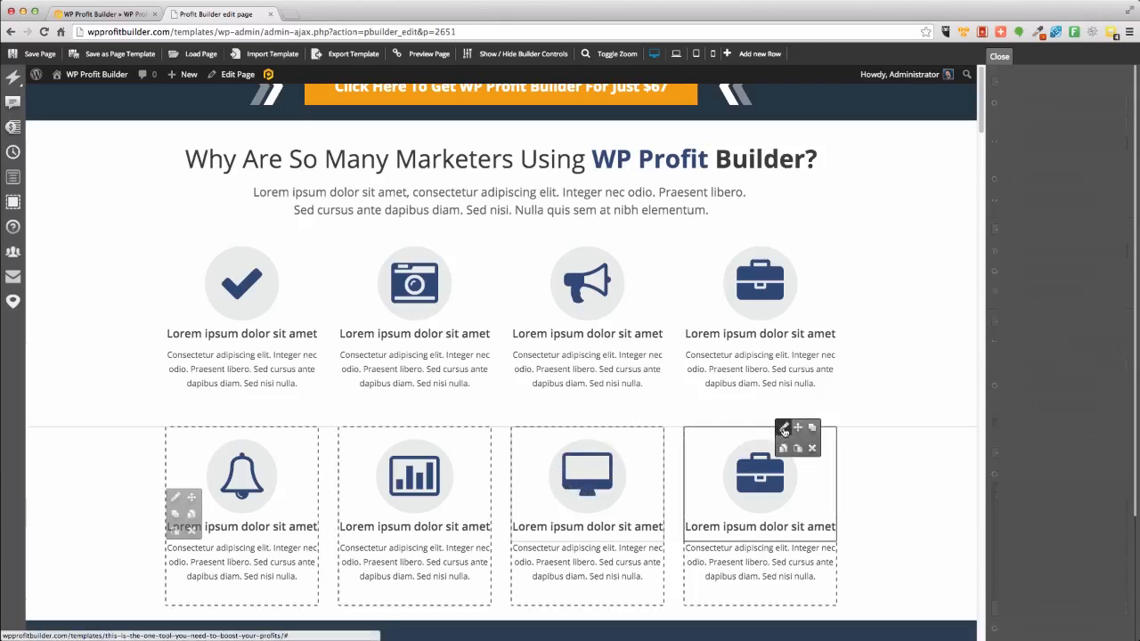
left_click(1106, 344)
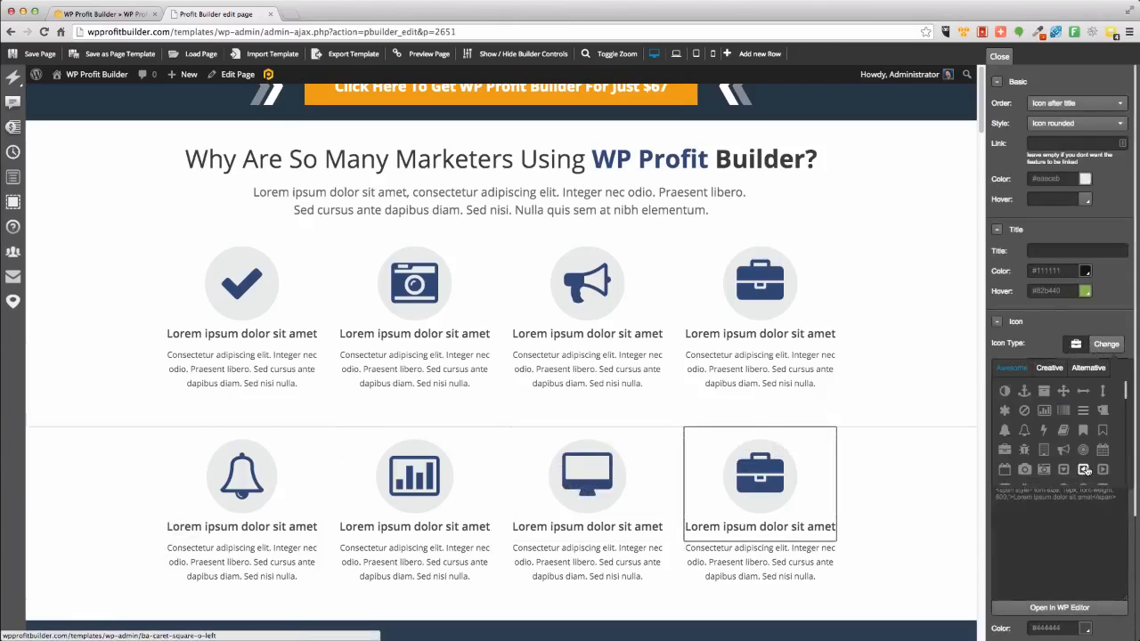
left_click(1044, 429)
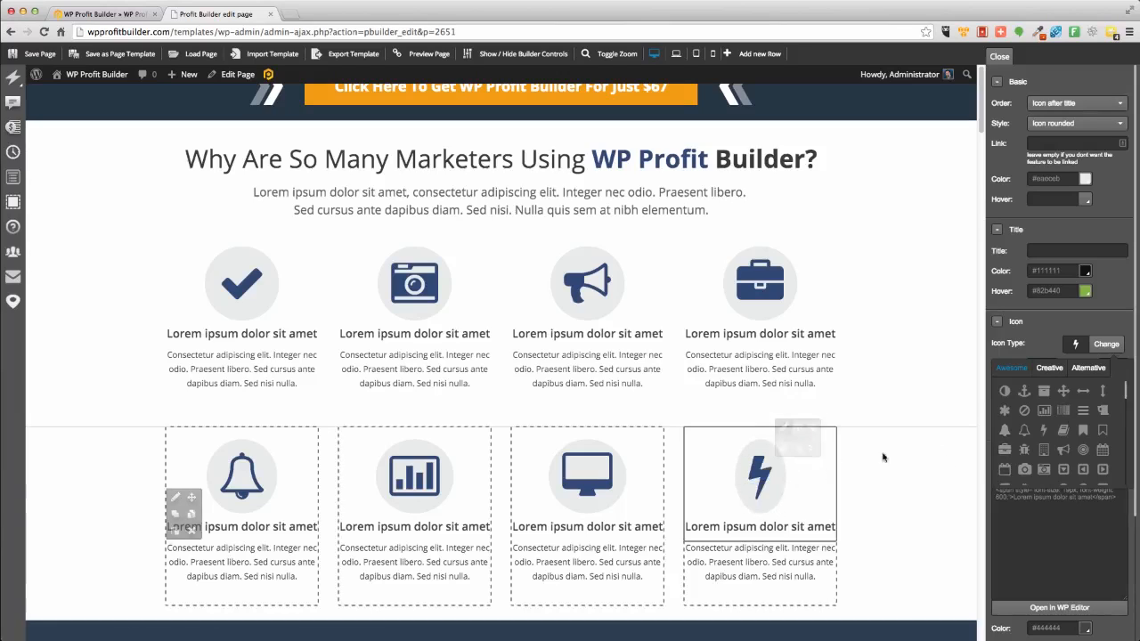
scroll(1076, 453, "down", 3)
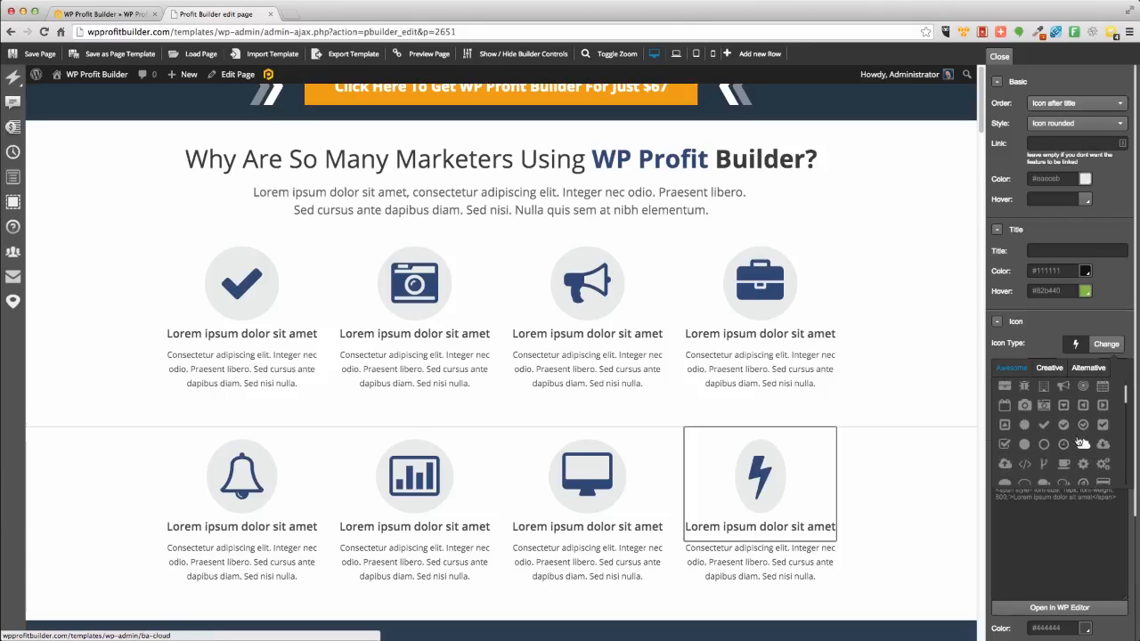
left_click(1064, 444)
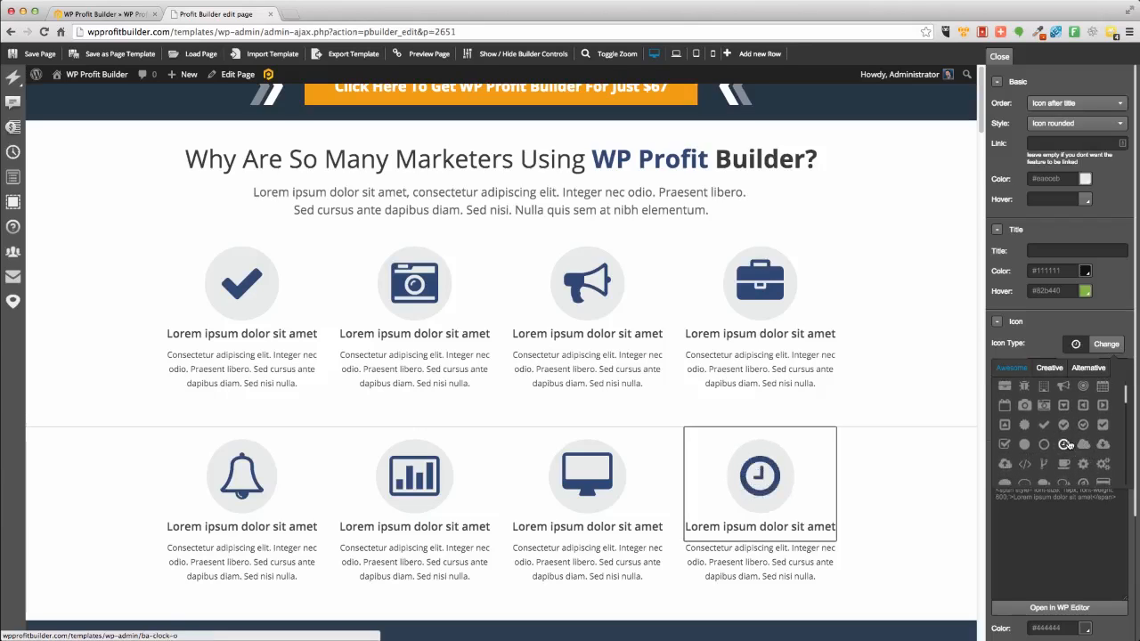
scroll(1064, 458, "down", 3)
left_click(1004, 383)
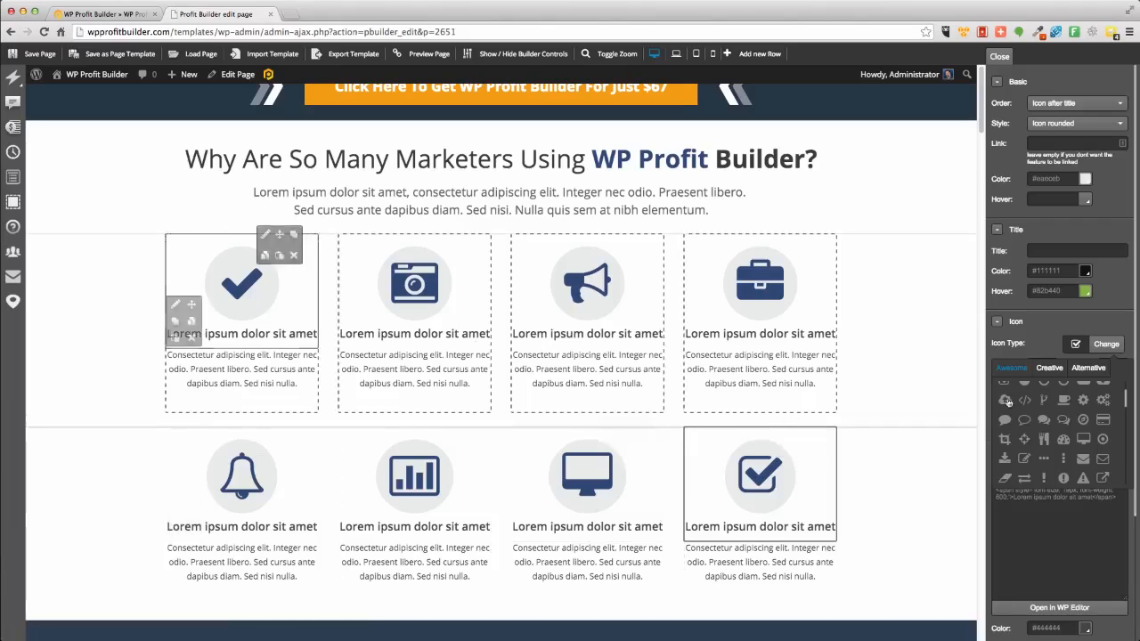
left_click(1024, 459)
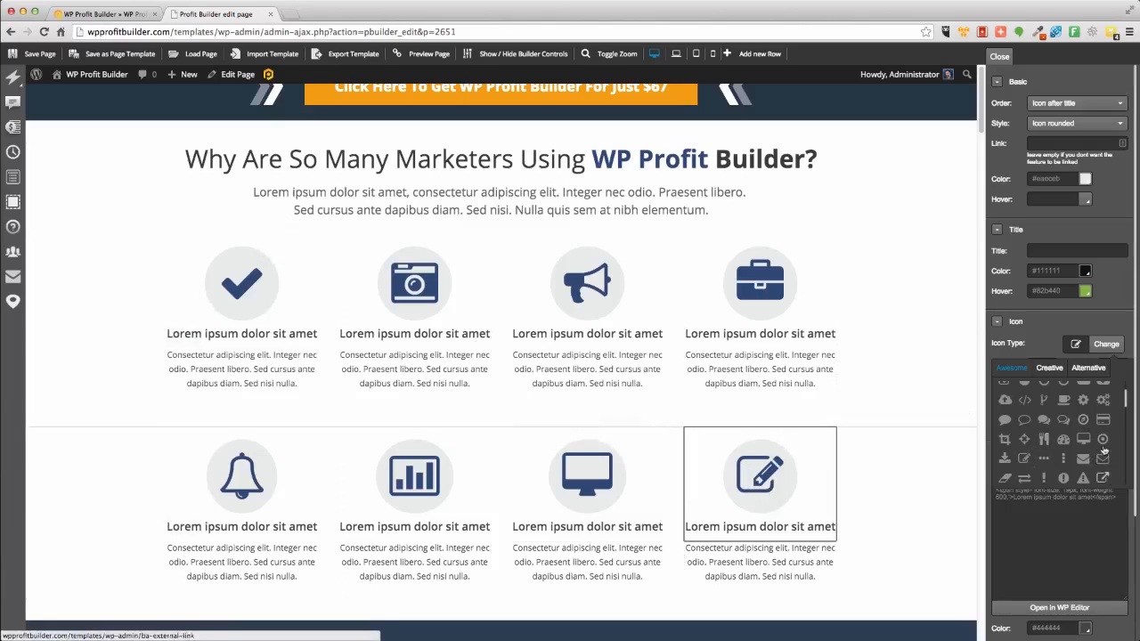
Collapse the icon settings and set the fourth box's animation type to Flip in Y.
scroll(1095, 480, "down", 3)
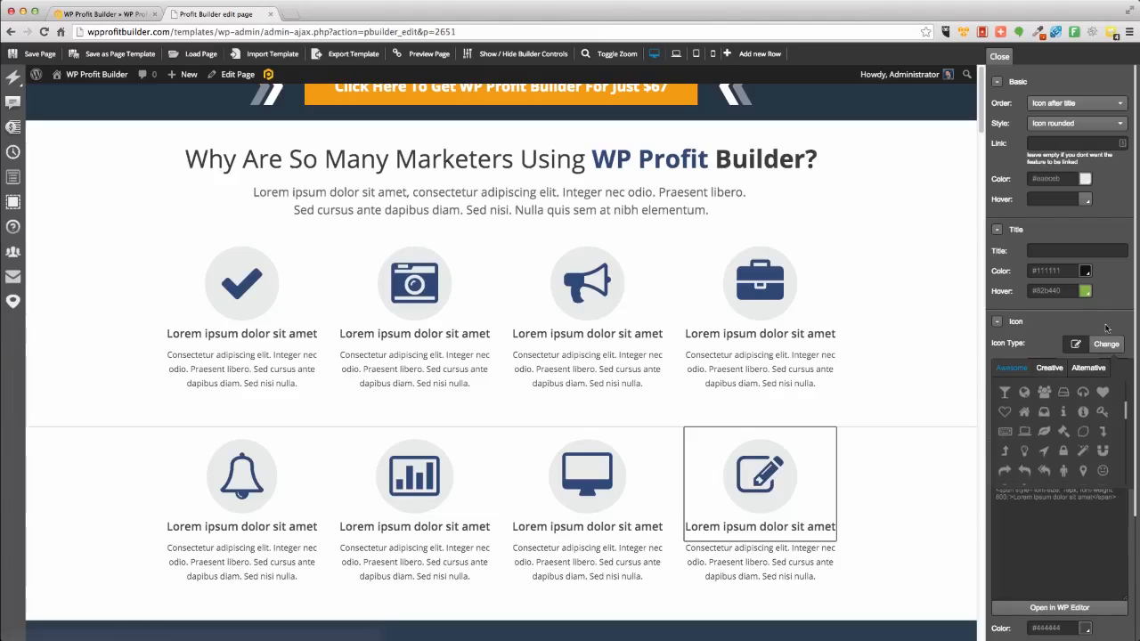
left_click(1009, 322)
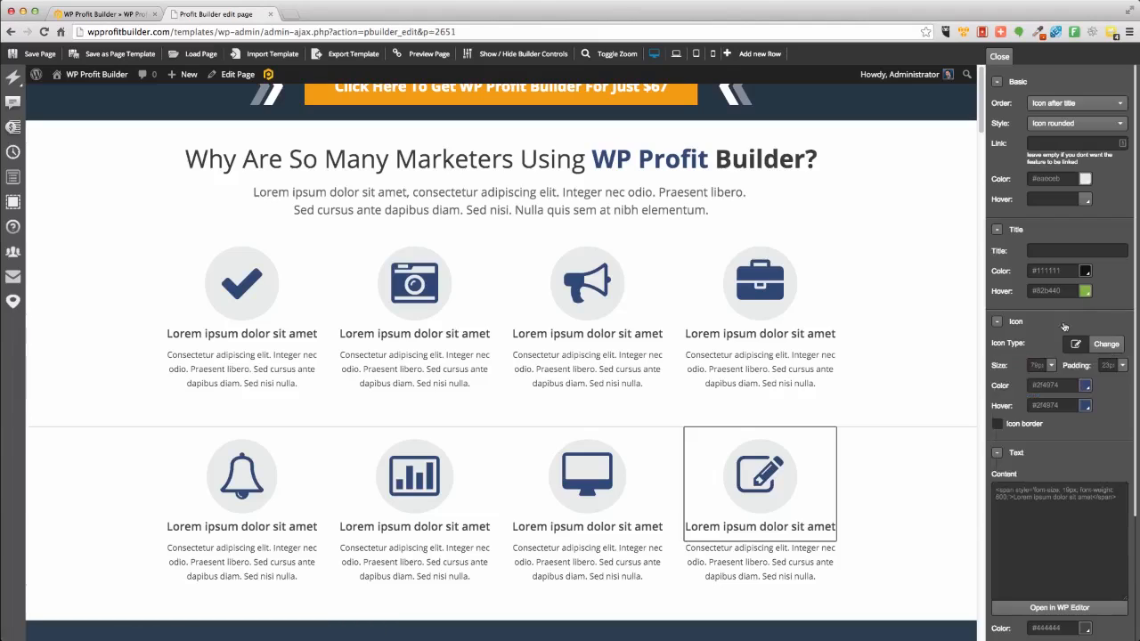
left_click(997, 322)
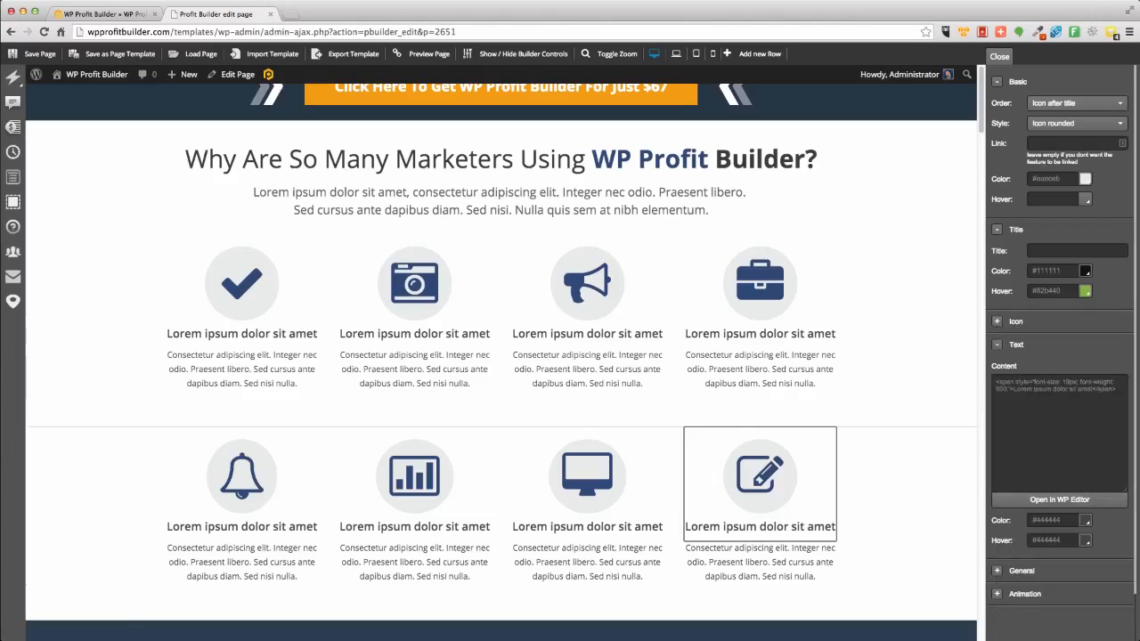
left_click(997, 593)
scroll(1090, 583, "down", 3)
left_click(1069, 496)
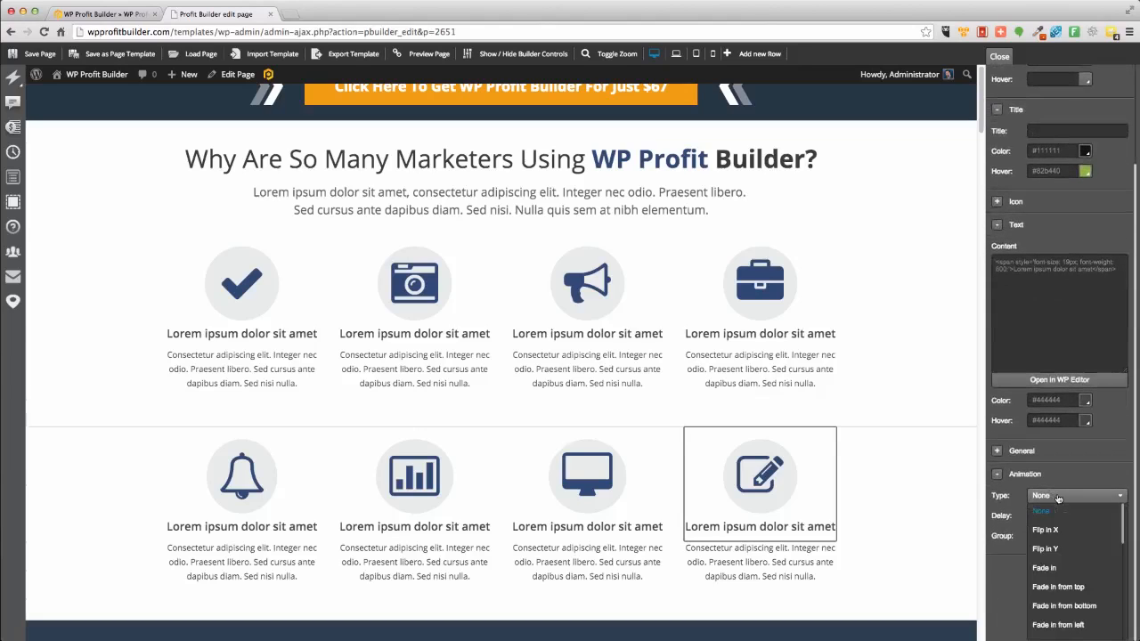
left_click(1051, 568)
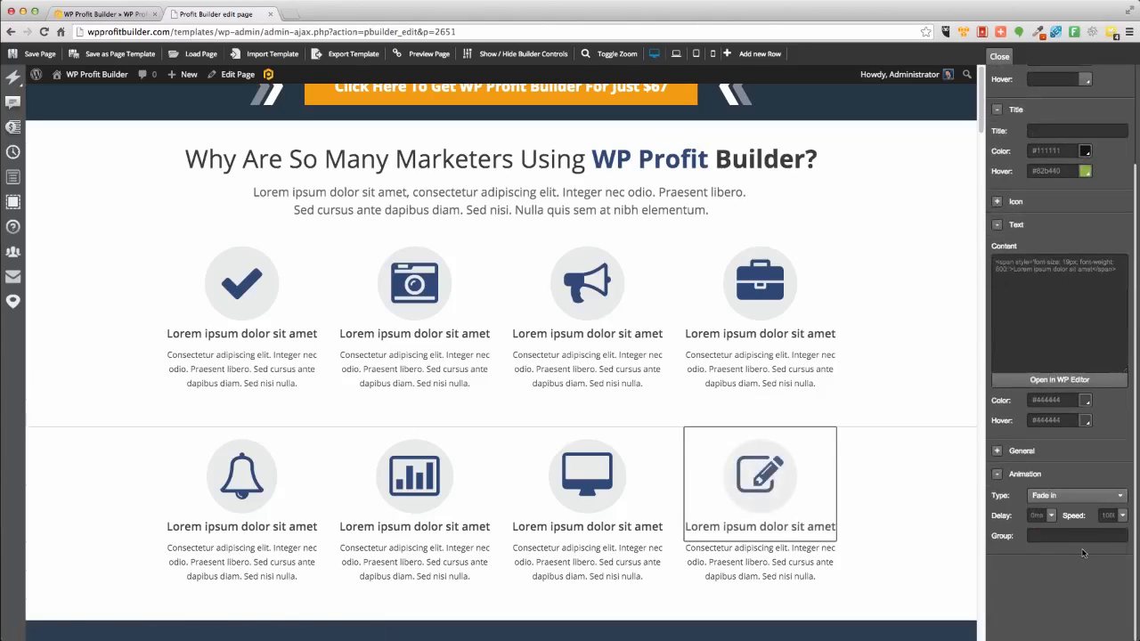
left_click(1073, 495)
scroll(1077, 570, "down", 5)
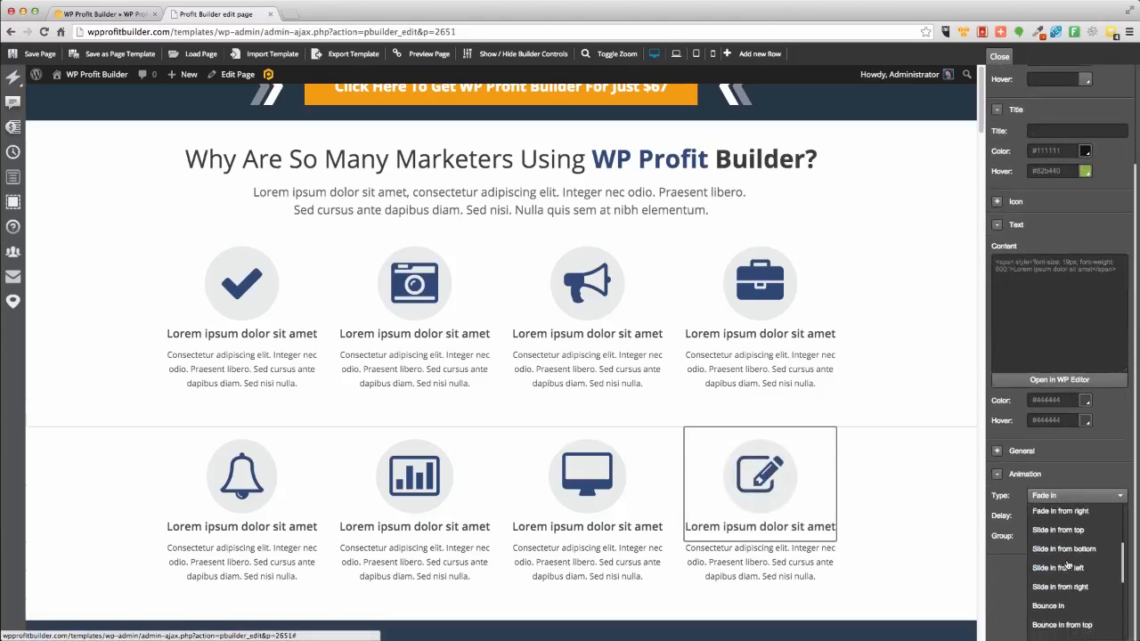
left_click(1080, 575)
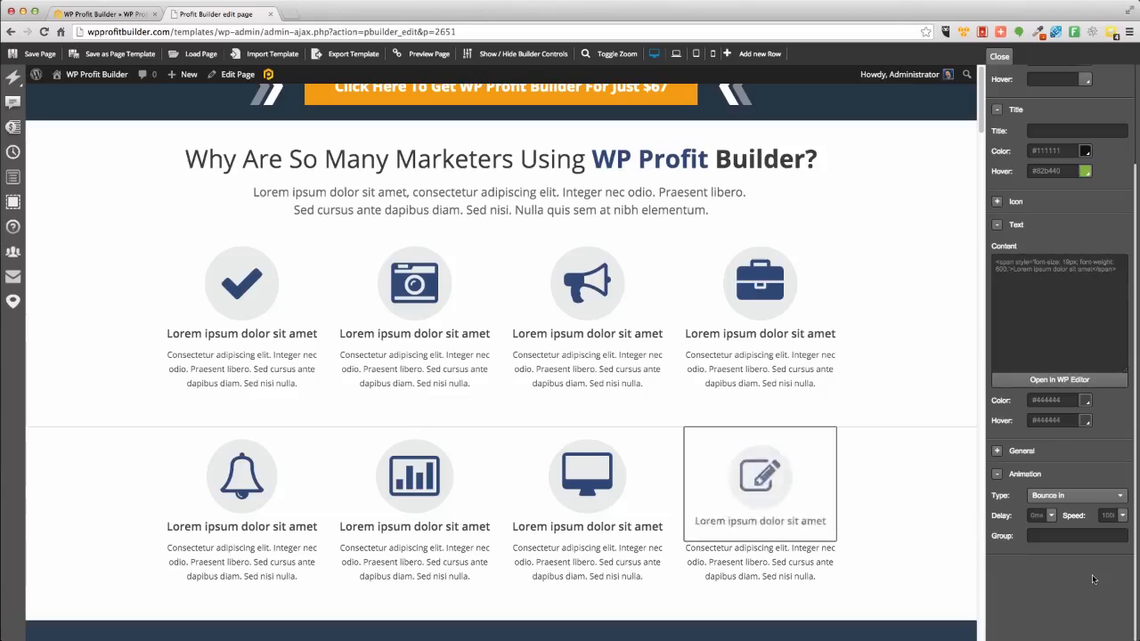
left_click(1071, 495)
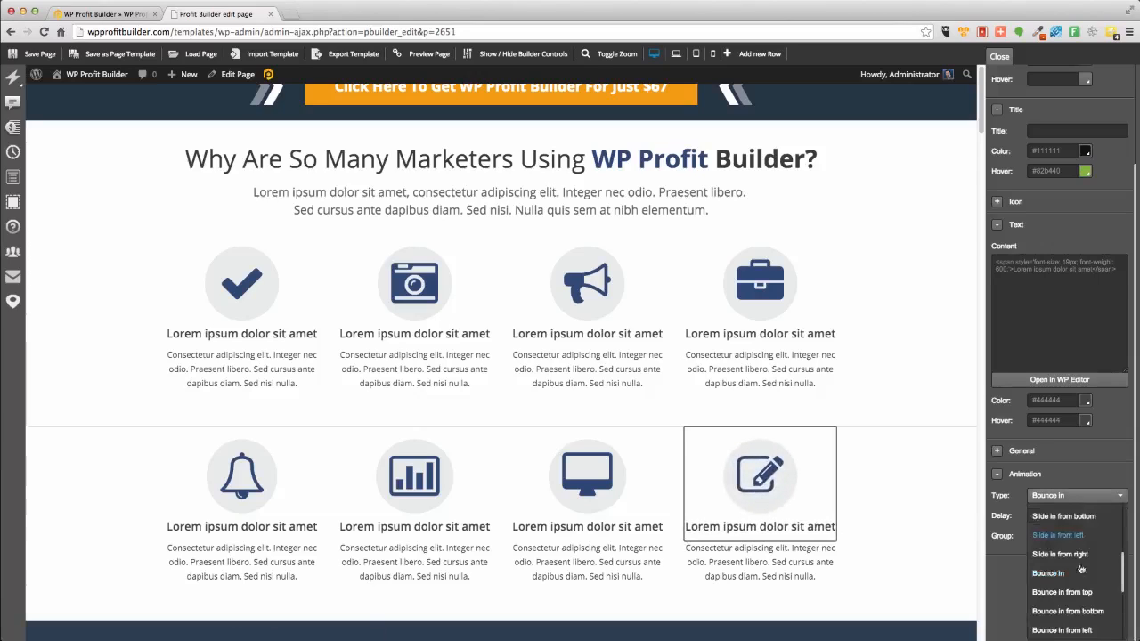
scroll(1077, 583, "down", 5)
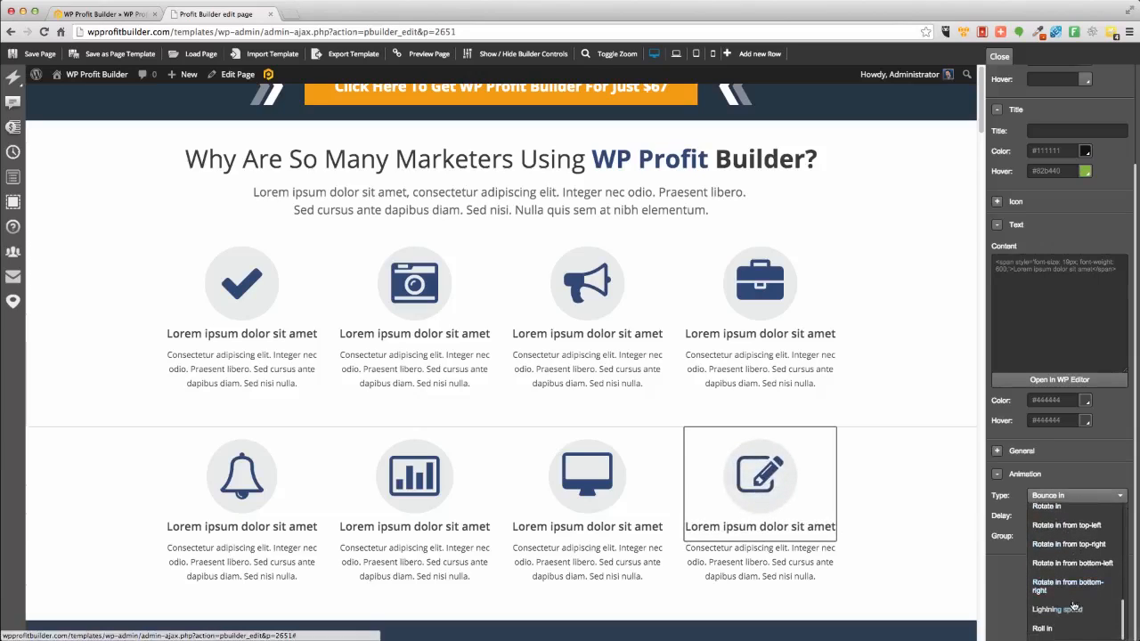
left_click(1067, 610)
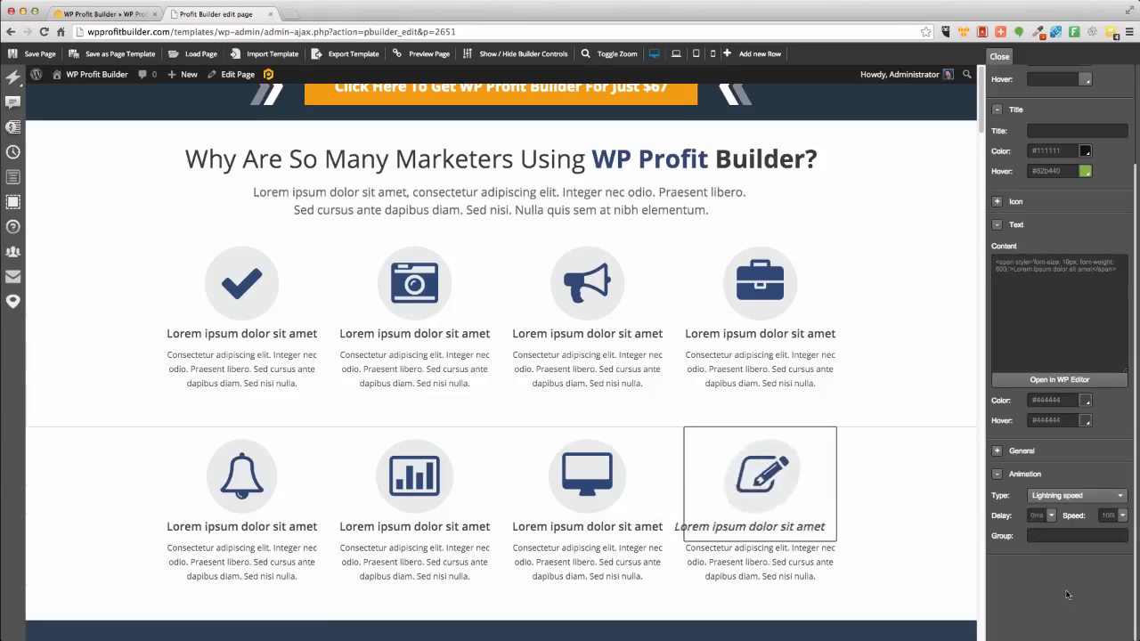
left_click(1064, 496)
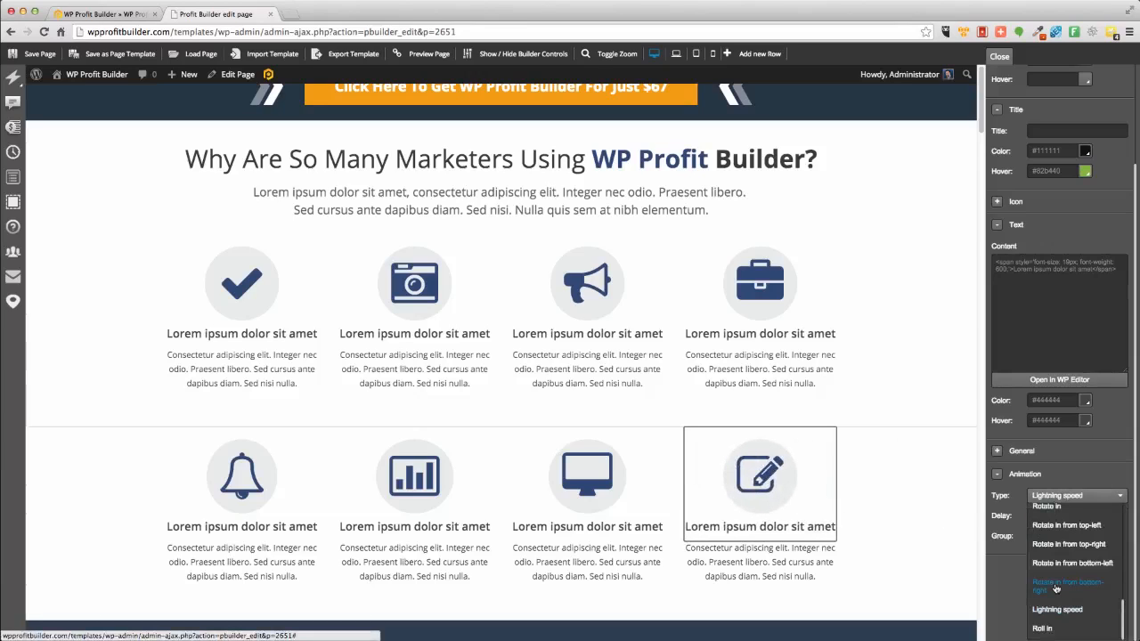
scroll(1053, 584, "up", 5)
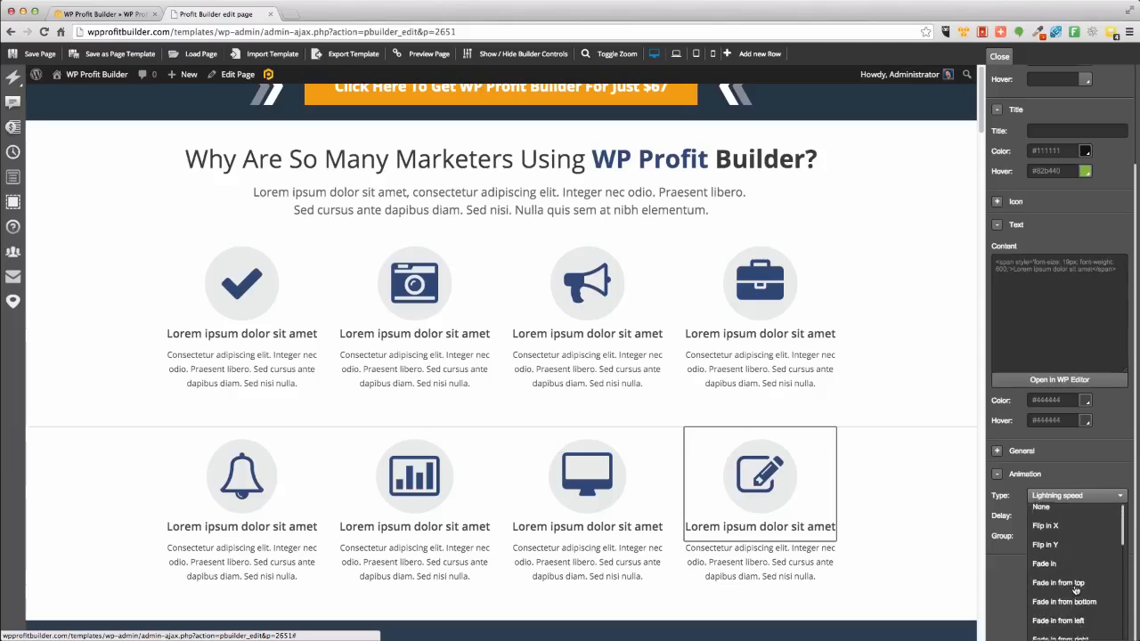
left_click(1048, 548)
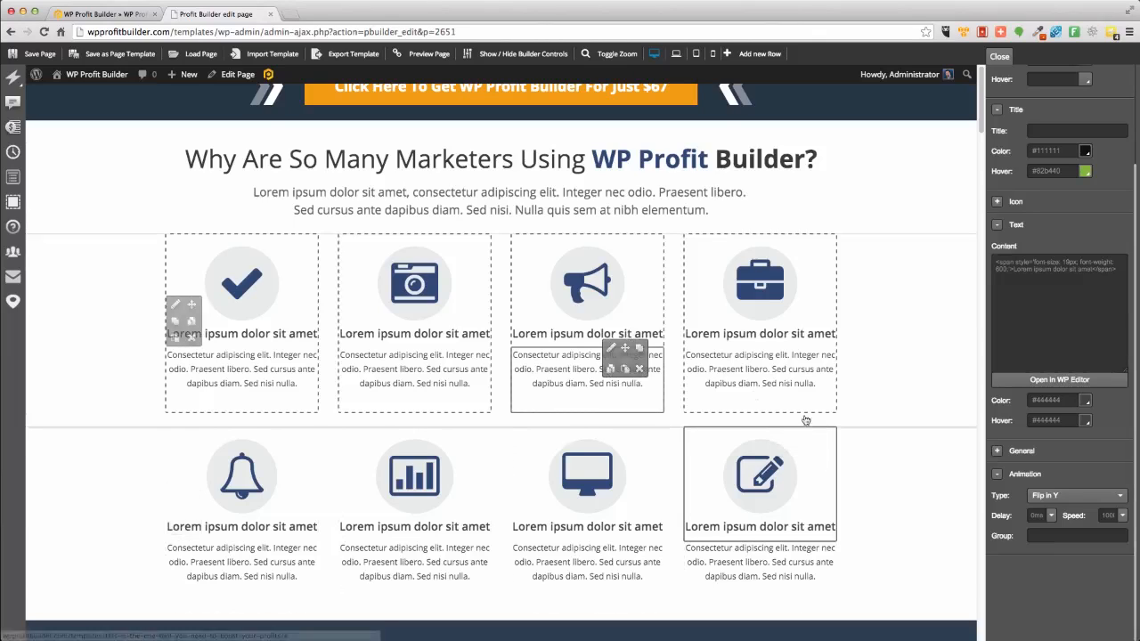
Turn the Get Started button's credit card display off and back on.
scroll(631, 356, "up", 4)
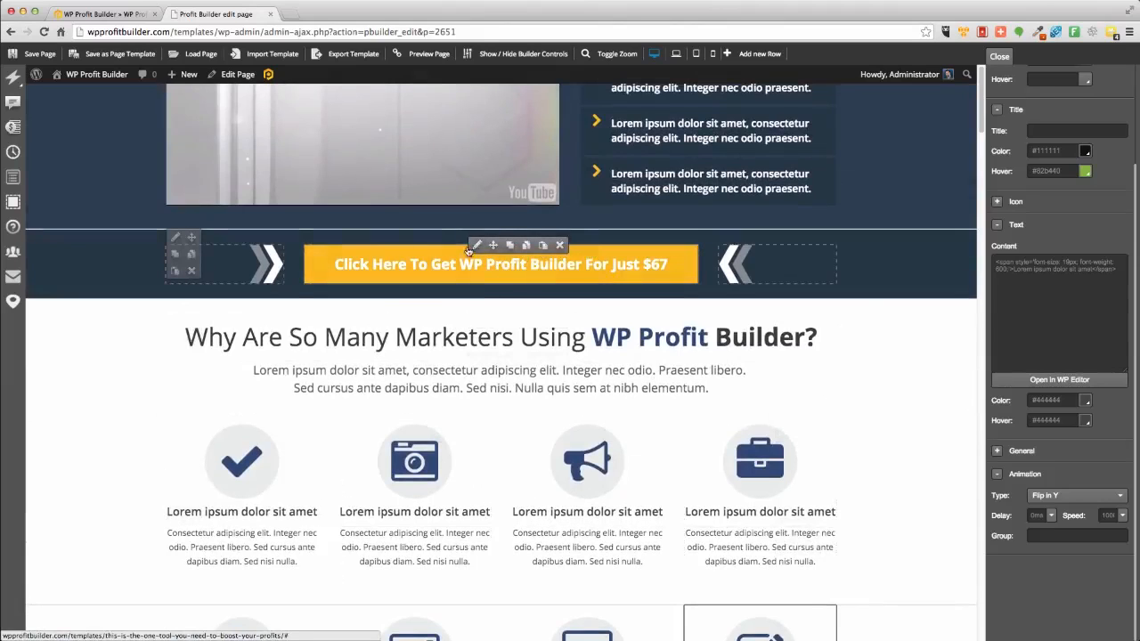
scroll(853, 494, "down", 10)
scroll(850, 496, "up", 8)
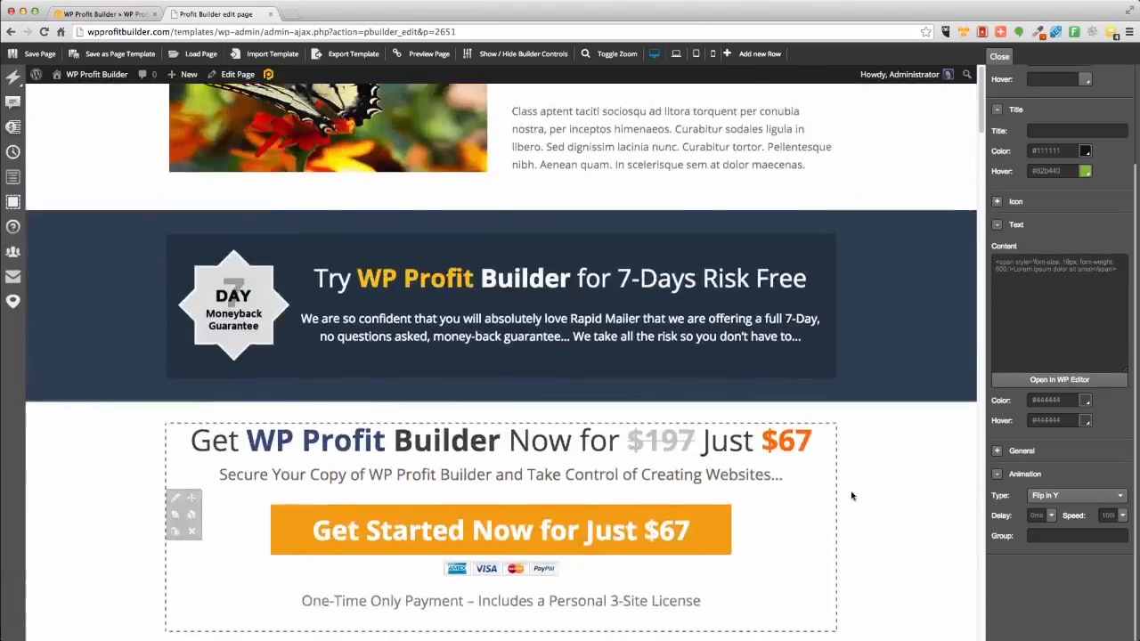
scroll(850, 496, "down", 1)
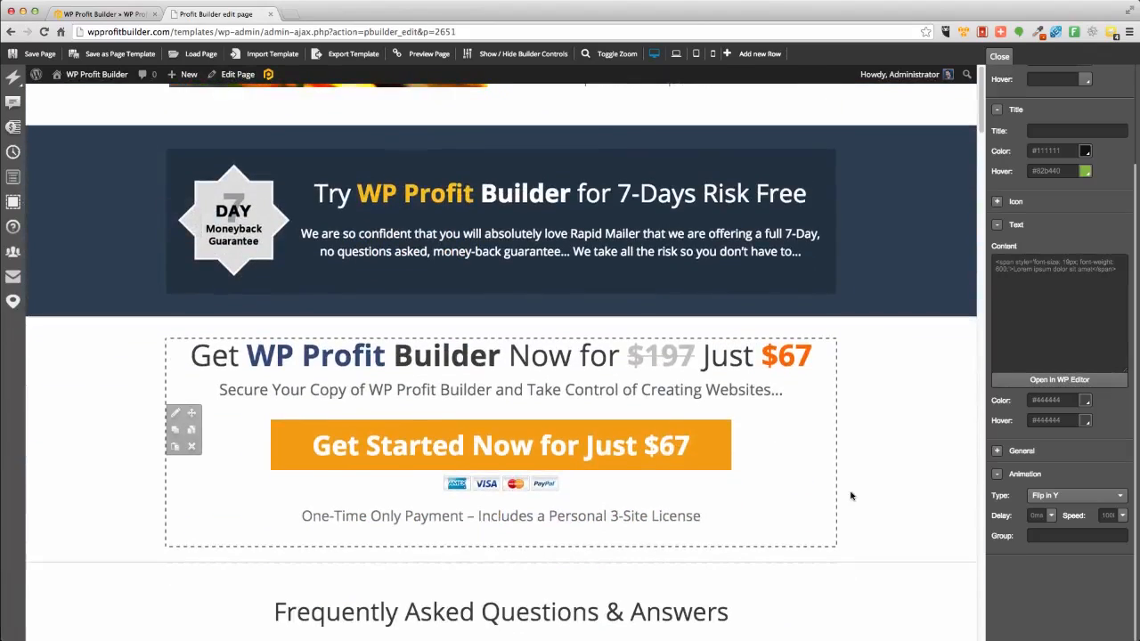
left_click(477, 422)
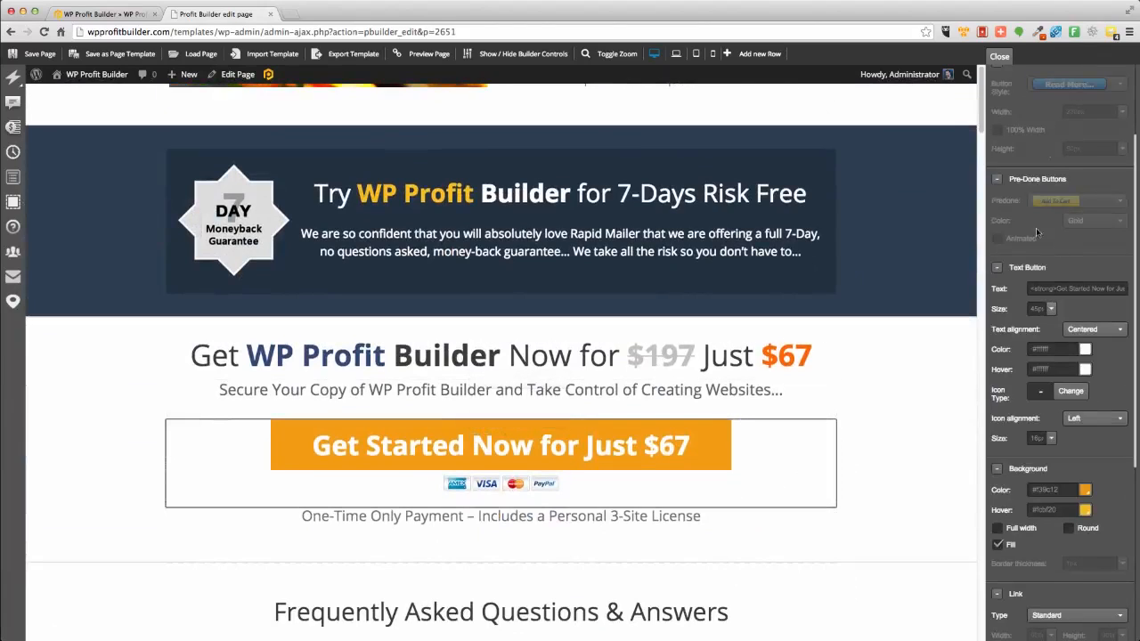
scroll(1111, 507, "down", 4)
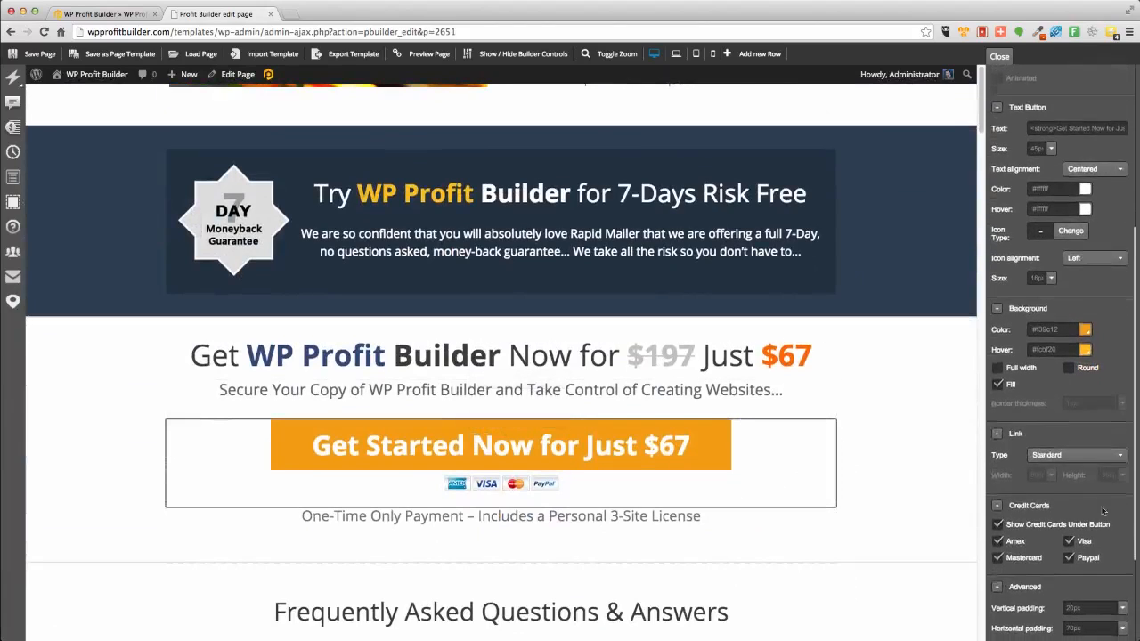
left_click(998, 522)
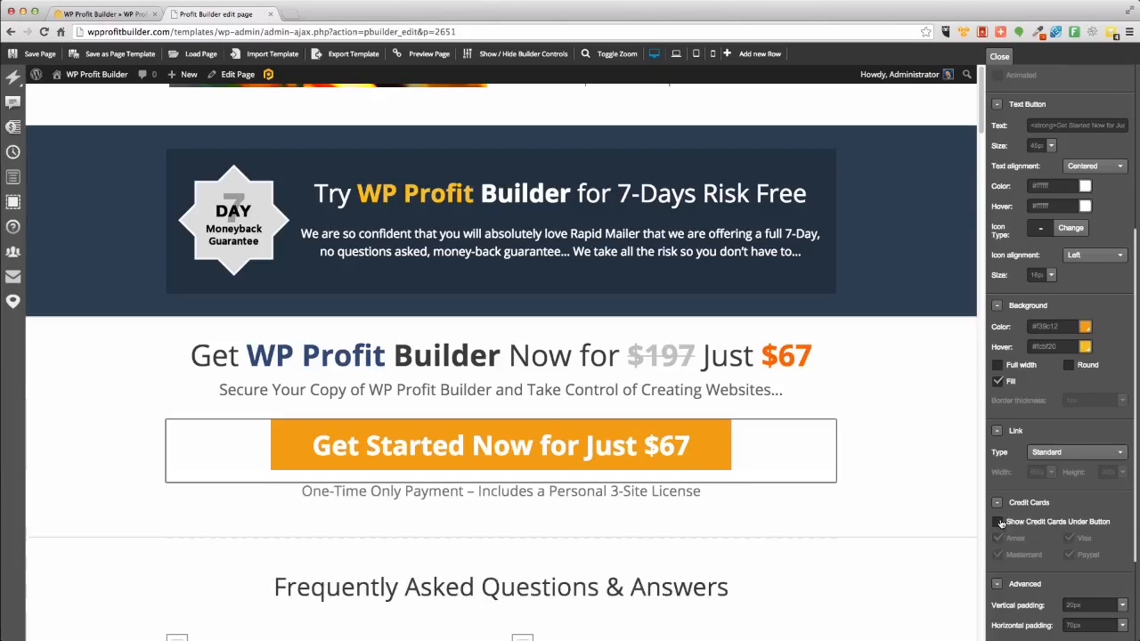
left_click(998, 522)
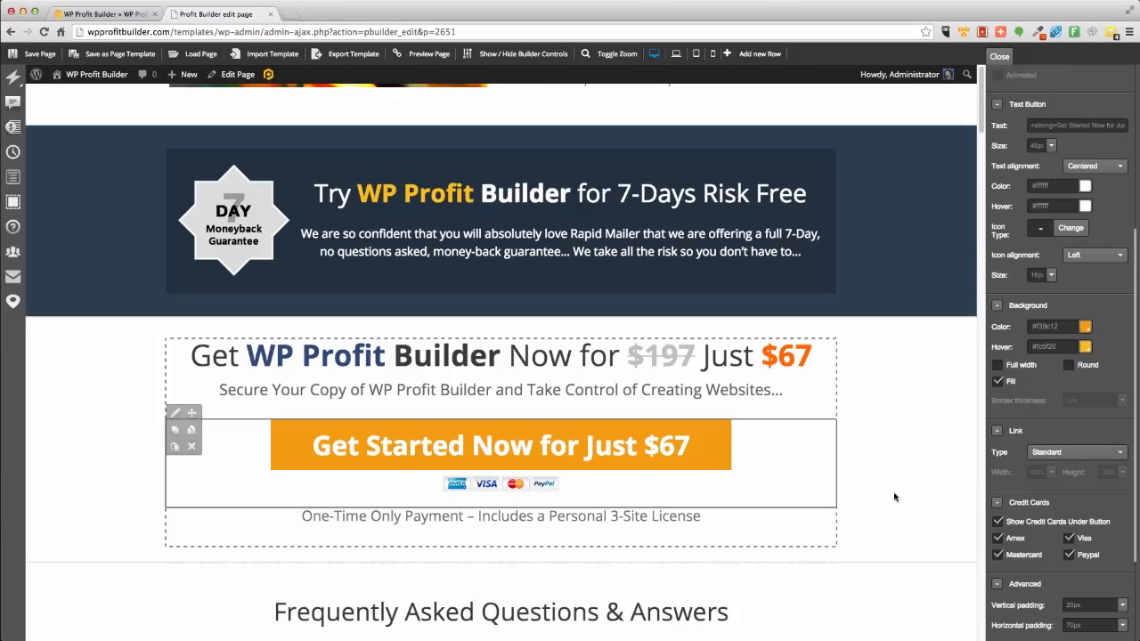
Replace the image beside the lower feature text block with the kindle4 image from the media library.
scroll(893, 497, "up", 15)
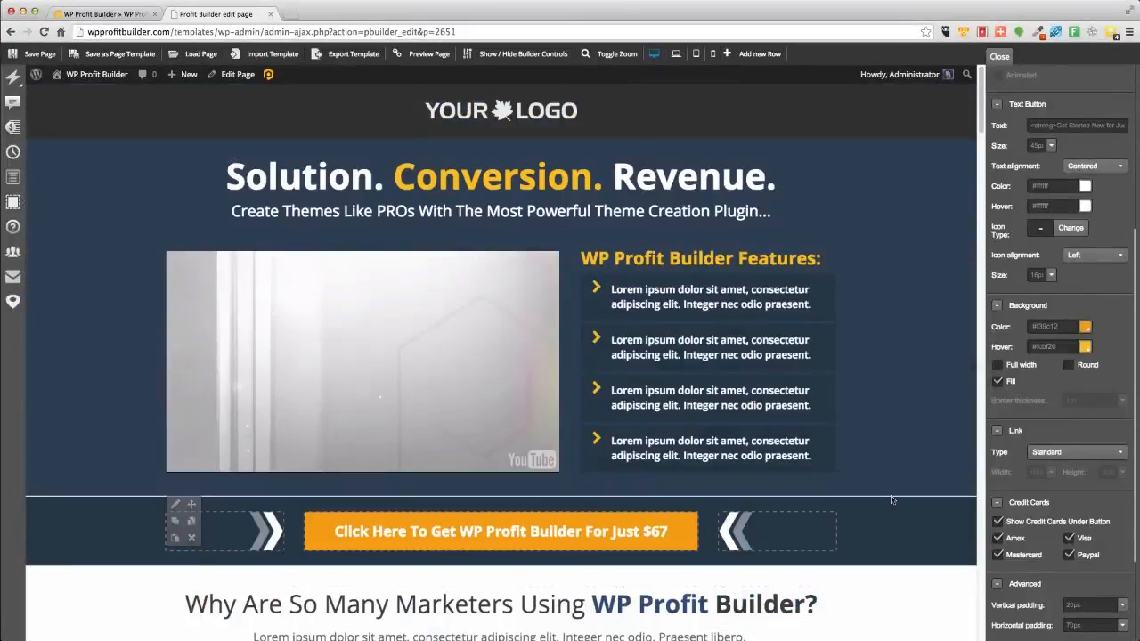
scroll(891, 500, "down", 12)
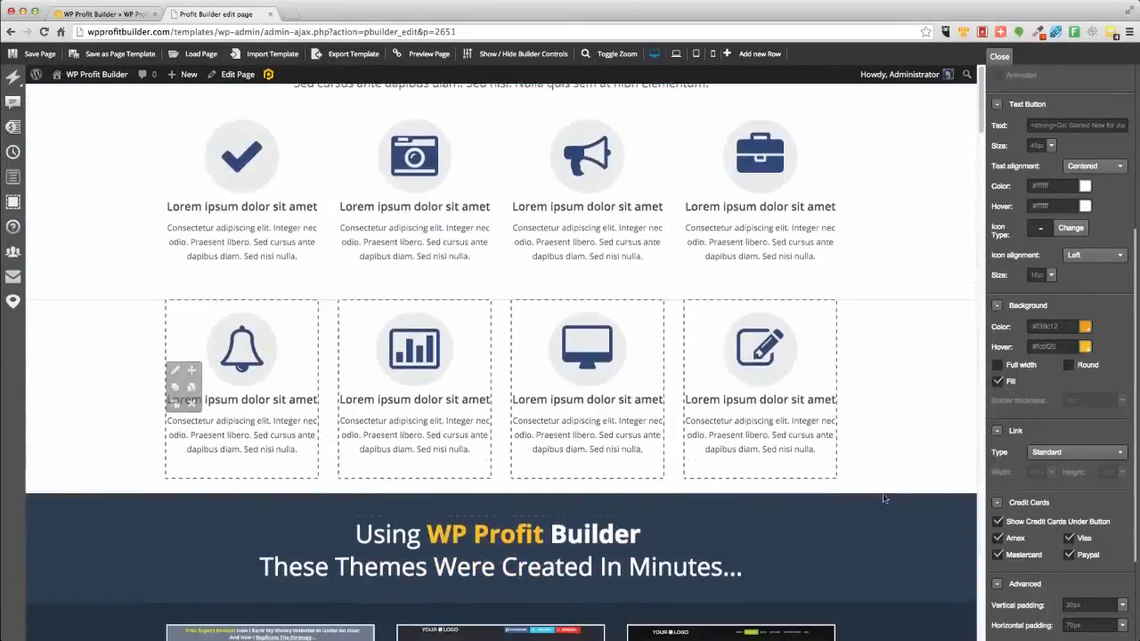
scroll(884, 498, "down", 10)
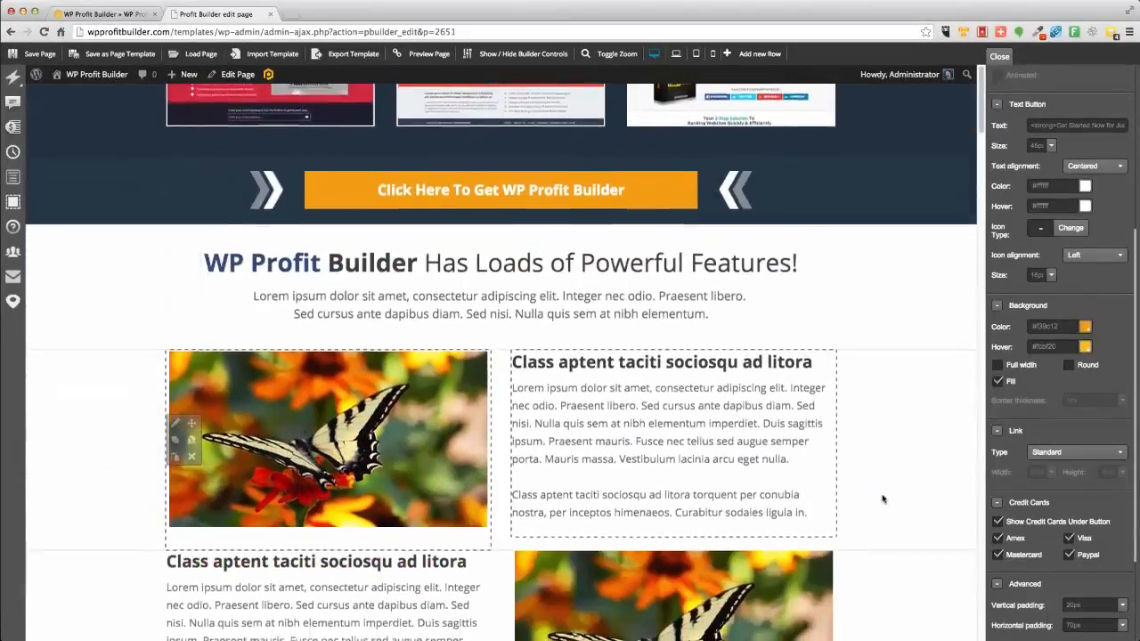
scroll(881, 497, "down", 5)
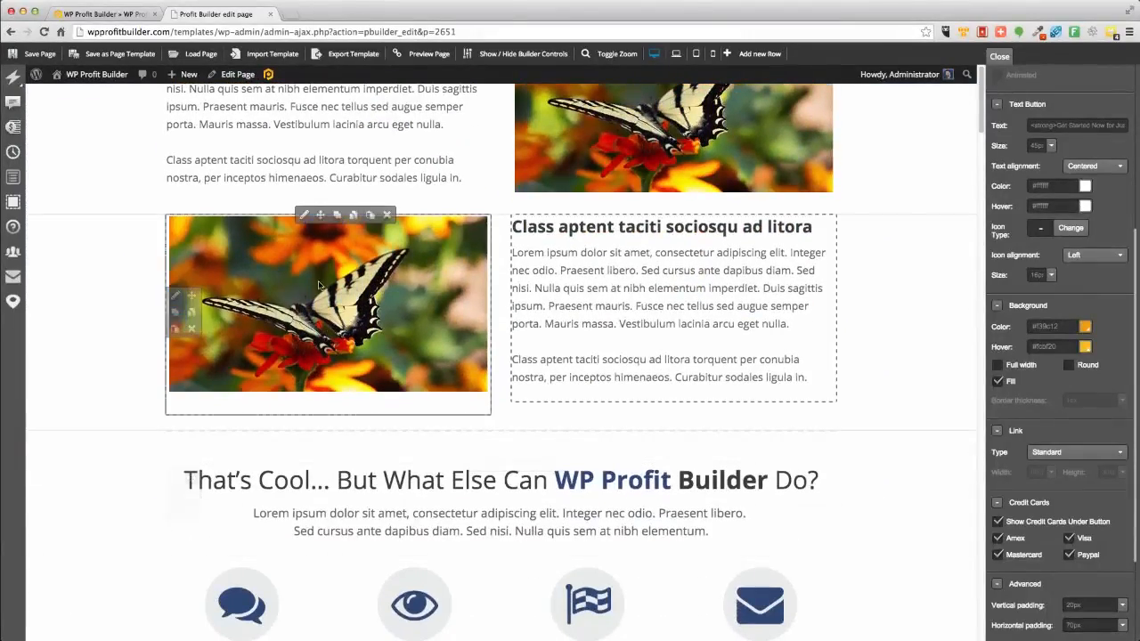
left_click(303, 218)
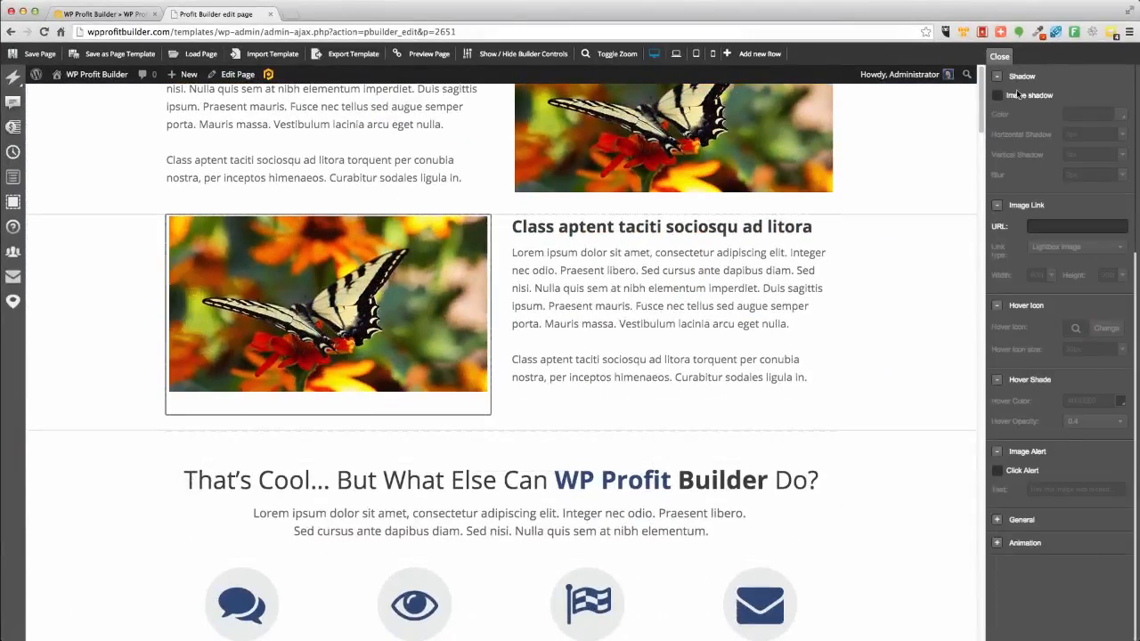
scroll(1087, 125, "up", 6)
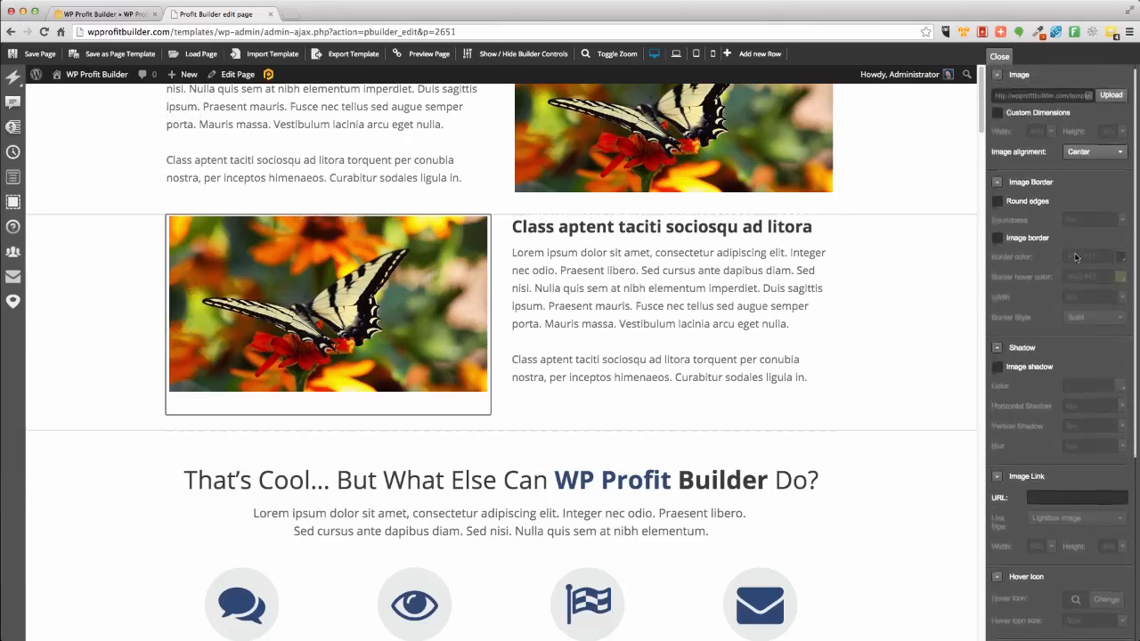
left_click(1110, 100)
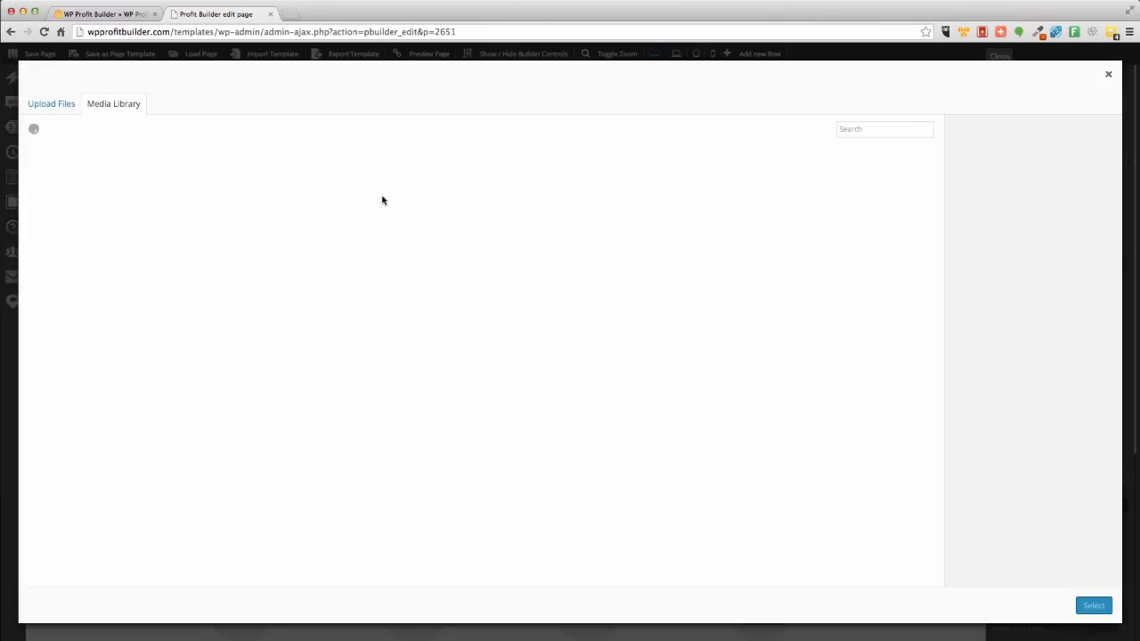
left_click(217, 197)
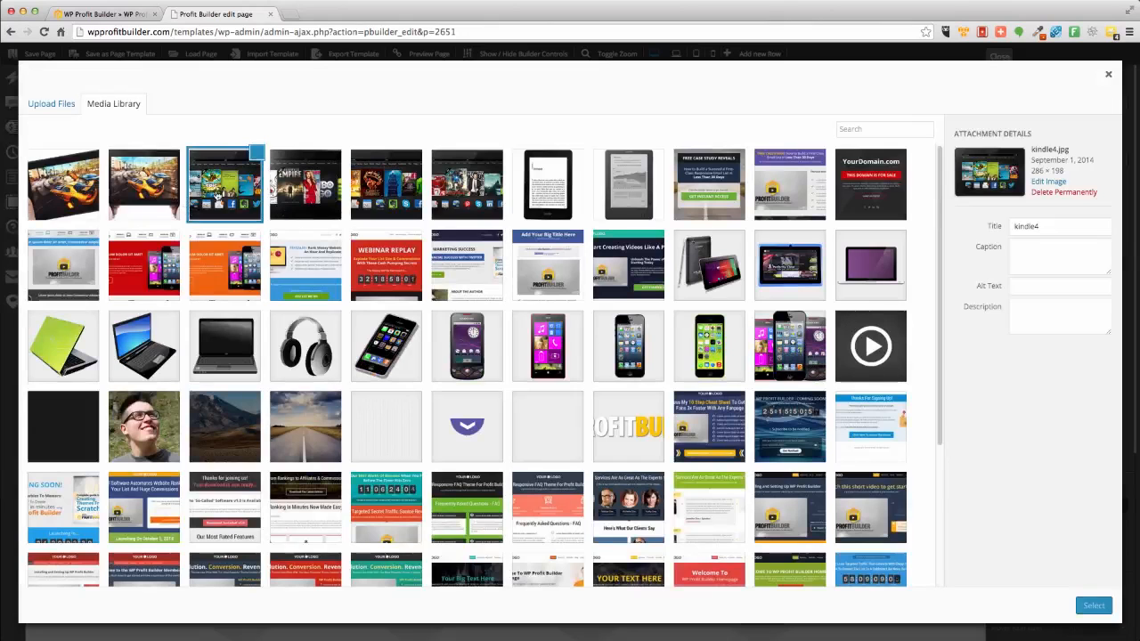
left_click(1093, 606)
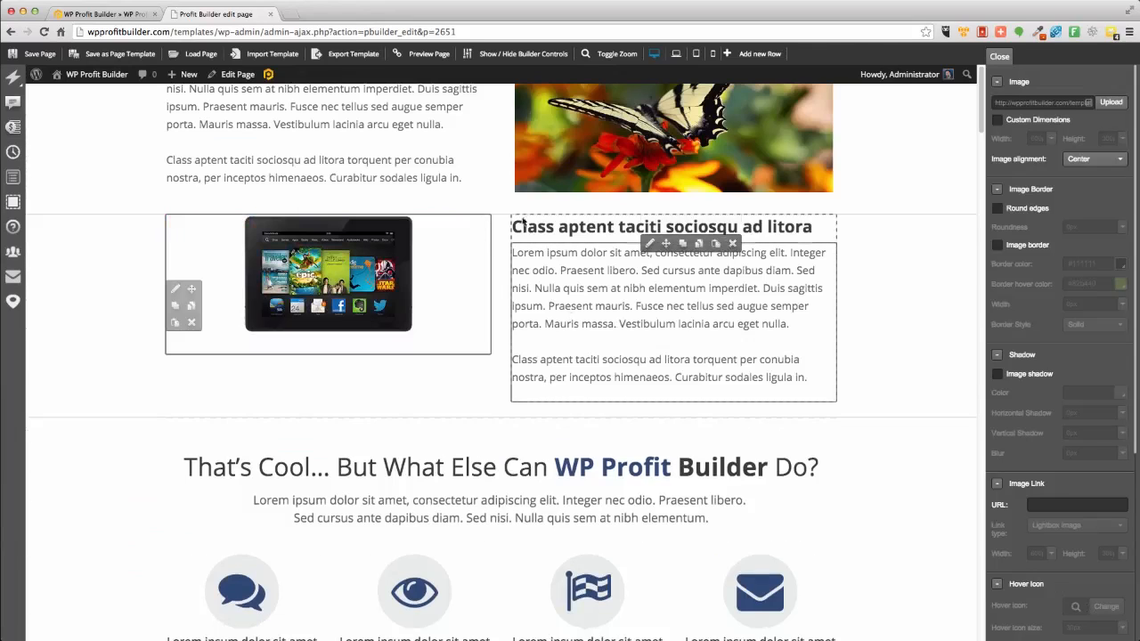
Open the adjacent heading's text in the WP editor and close it again without changes.
left_click(648, 218)
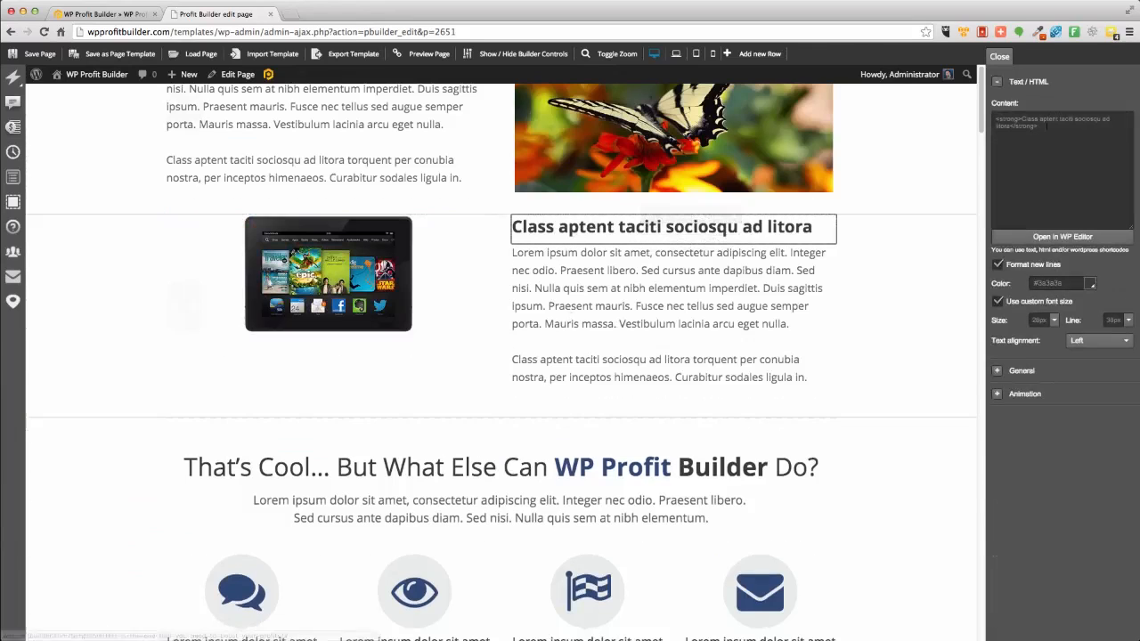
left_click(1061, 236)
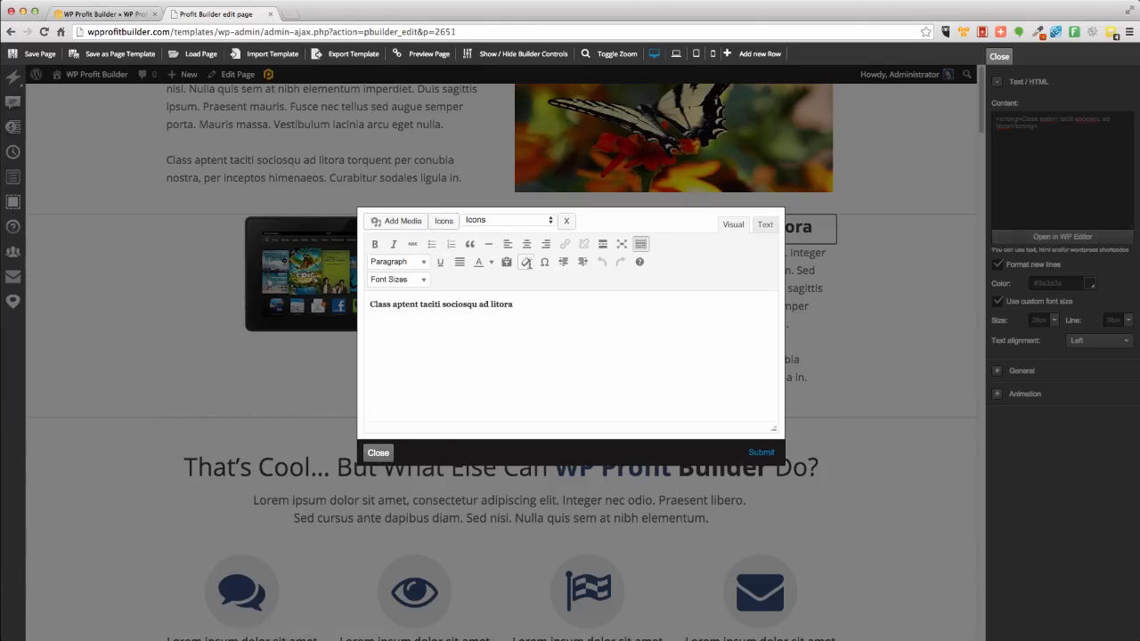
left_click(377, 452)
left_click(1041, 153)
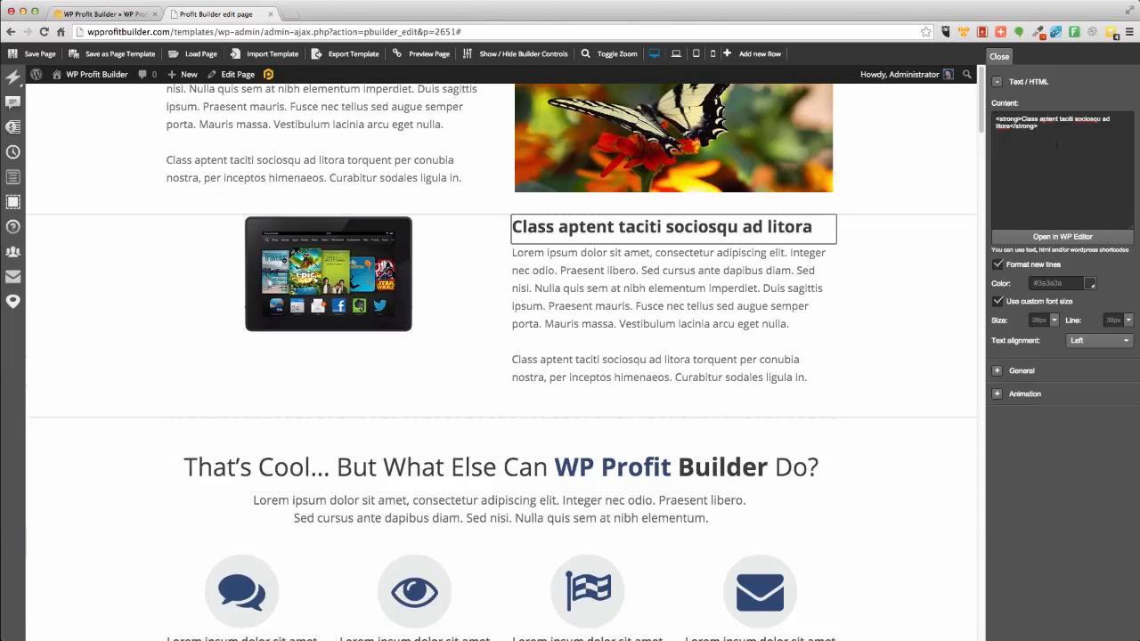
Browse the element categories available in the builder's sidebar.
scroll(864, 470, "down", 5)
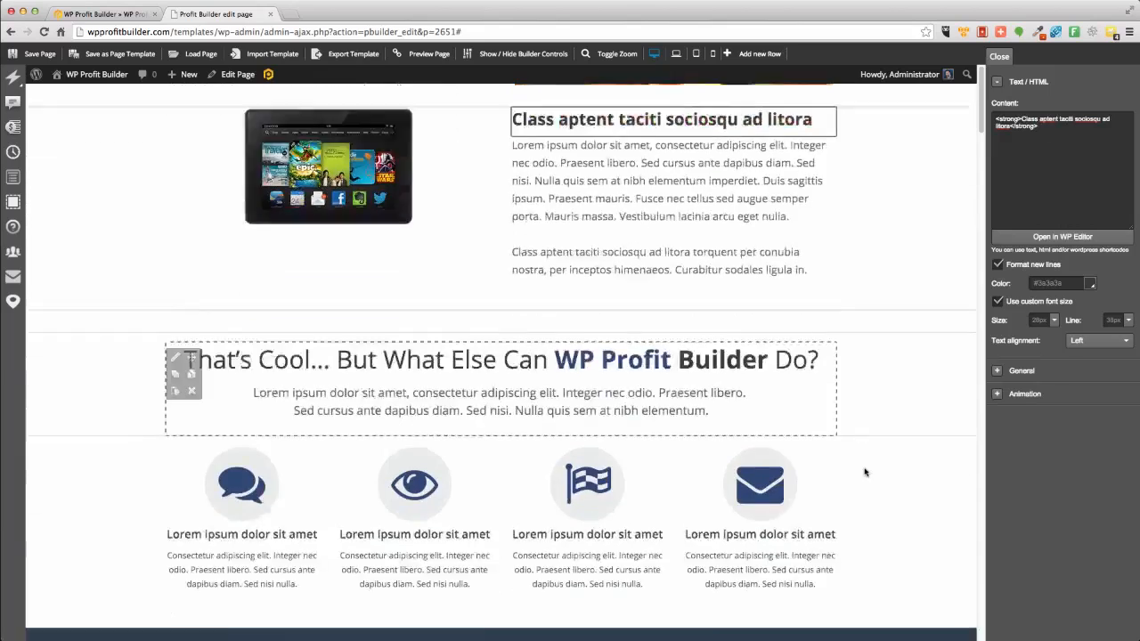
scroll(865, 471, "down", 1)
mouse_move(18, 79)
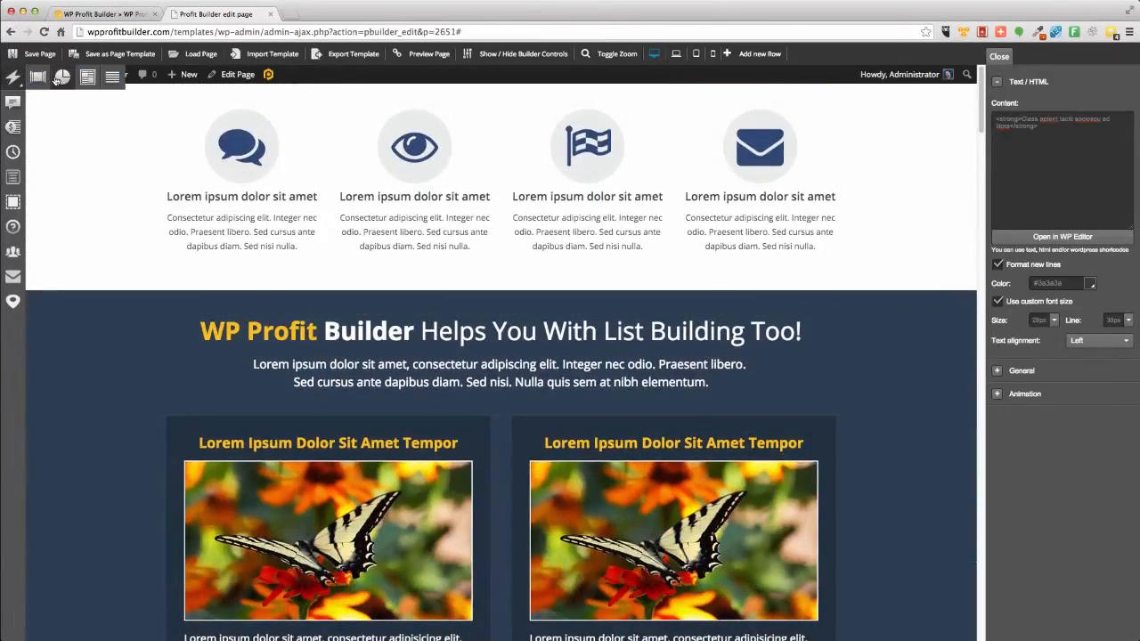
left_click(62, 77)
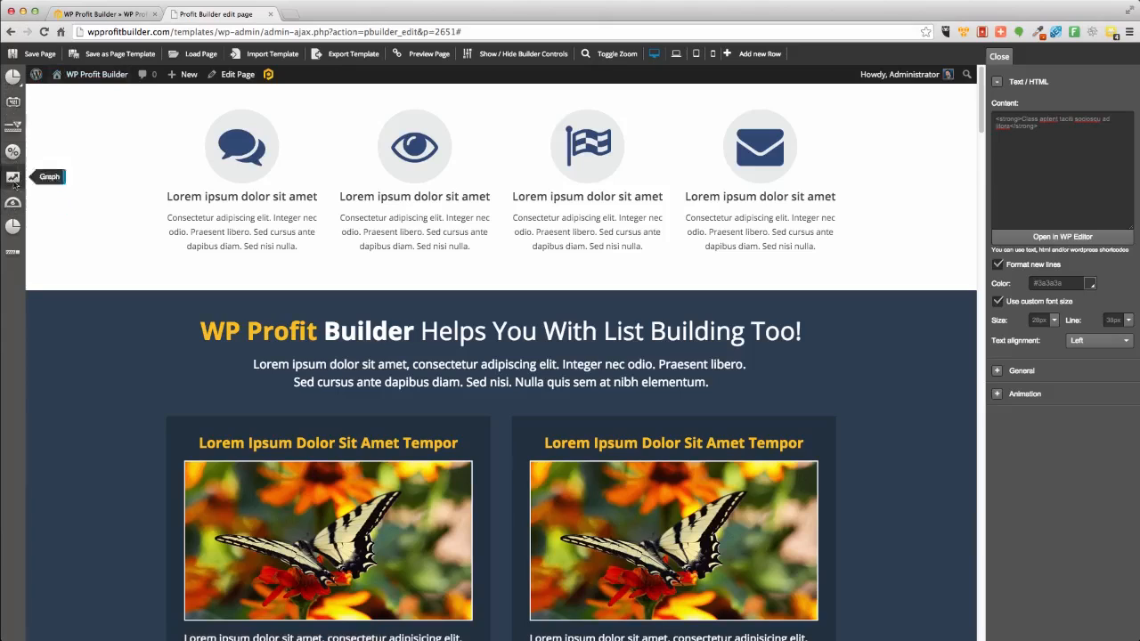
left_click(13, 78)
left_click(43, 79)
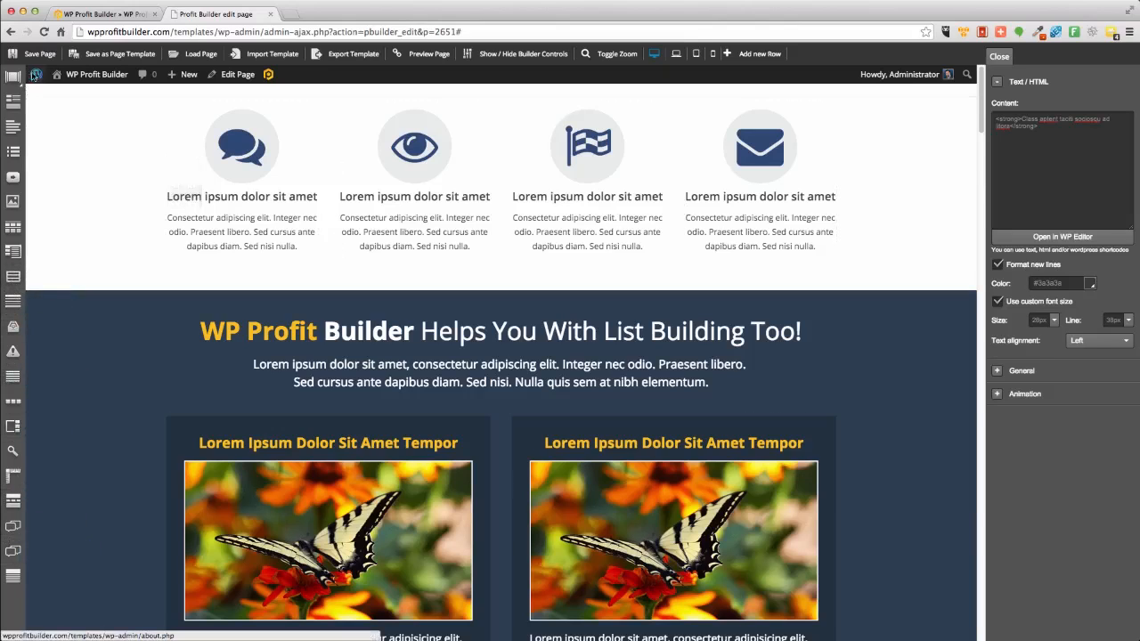
Load the template Seans Million Dollar Sales Page Fire into the page.
scroll(823, 416, "down", 3)
scroll(823, 416, "down", 15)
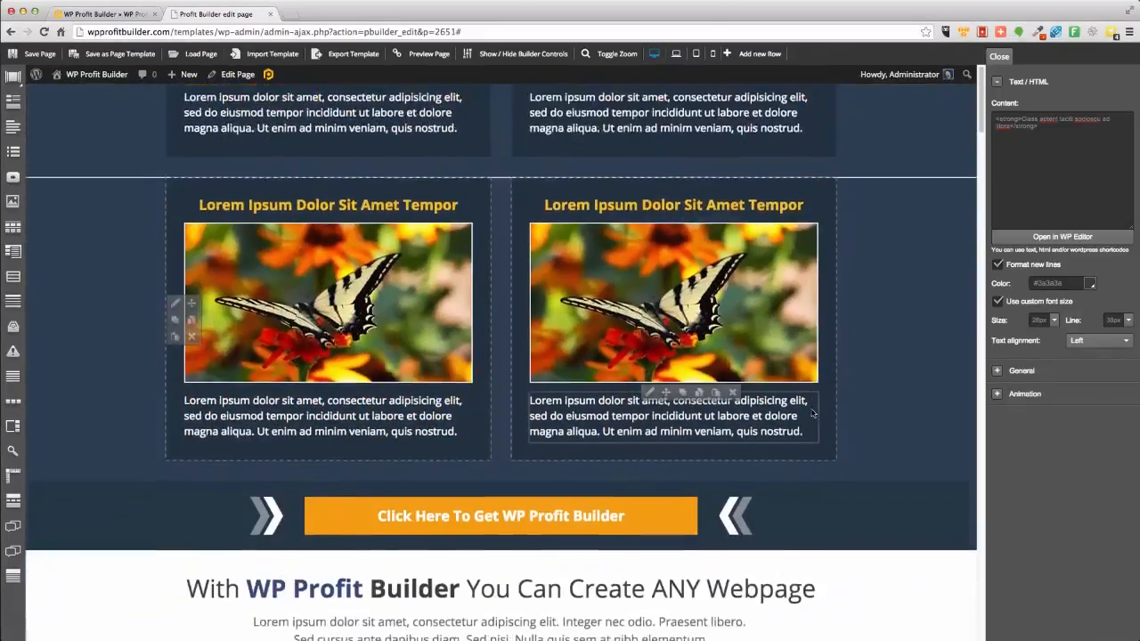
scroll(811, 412, "up", 20)
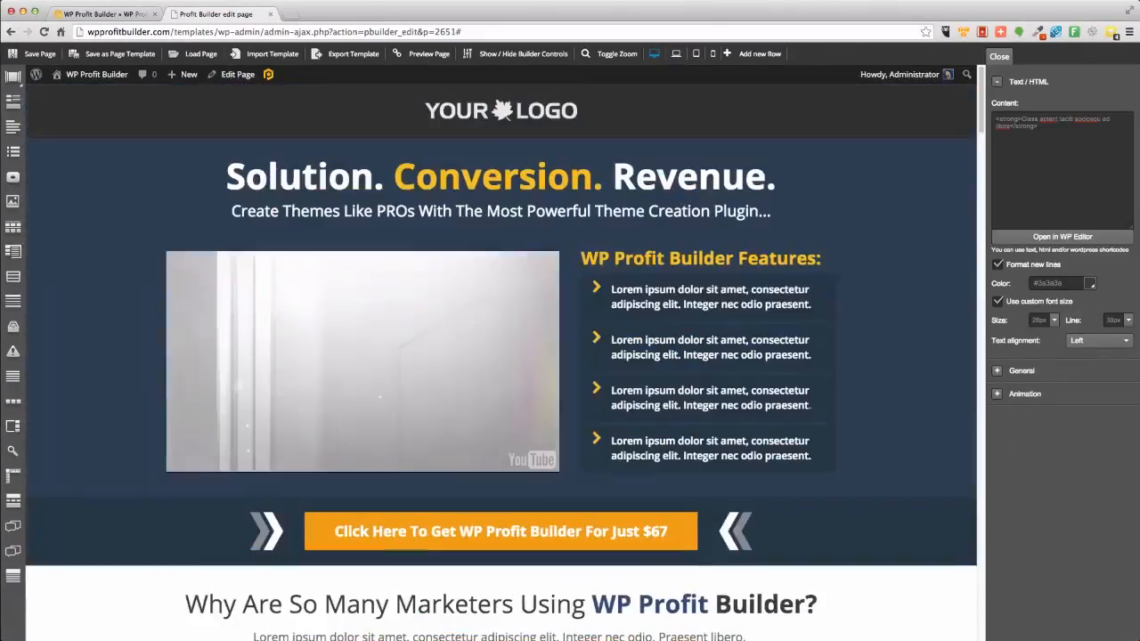
scroll(873, 461, "down", 4)
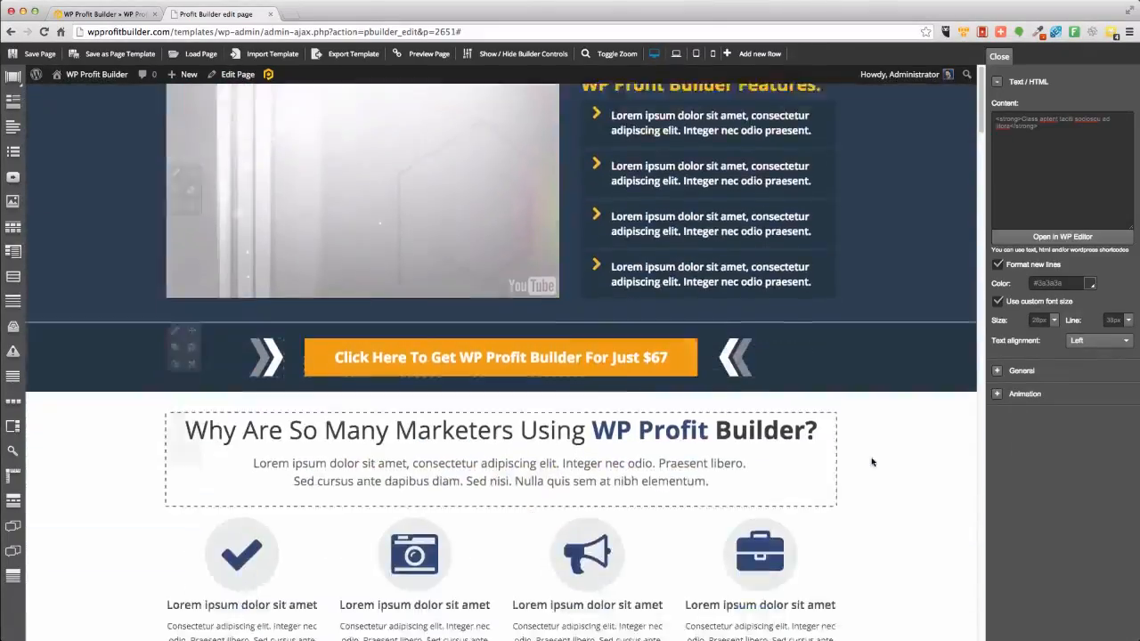
scroll(873, 460, "up", 4)
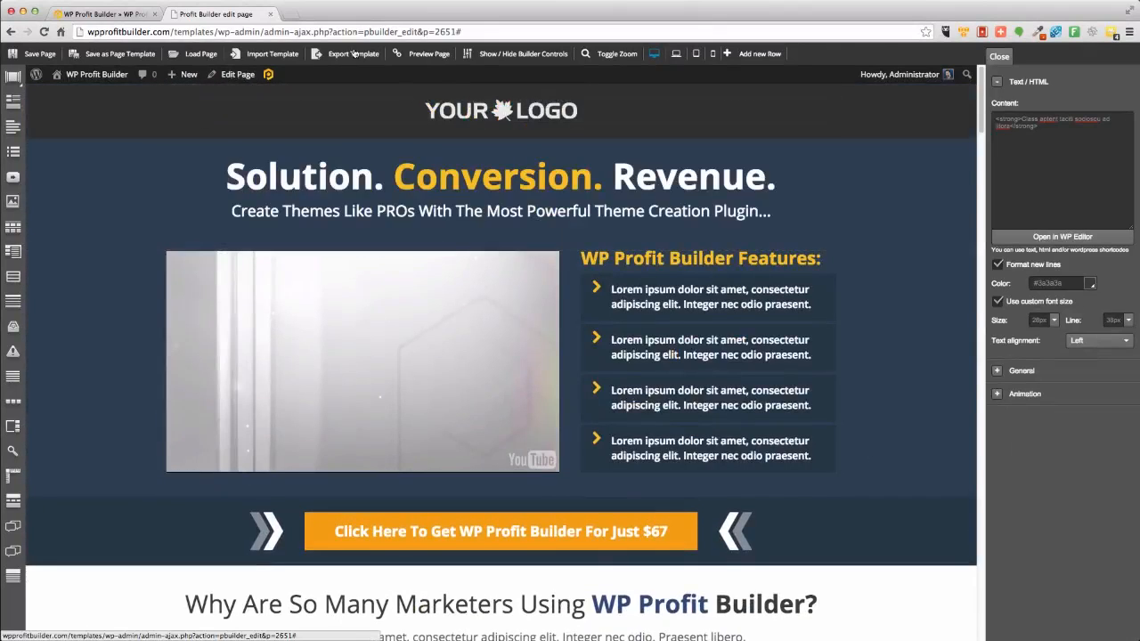
left_click(199, 54)
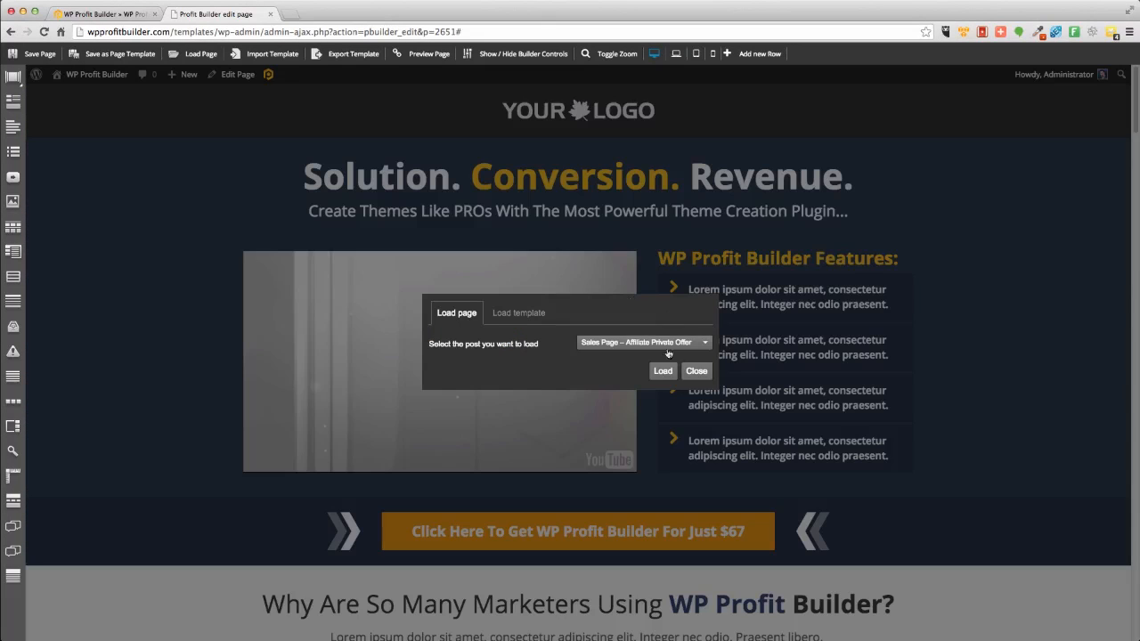
left_click(609, 343)
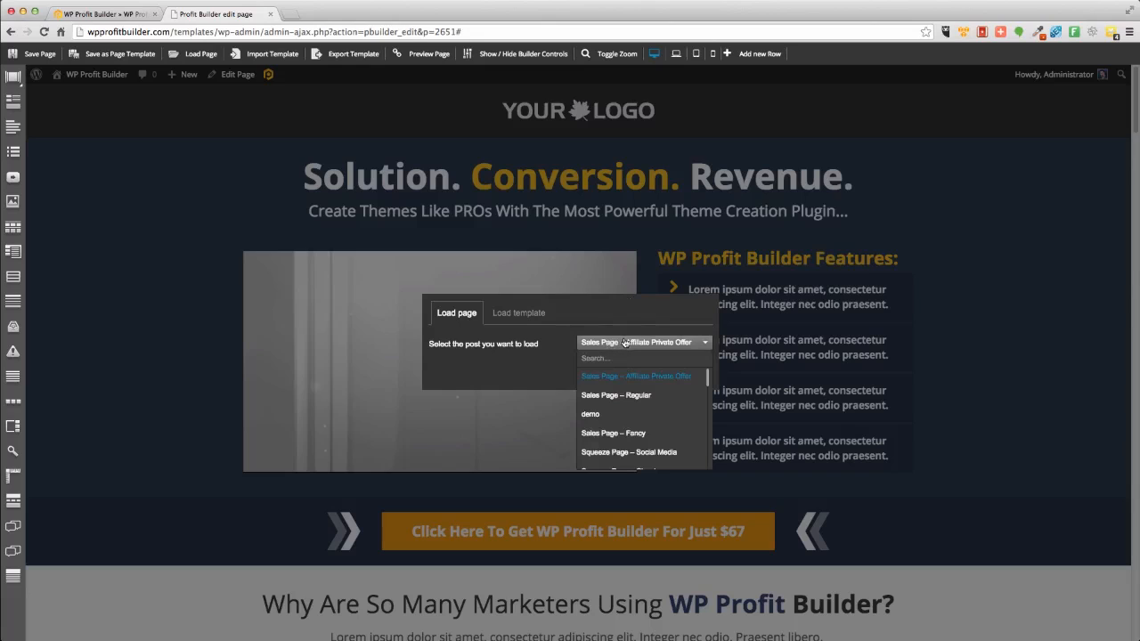
left_click(520, 312)
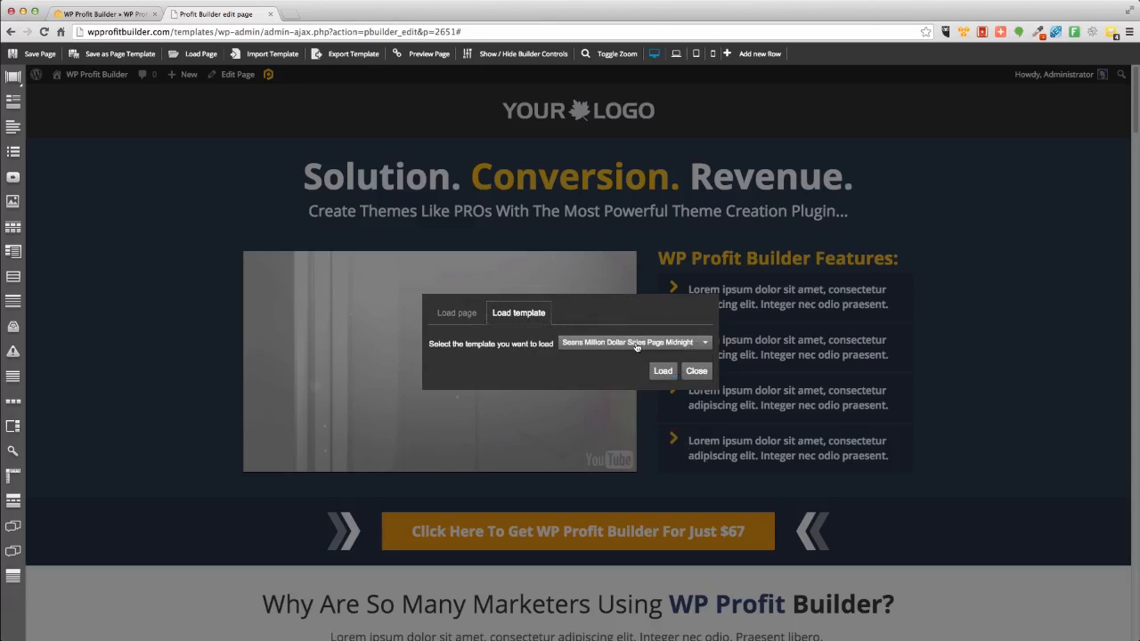
left_click(635, 344)
left_click(619, 395)
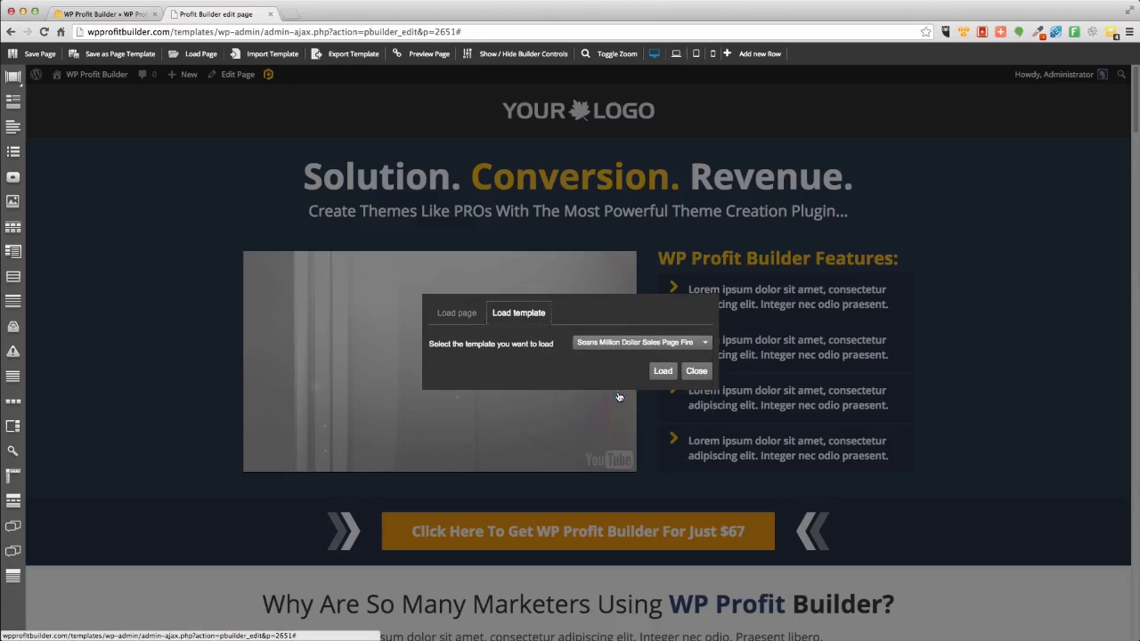
left_click(665, 380)
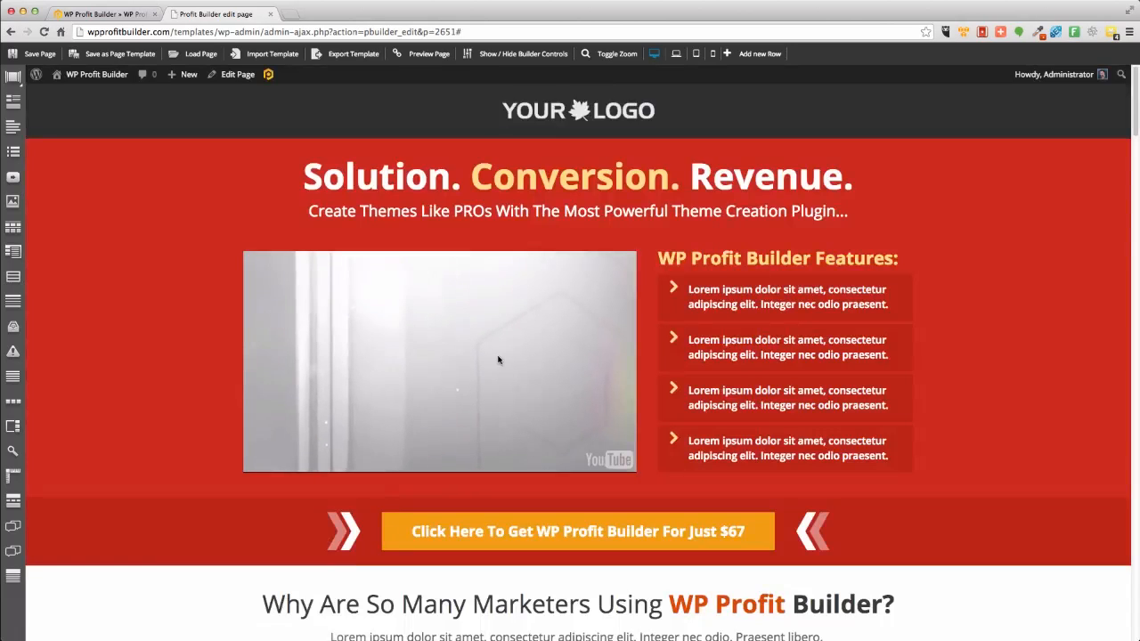
Review the loaded red template's sections and hide the builder controls for a clean preview.
scroll(175, 401, "down", 10)
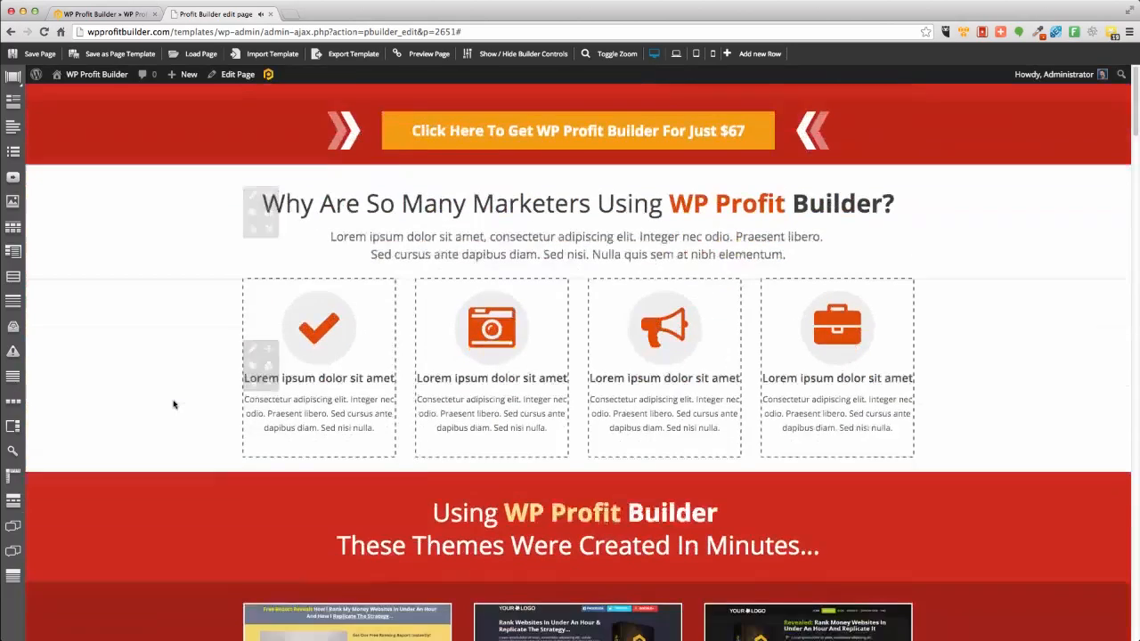
scroll(174, 406, "down", 15)
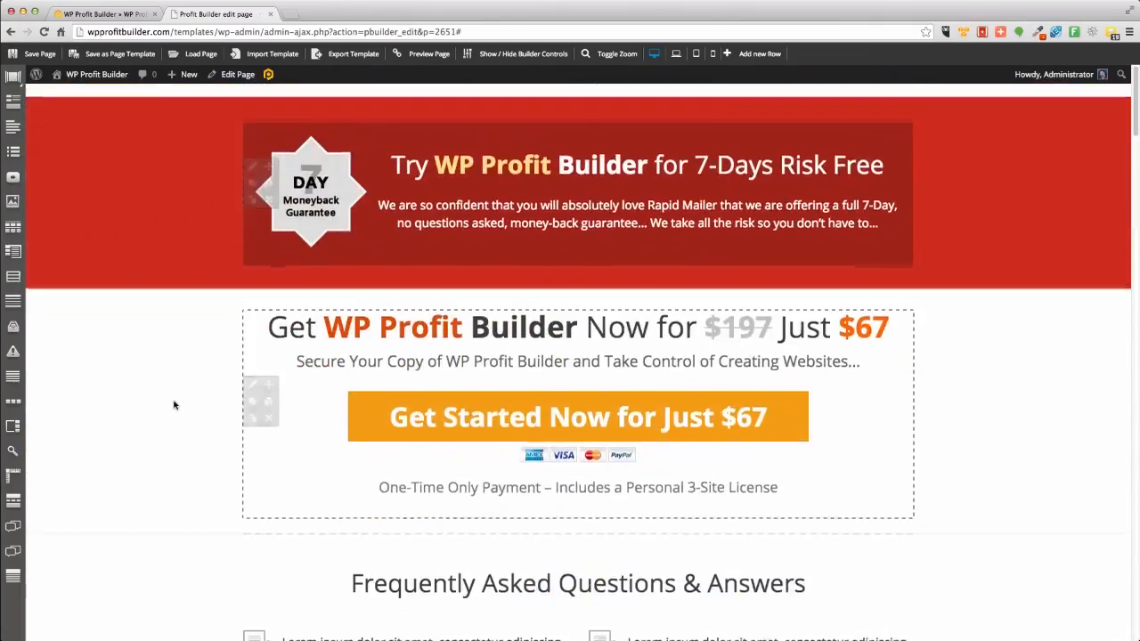
scroll(174, 402, "up", 15)
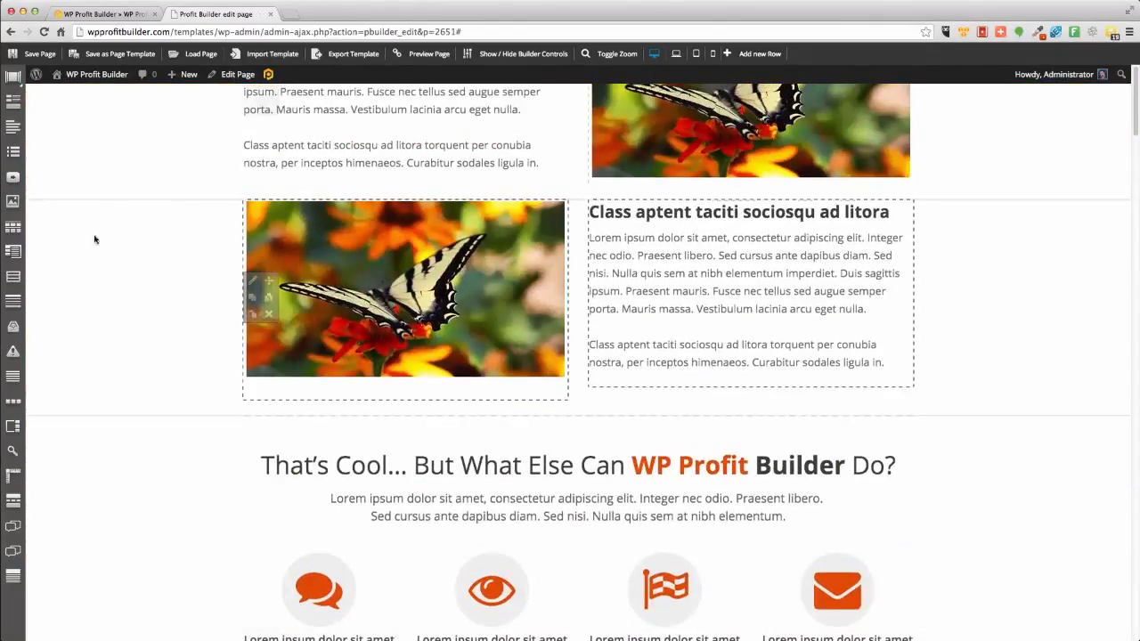
scroll(221, 335, "up", 20)
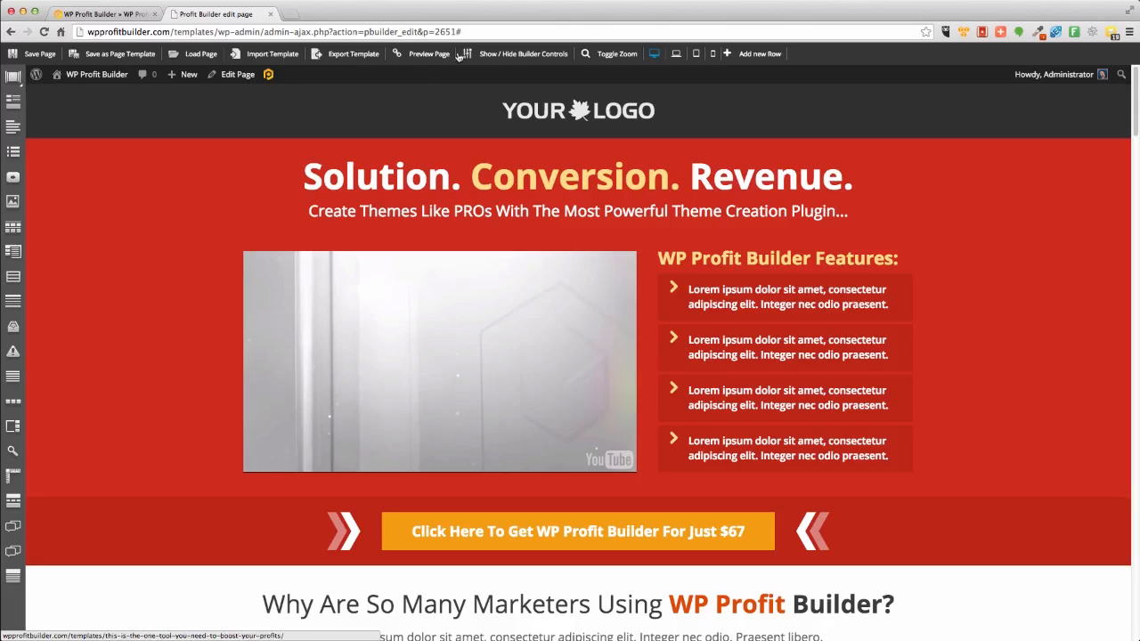
left_click(513, 54)
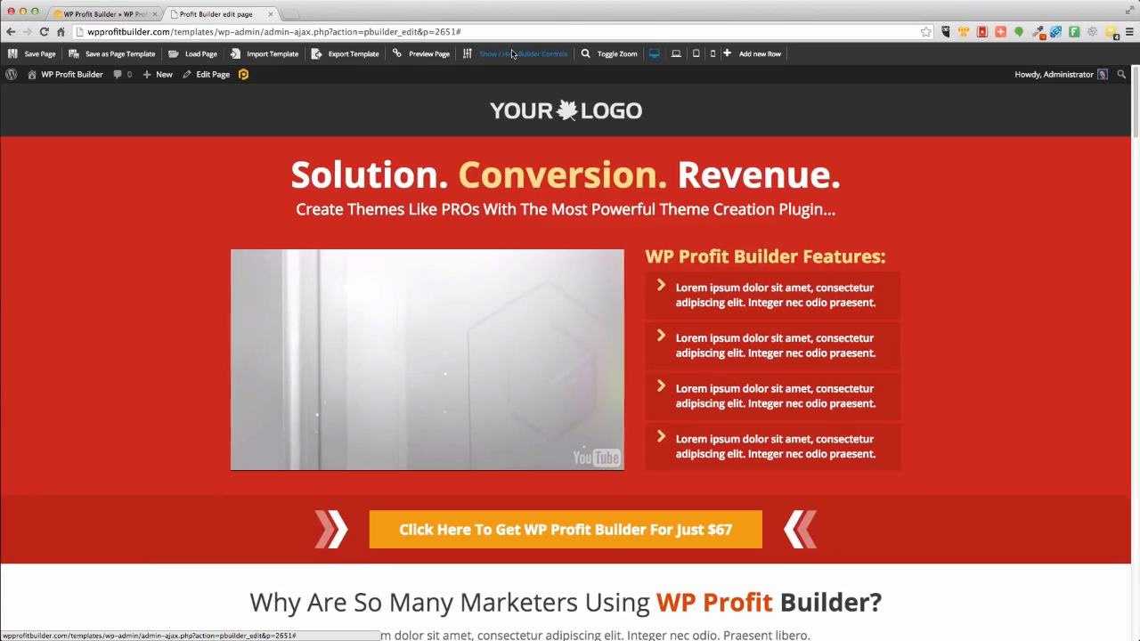
scroll(383, 289, "down", 5)
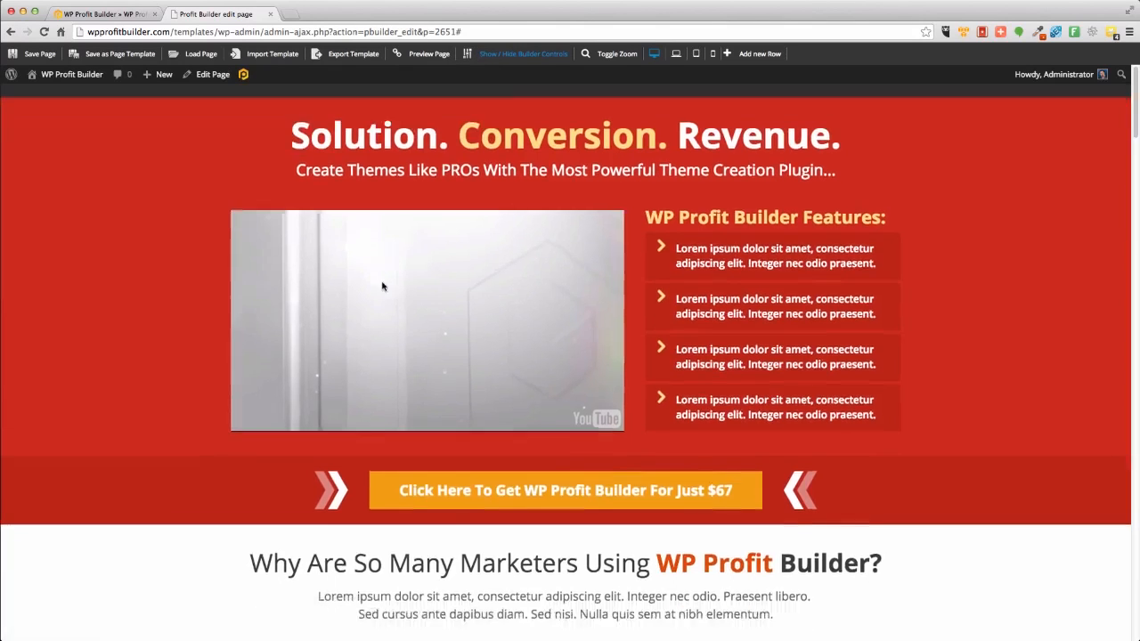
scroll(382, 290, "up", 5)
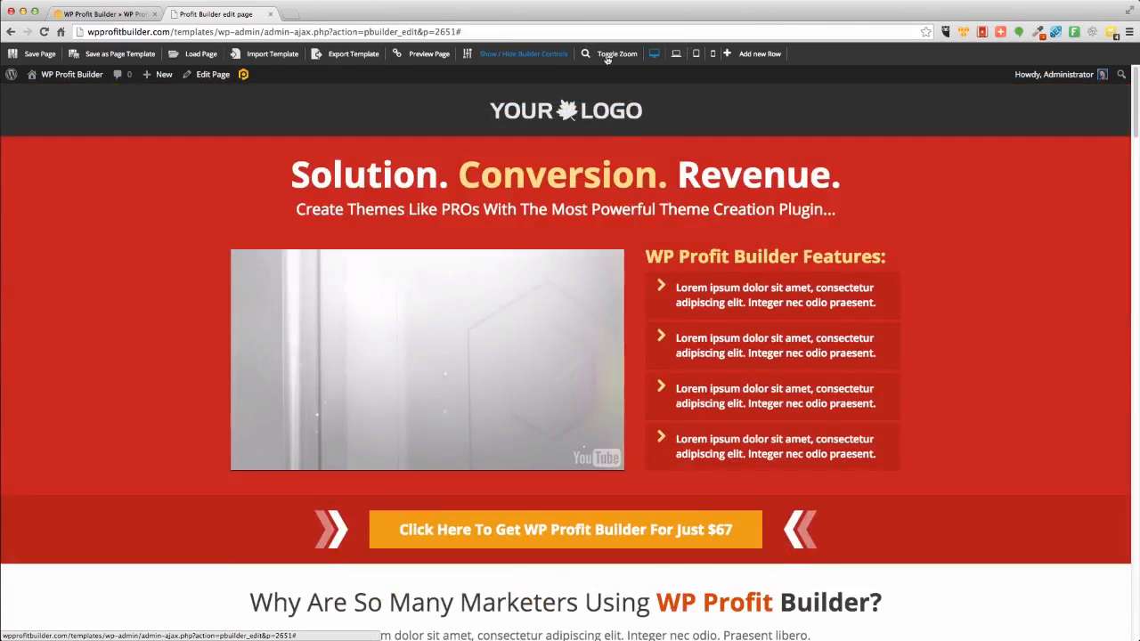
Preview the page at laptop, tablet and phone screen widths.
left_click(676, 54)
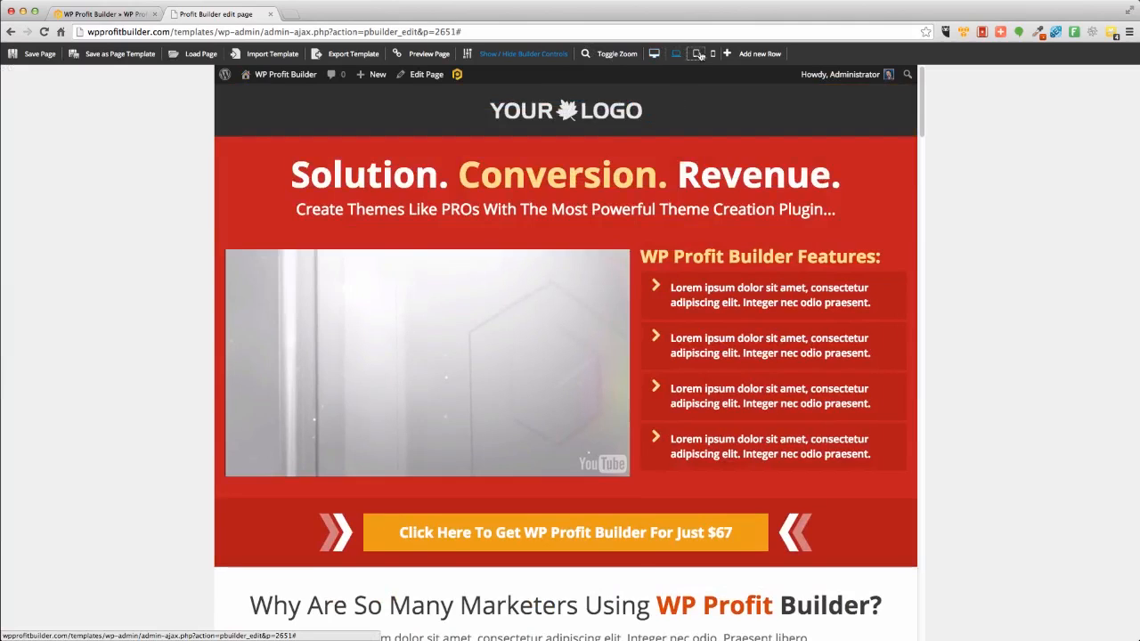
left_click(699, 54)
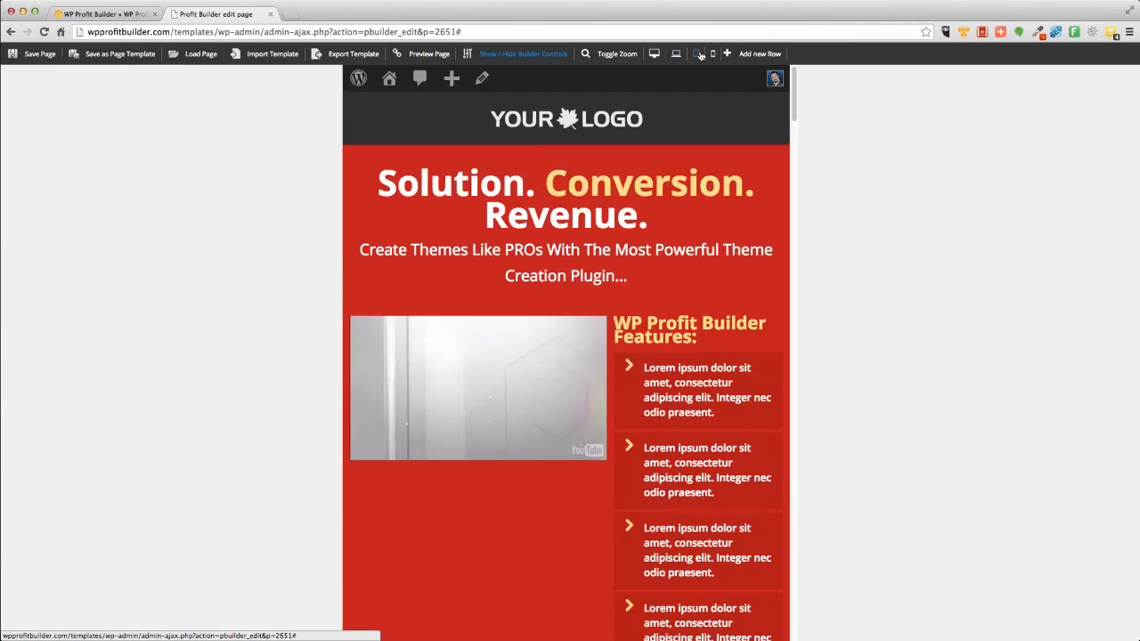
left_click(713, 54)
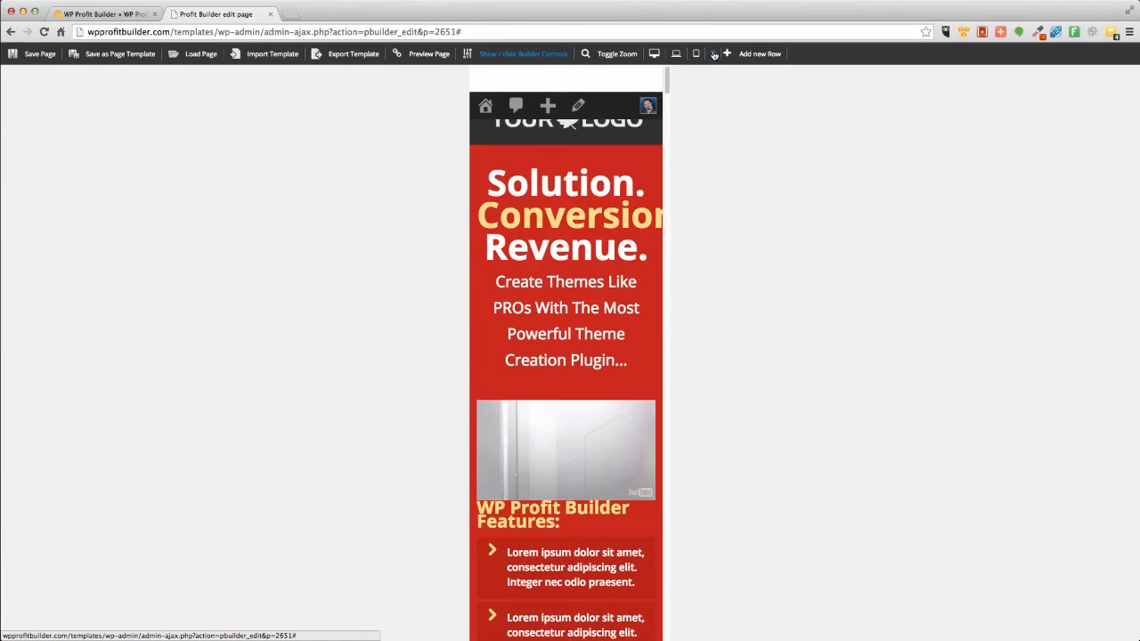
Return to desktop width, zoom out to scan the whole page, then restore normal zoom and show the builder controls.
left_click(653, 54)
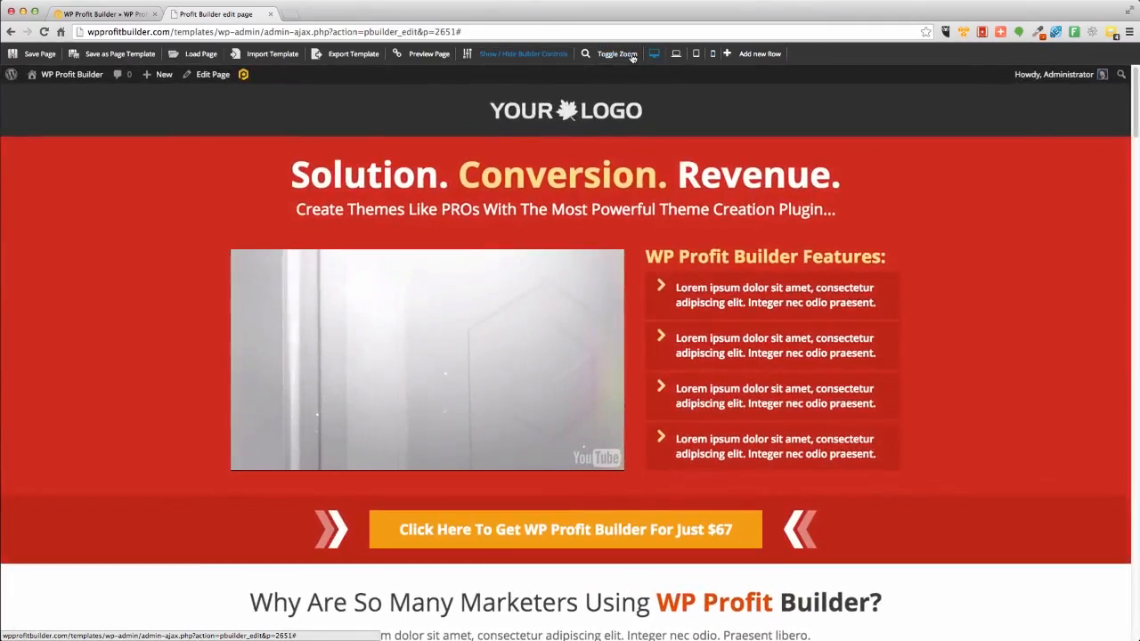
left_click(628, 54)
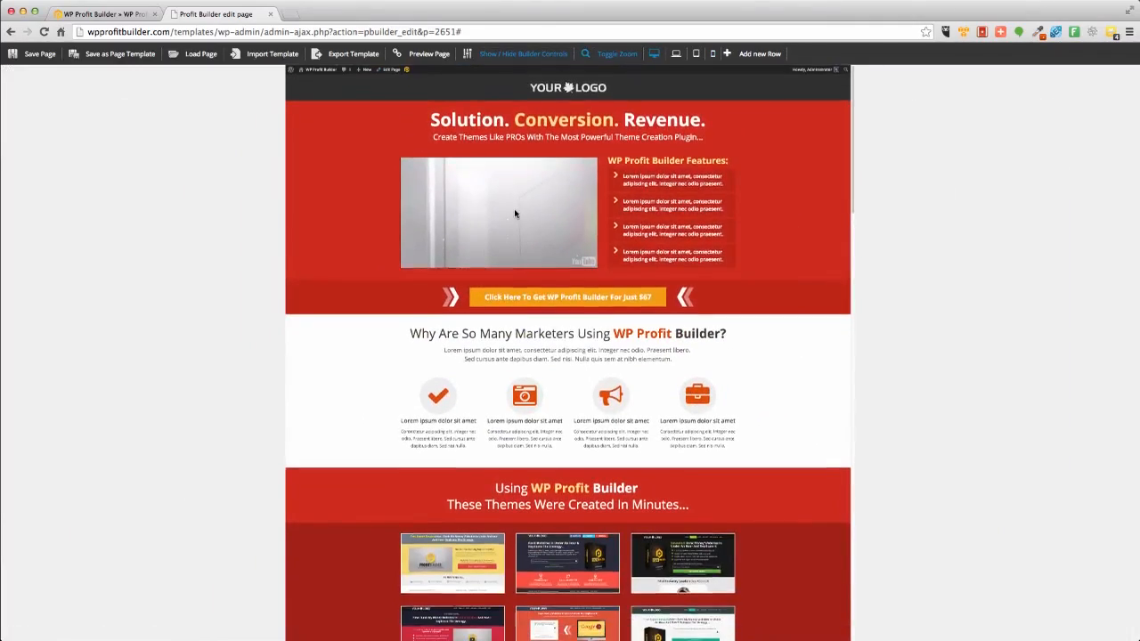
scroll(513, 208, "down", 15)
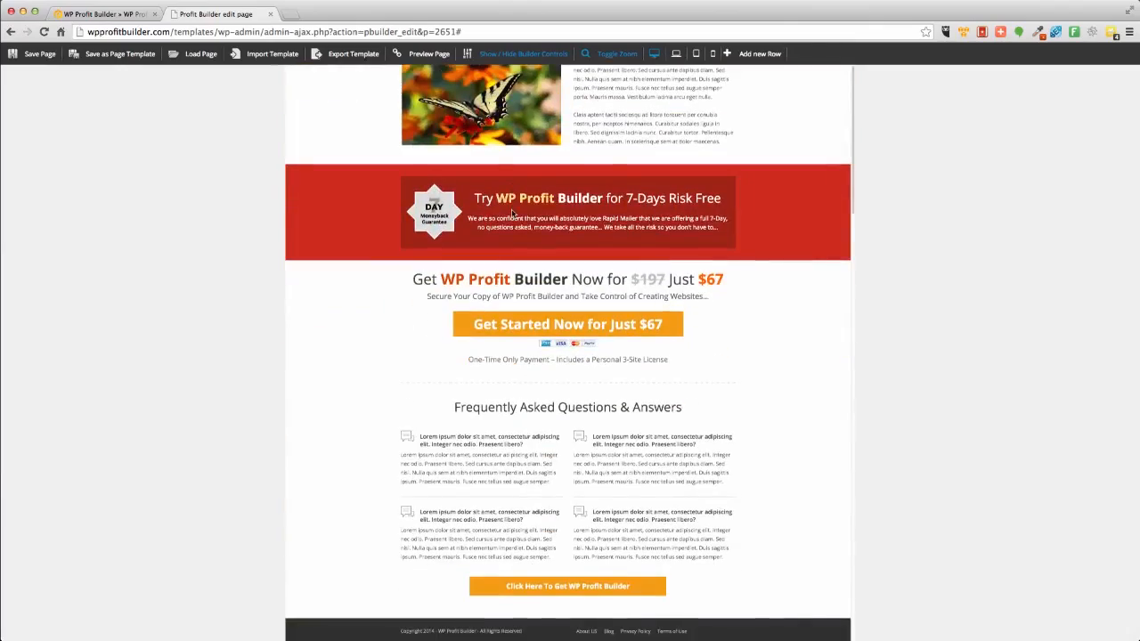
scroll(513, 211, "up", 15)
scroll(513, 211, "down", 5)
scroll(514, 212, "down", 8)
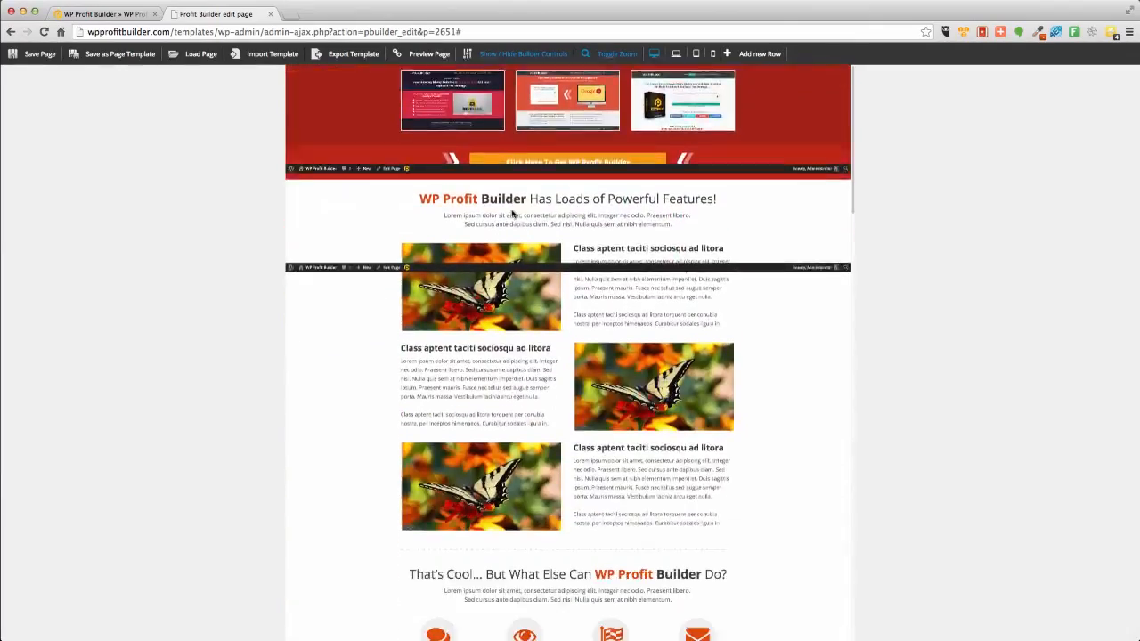
scroll(514, 212, "down", 5)
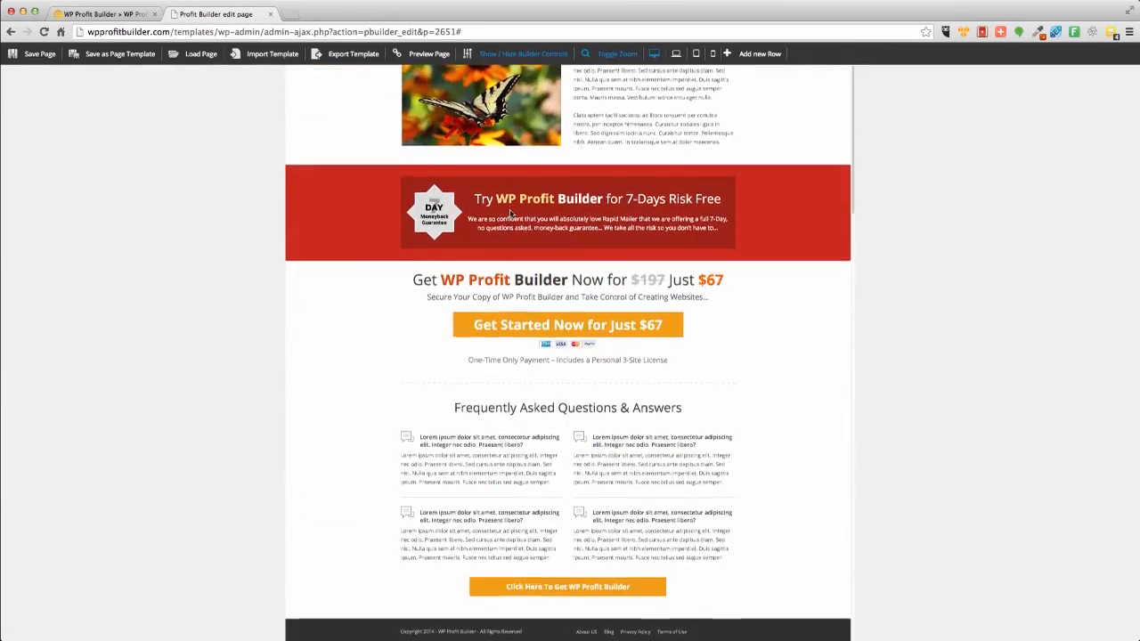
scroll(510, 214, "up", 15)
left_click(651, 52)
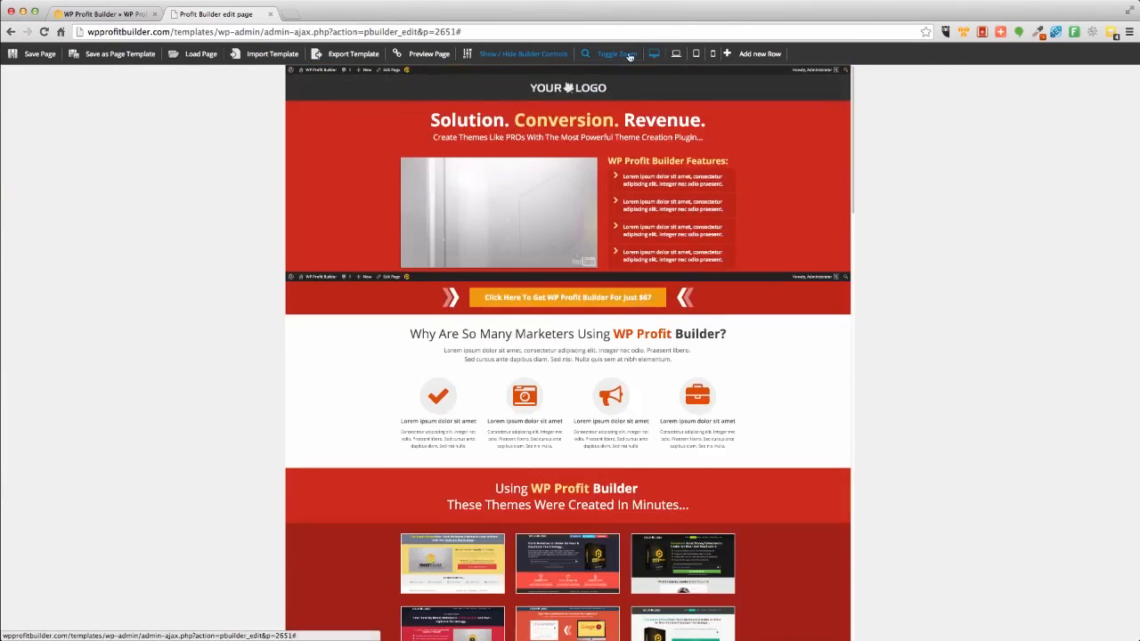
left_click(618, 55)
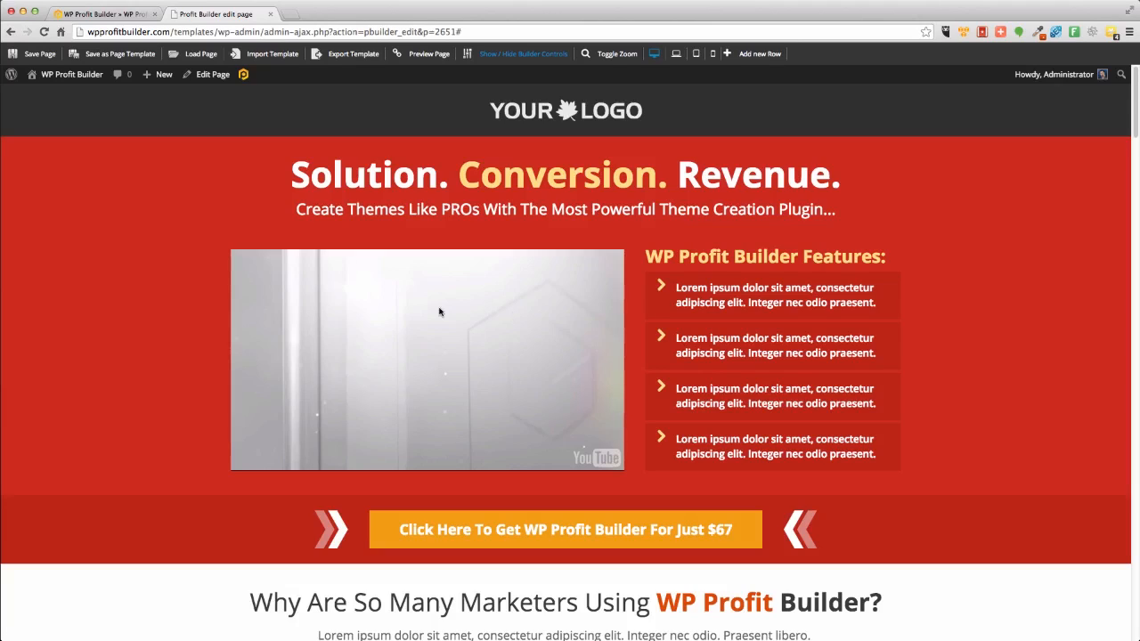
left_click(491, 55)
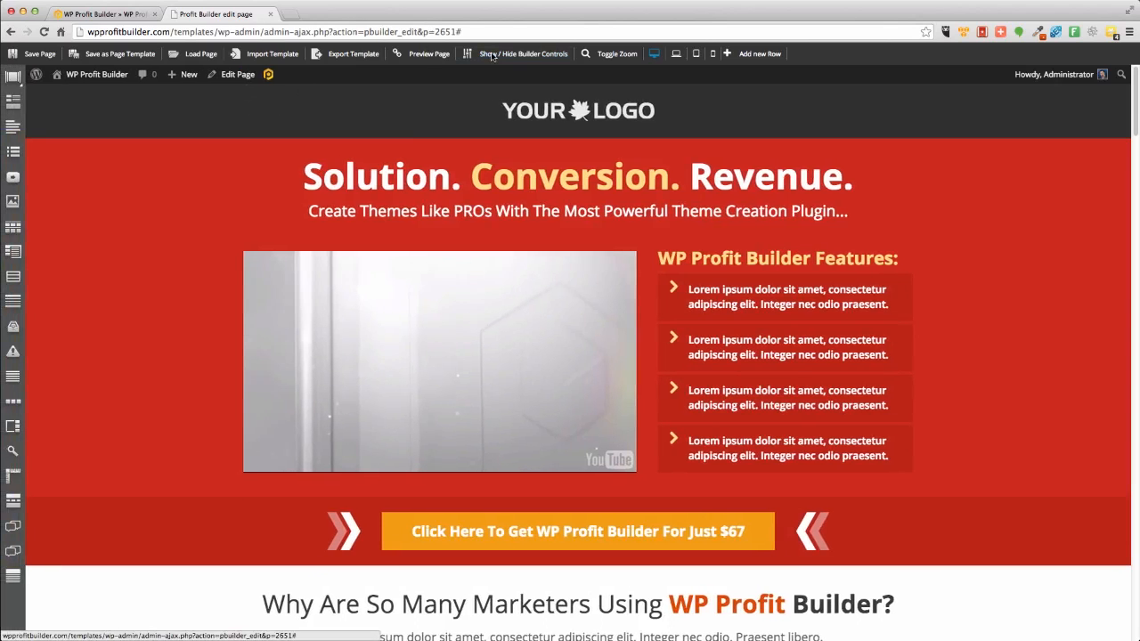
mouse_move(440, 287)
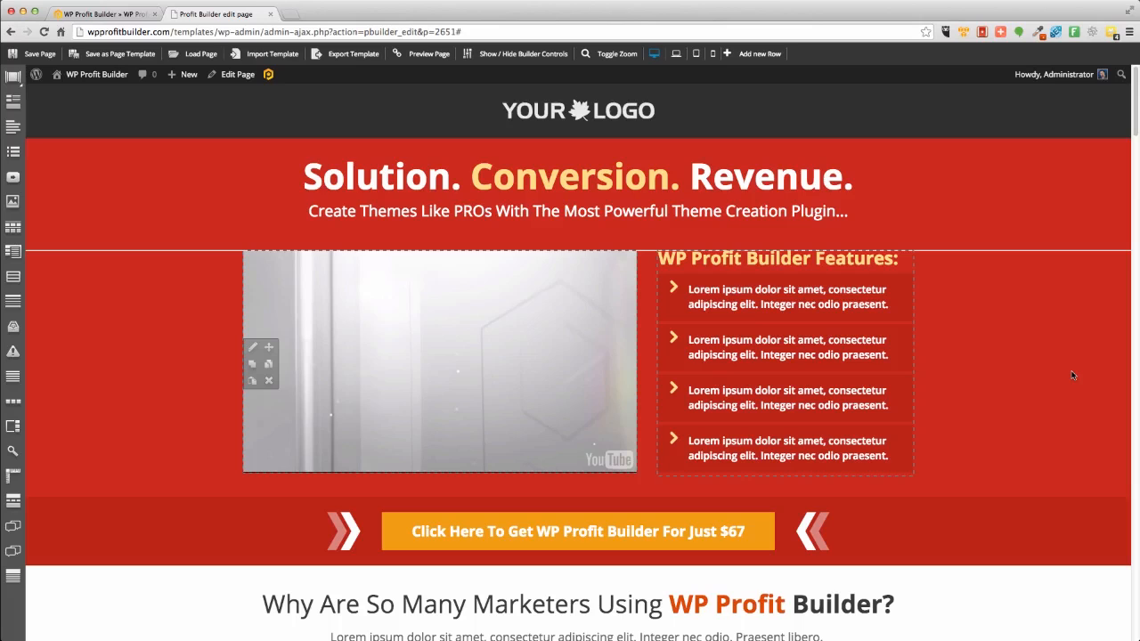
Switch to the showcase tab and browse the marketing page template categories.
left_click(128, 16)
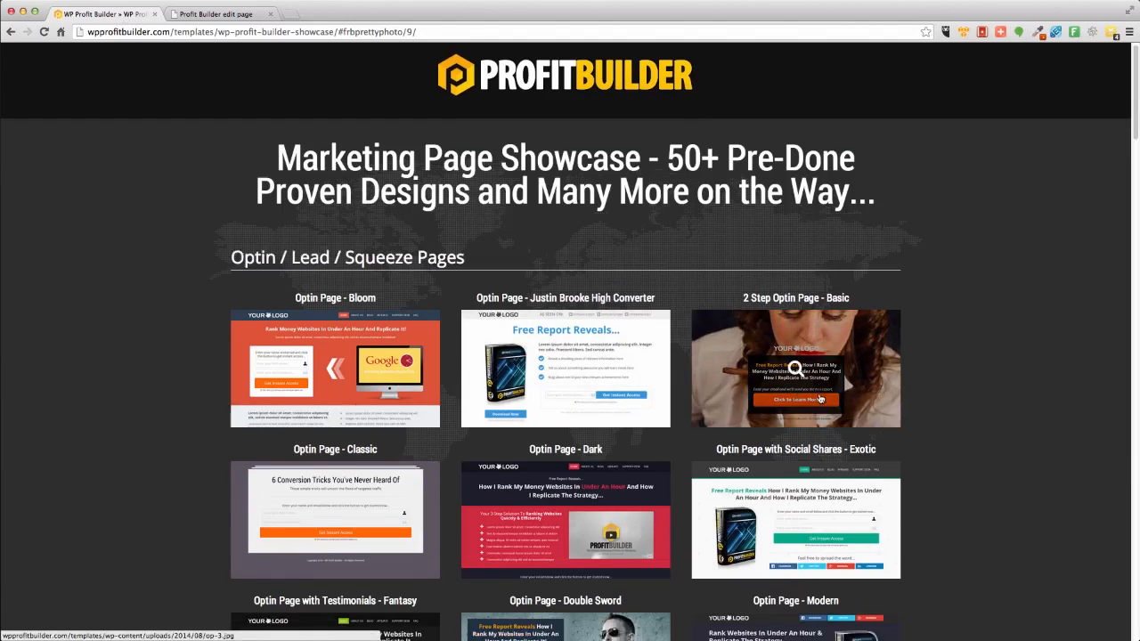
scroll(819, 397, "down", 5)
scroll(821, 402, "down", 6)
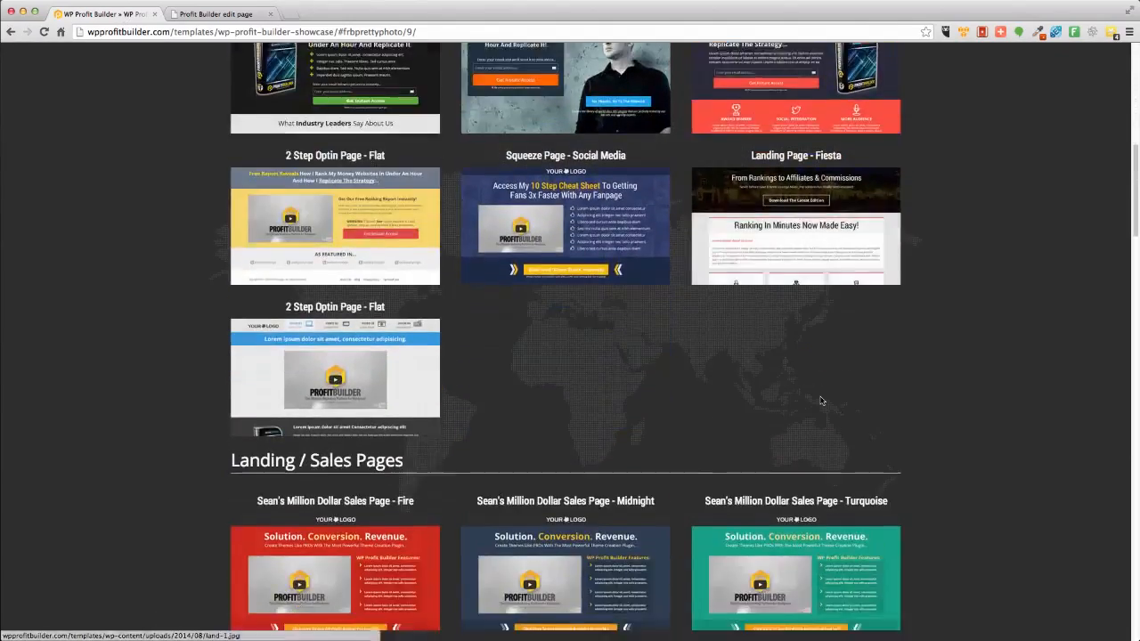
scroll(821, 402, "down", 6)
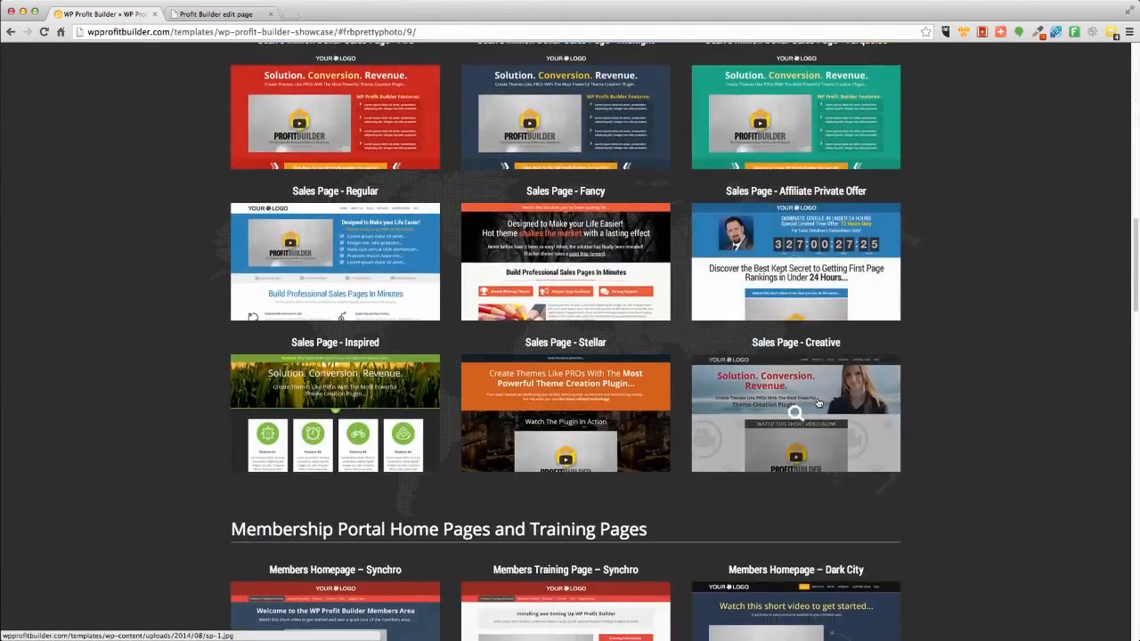
scroll(817, 402, "down", 9)
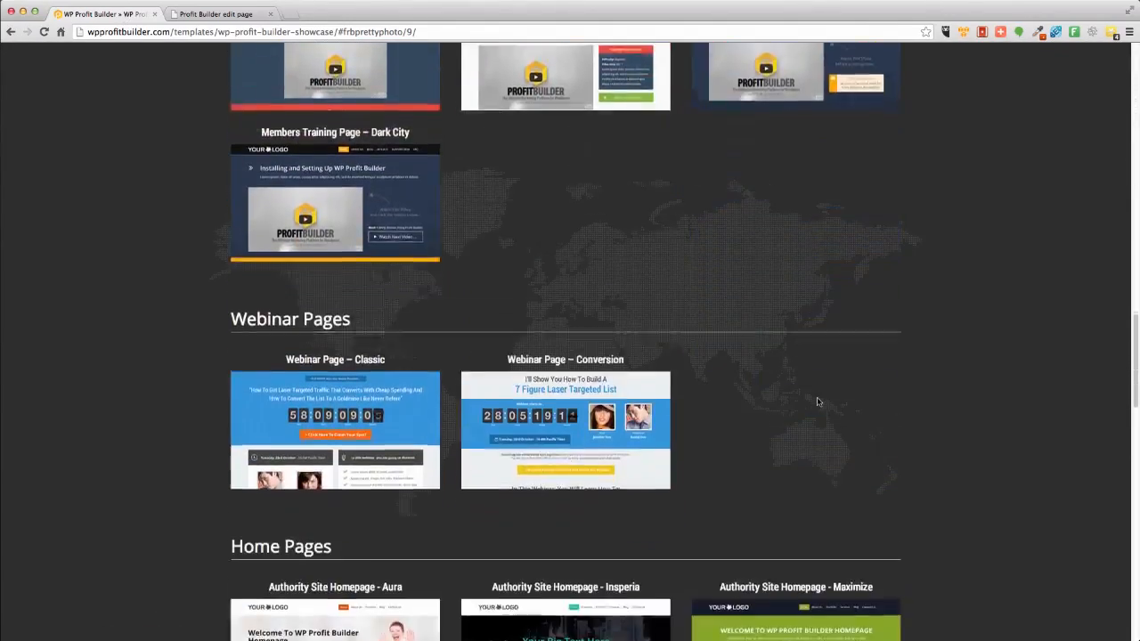
scroll(813, 398, "down", 10)
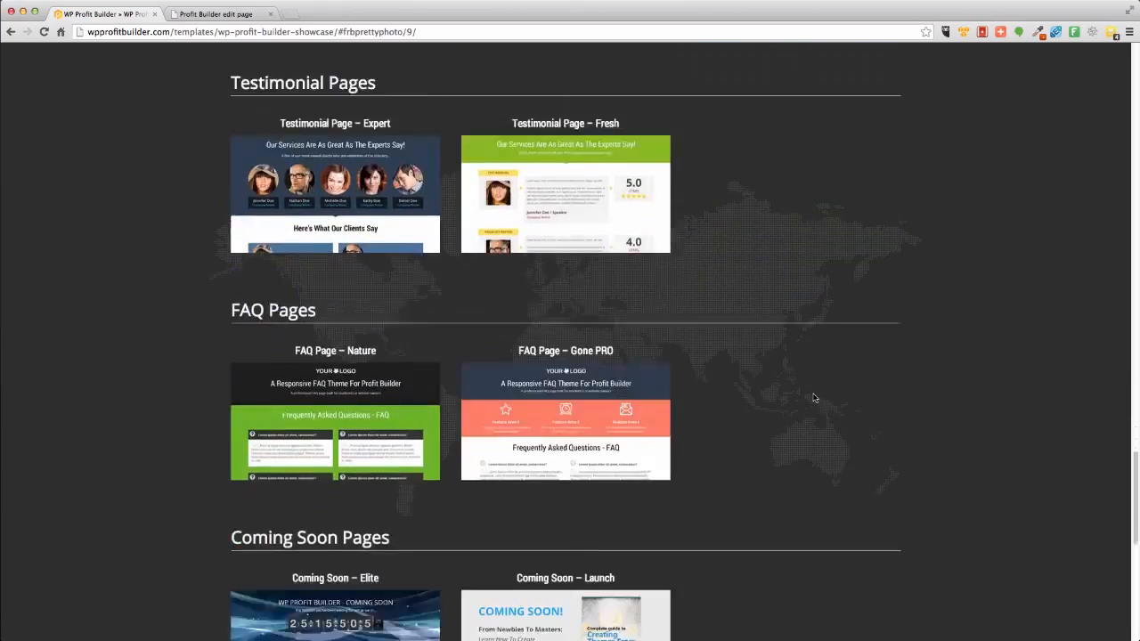
scroll(813, 398, "down", 2)
scroll(813, 398, "up", 20)
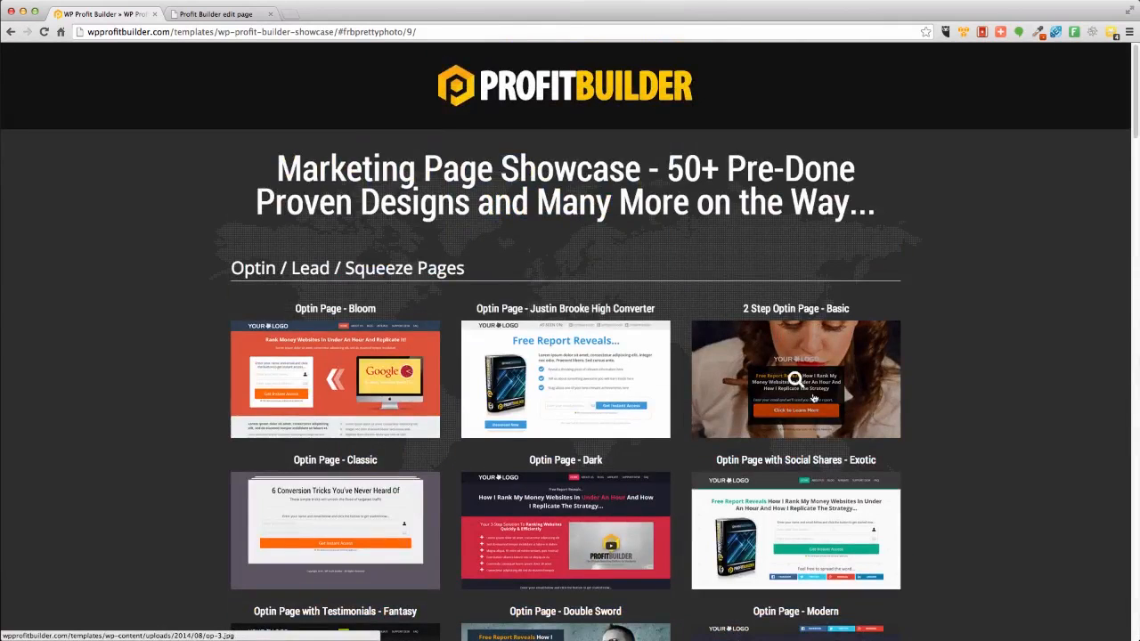